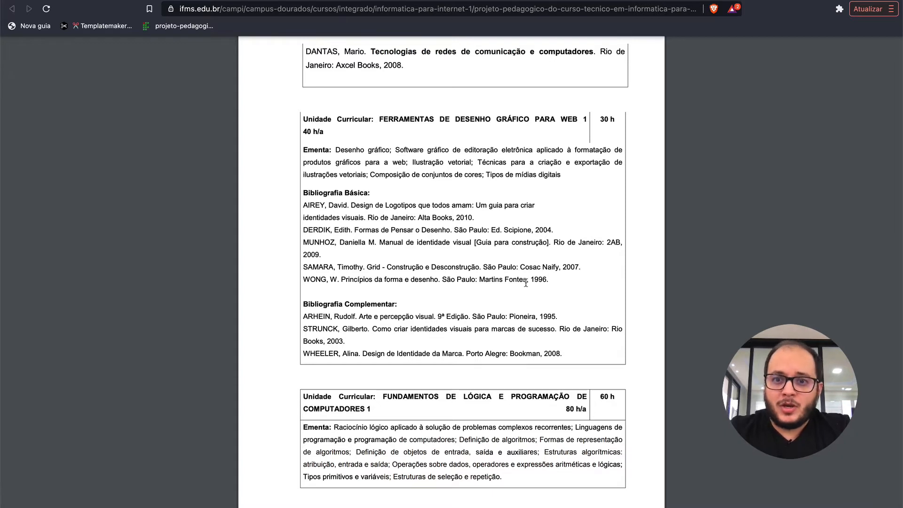
Examine the workload and syllabus of the FERRAMENTAS DE DESENHO GRÁFICO PARA WEB 1 course unit in the PDF.
{"action": "left_click_drag", "start_coordinate": [597, 119], "coordinate": [614, 120]}
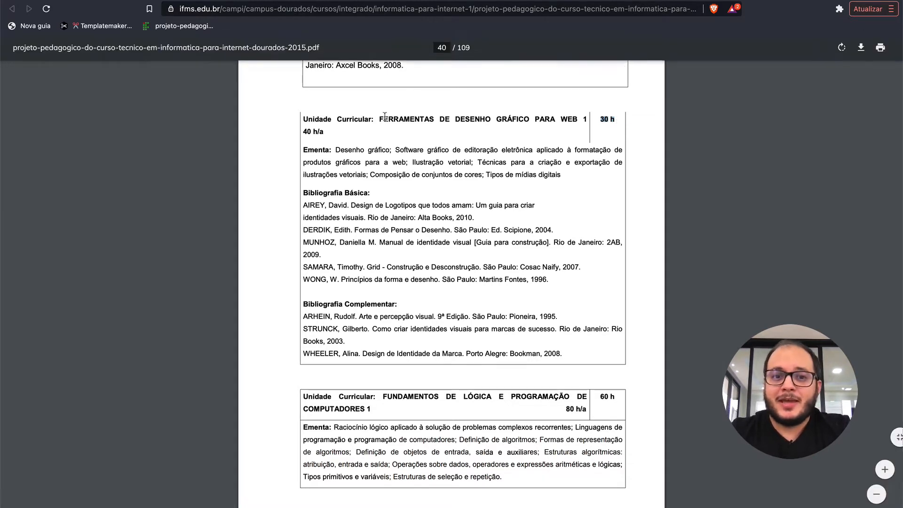
{"action": "left_click", "coordinate": [375, 150]}
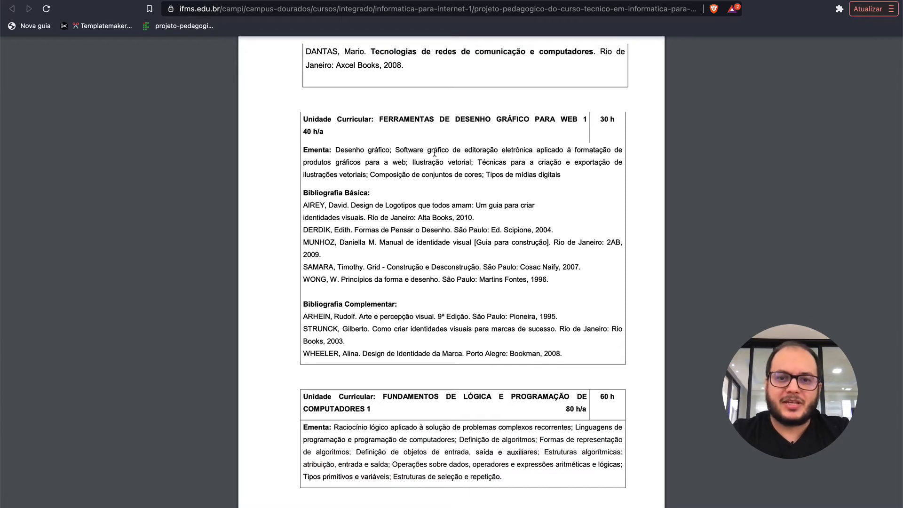
{"action": "left_click_drag", "start_coordinate": [412, 162], "coordinate": [476, 160]}
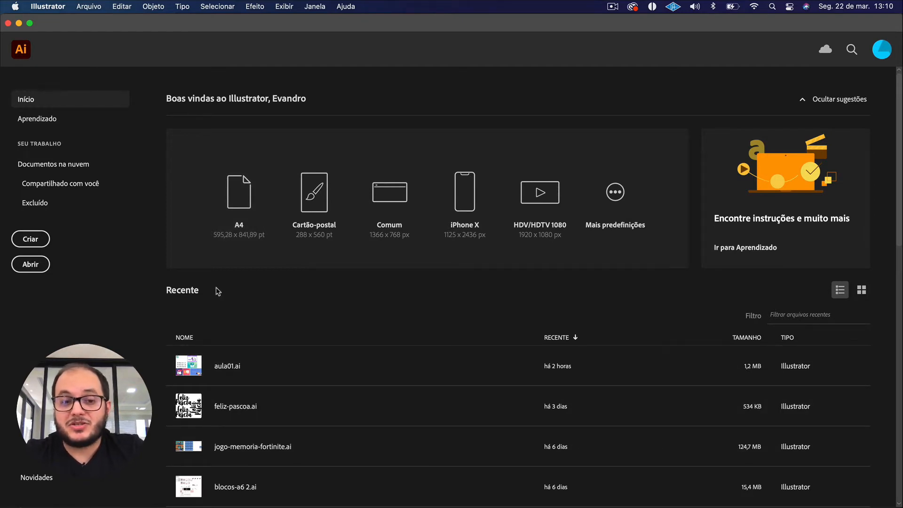
Start a new document in Illustrator and choose the Web-Grande preset (1920 x 1080 px) from the web category.
{"action": "scroll", "coordinate": [313, 436], "scroll_direction": "down", "scroll_amount": 10}
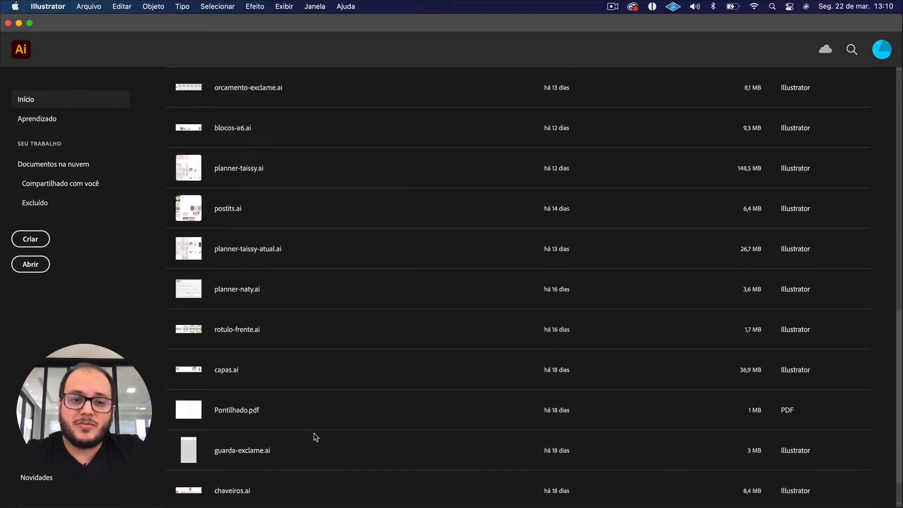
{"action": "scroll", "coordinate": [315, 436], "scroll_direction": "up", "scroll_amount": 10}
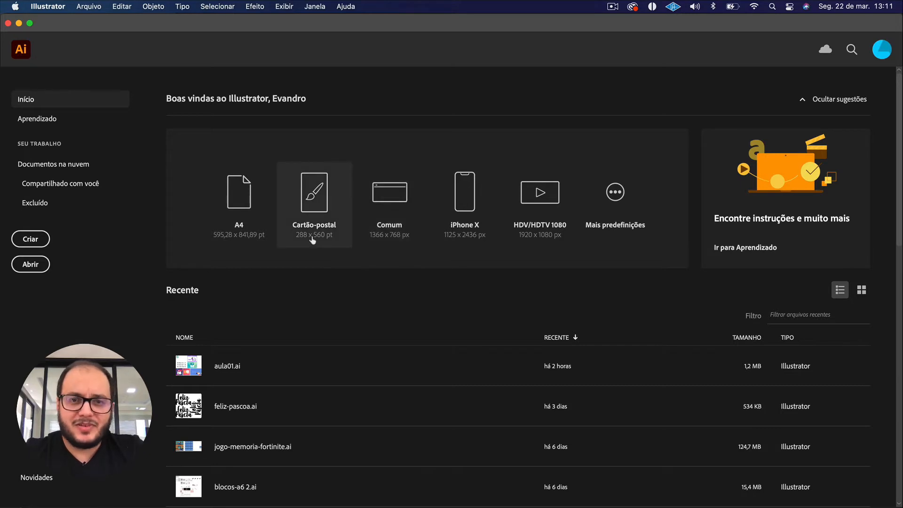
{"action": "left_click", "coordinate": [27, 240]}
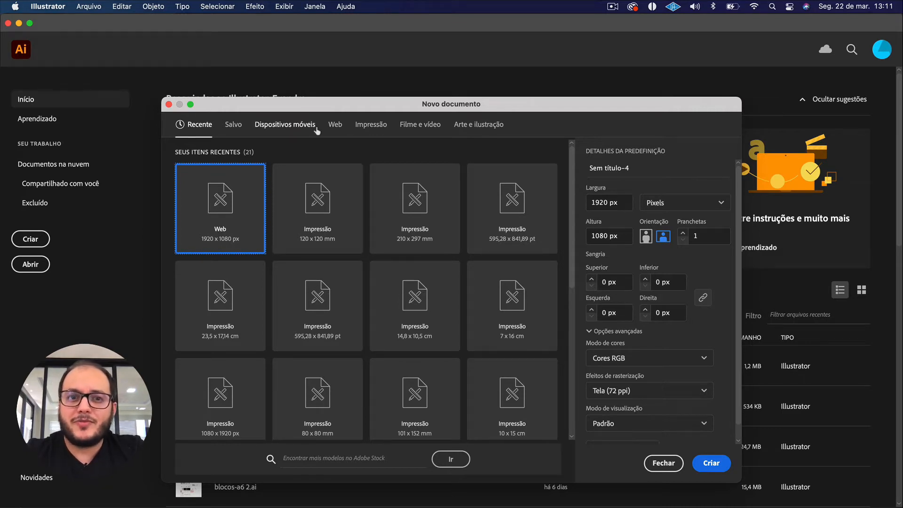
{"action": "left_click", "coordinate": [335, 126]}
{"action": "left_click", "coordinate": [370, 126]}
{"action": "left_click", "coordinate": [411, 127]}
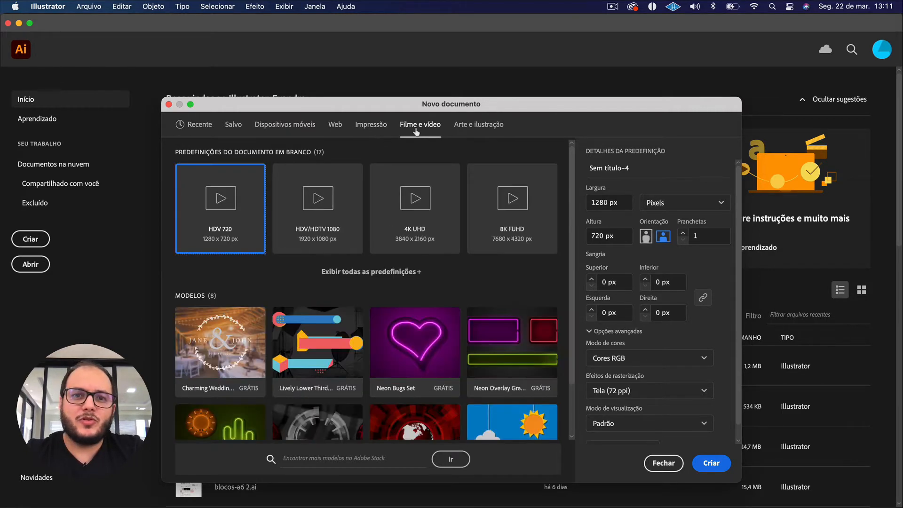
{"action": "left_click", "coordinate": [489, 126]}
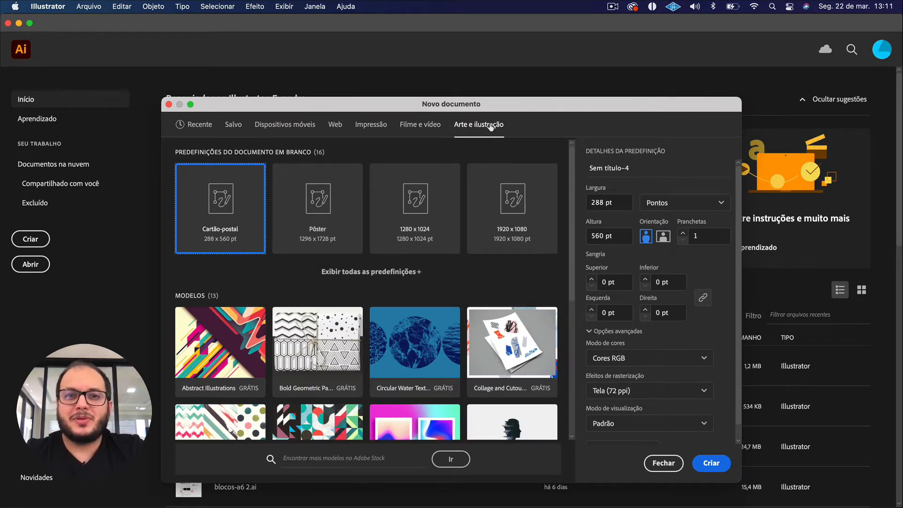
{"action": "left_click", "coordinate": [337, 126]}
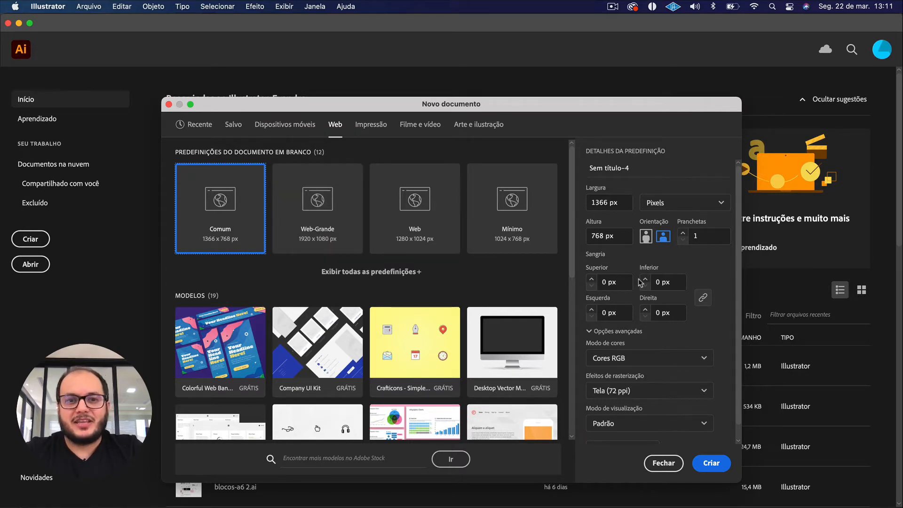
{"action": "left_click", "coordinate": [346, 246]}
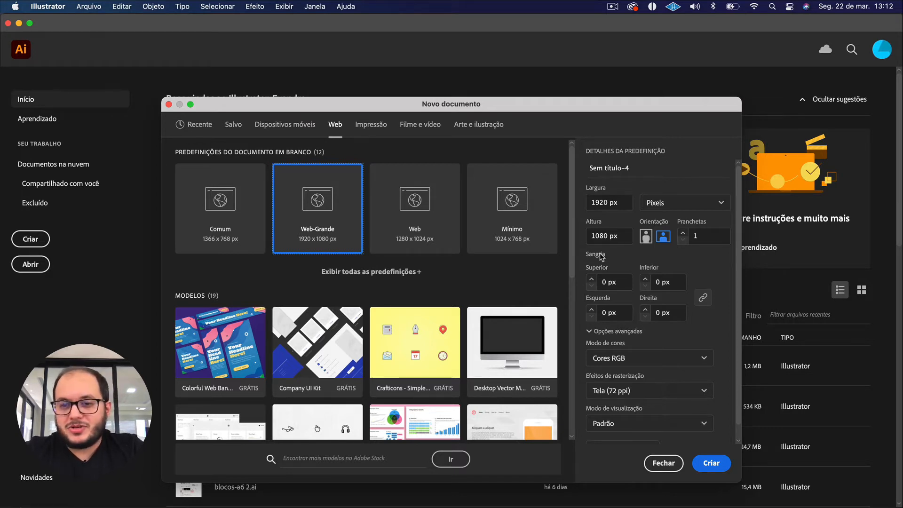
Try the CMYK colour mode for the new document and set it back to RGB.
{"action": "left_click", "coordinate": [611, 358]}
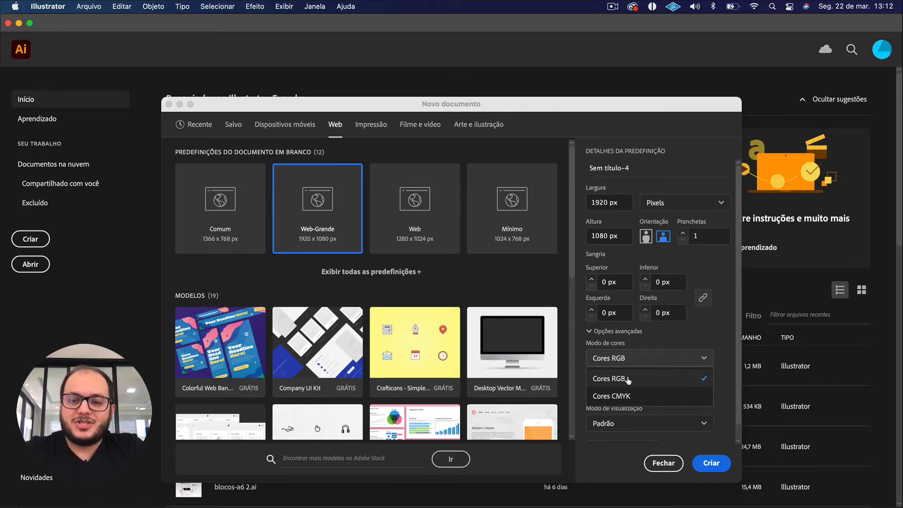
{"action": "left_click", "coordinate": [630, 397]}
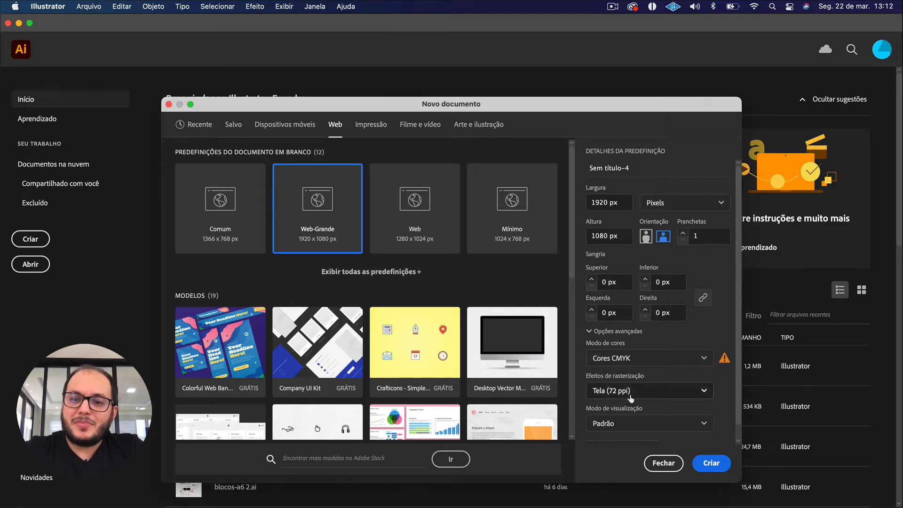
{"action": "mouse_move", "coordinate": [730, 362]}
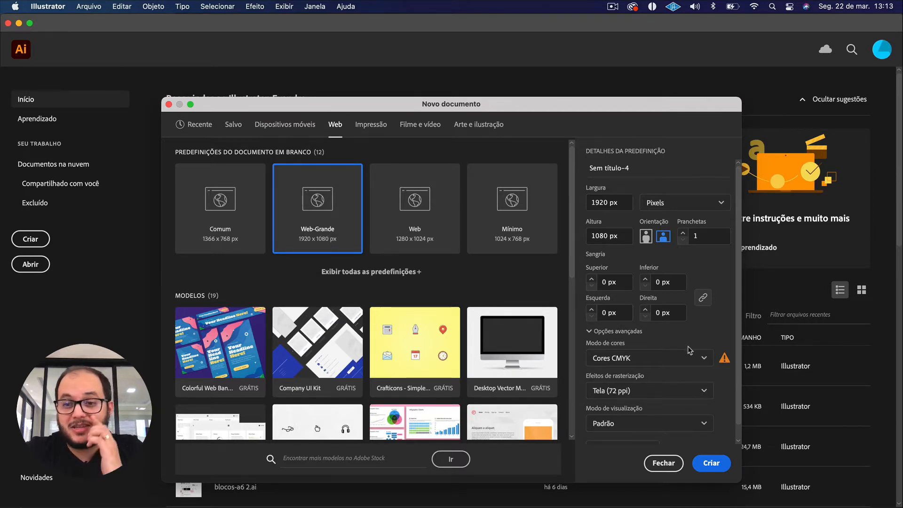
{"action": "left_click", "coordinate": [640, 358]}
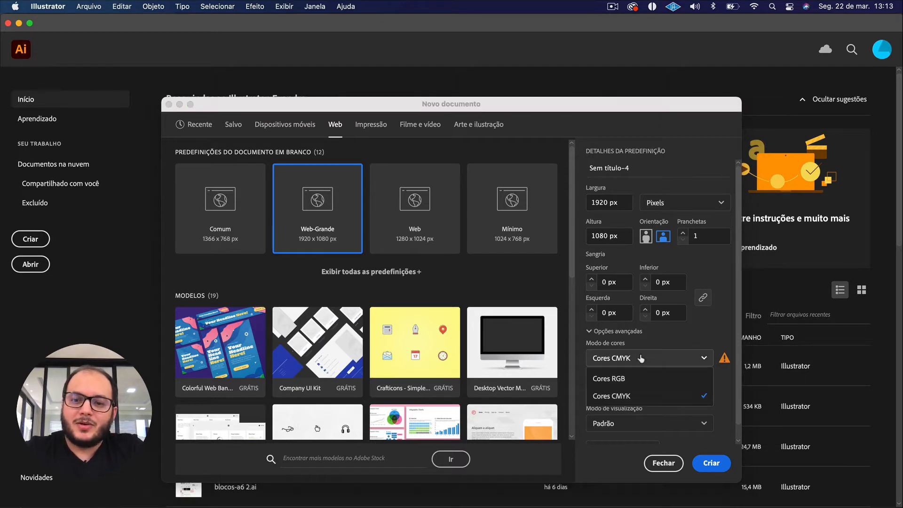
{"action": "left_click", "coordinate": [630, 377]}
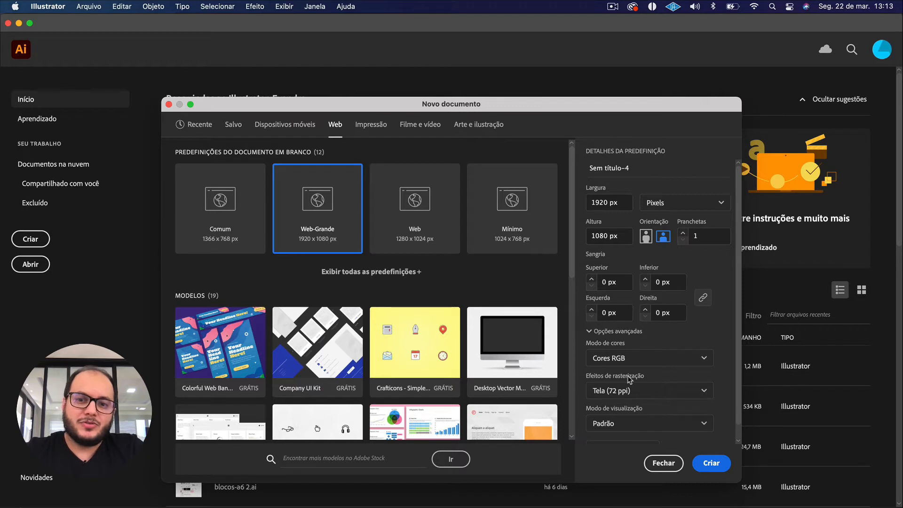
Create the document with RGB colours and 72 ppi raster effects, and collapse the Artboards (Pranchetas) panel.
{"action": "left_click", "coordinate": [626, 359]}
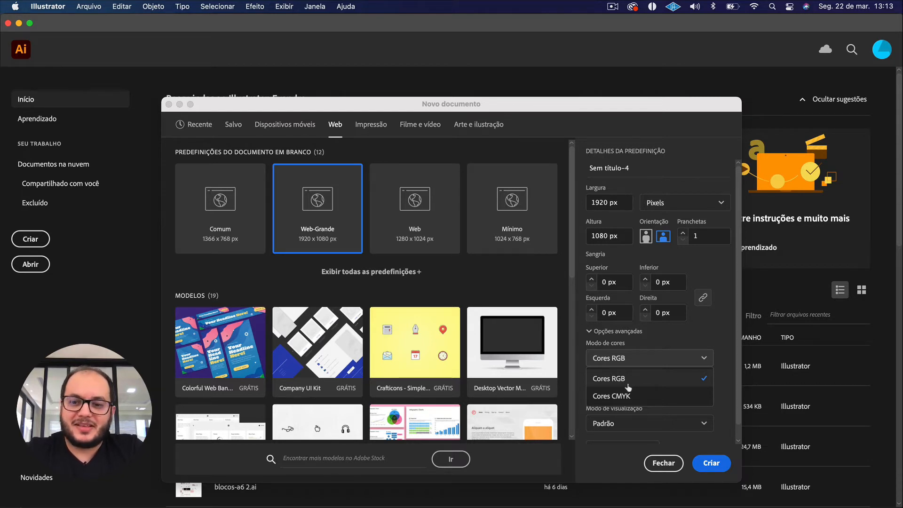
{"action": "left_click", "coordinate": [708, 338]}
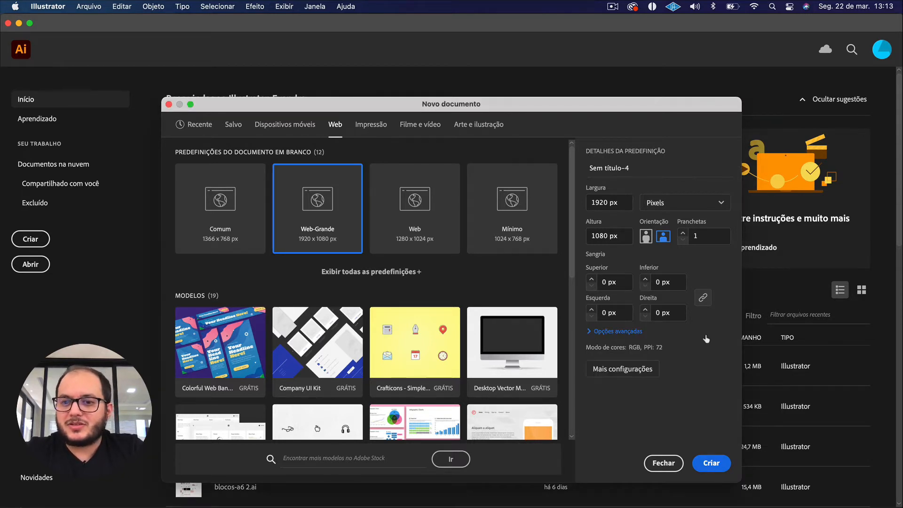
{"action": "left_click", "coordinate": [602, 332]}
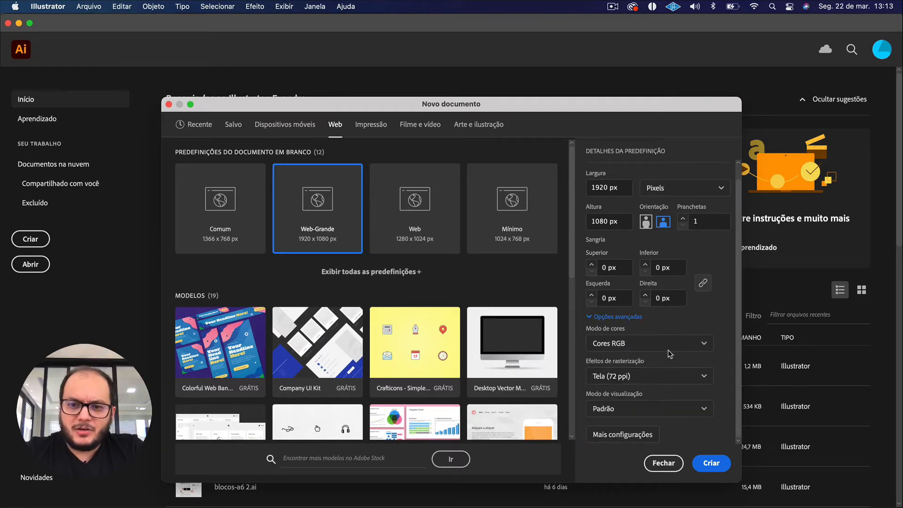
{"action": "scroll", "coordinate": [670, 353], "scroll_direction": "up", "scroll_amount": 1}
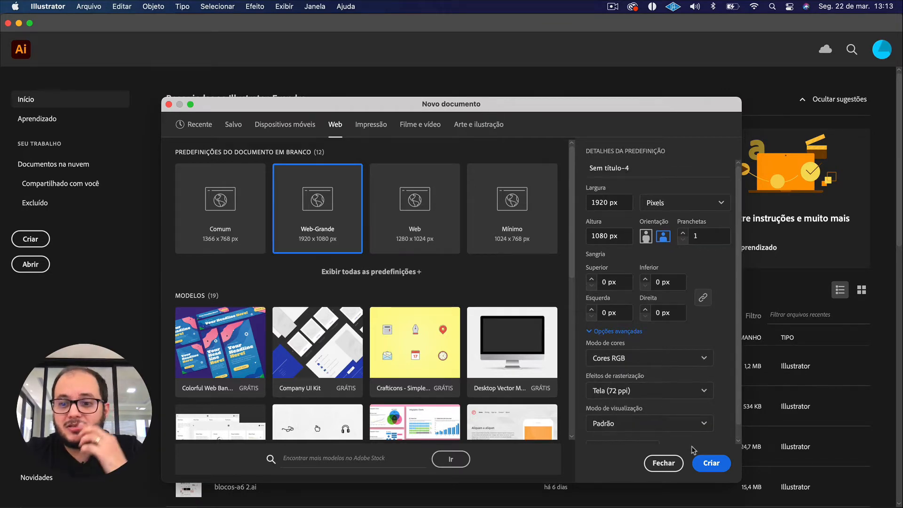
{"action": "left_click", "coordinate": [705, 463]}
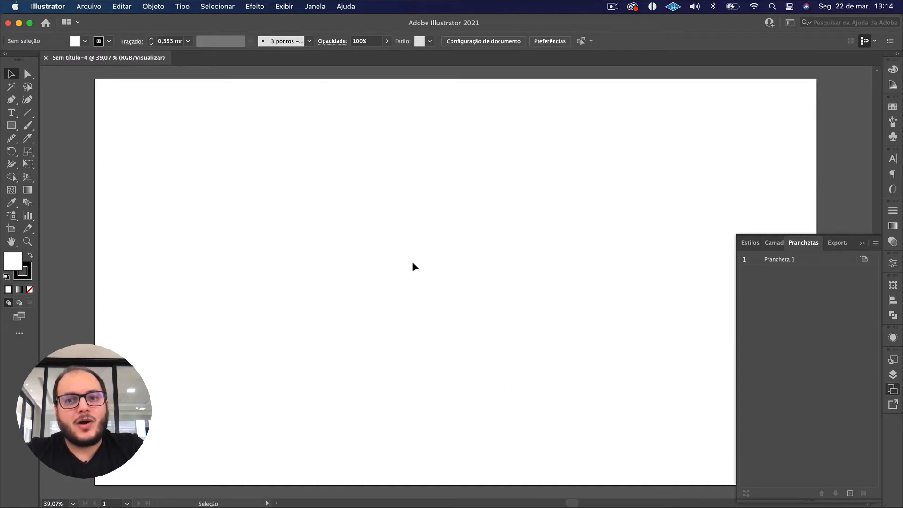
{"action": "left_click", "coordinate": [861, 243]}
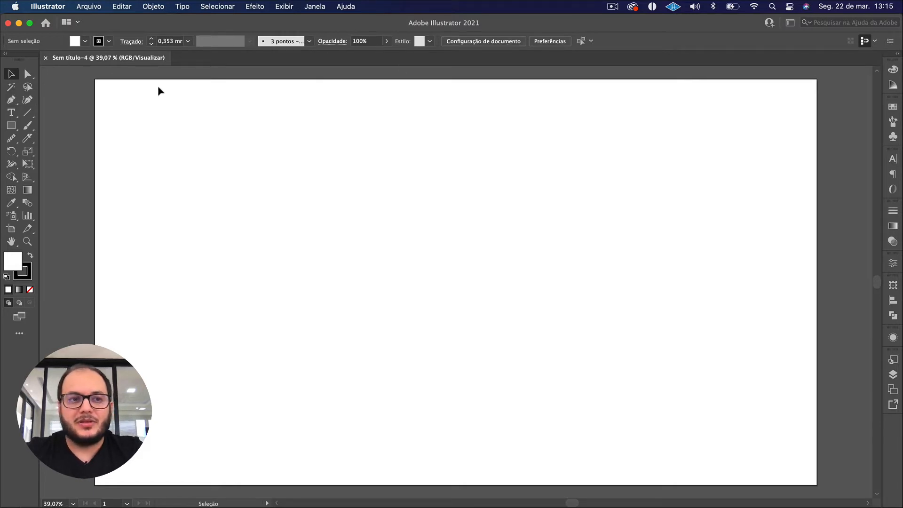
Draw a trial rectangle in the upper-left part of the artboard, delete it, and return to the Selection tool.
{"action": "left_click", "coordinate": [10, 127]}
{"action": "left_click_drag", "start_coordinate": [10, 129], "coordinate": [60, 127]}
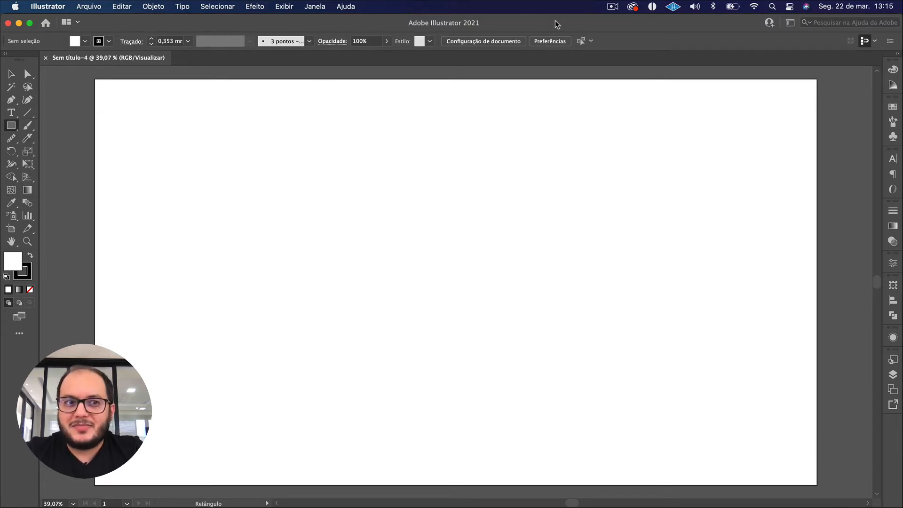
{"action": "left_click_drag", "start_coordinate": [182, 148], "coordinate": [341, 258]}
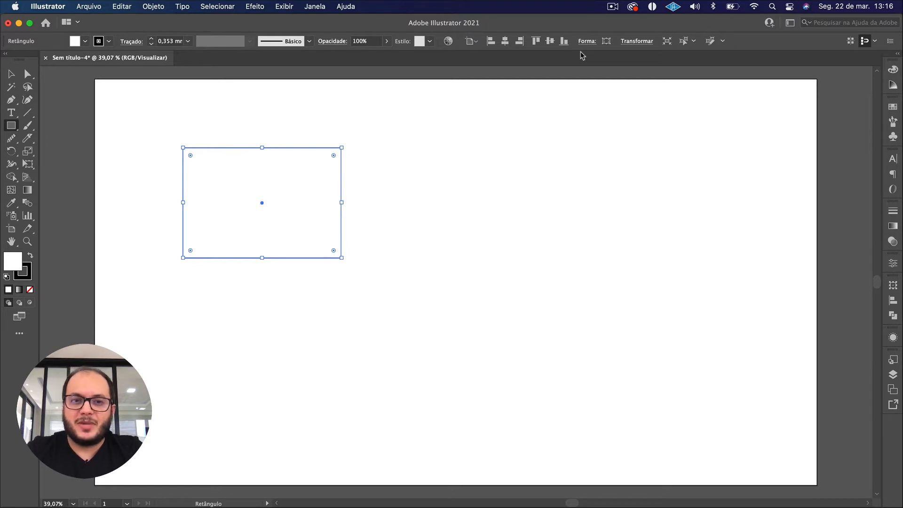
{"action": "key", "text": "Delete"}
{"action": "left_click", "coordinate": [8, 74]}
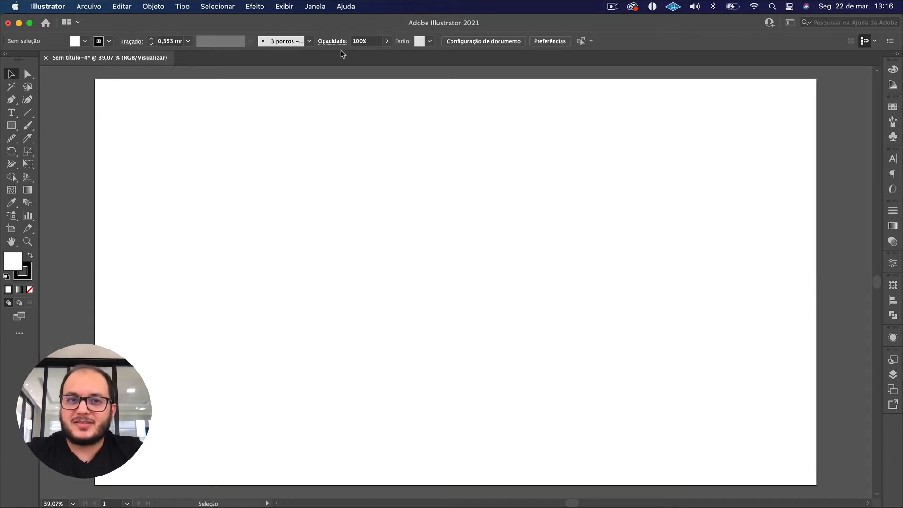
{"action": "left_click", "coordinate": [84, 6]}
{"action": "mouse_move", "coordinate": [255, 6]}
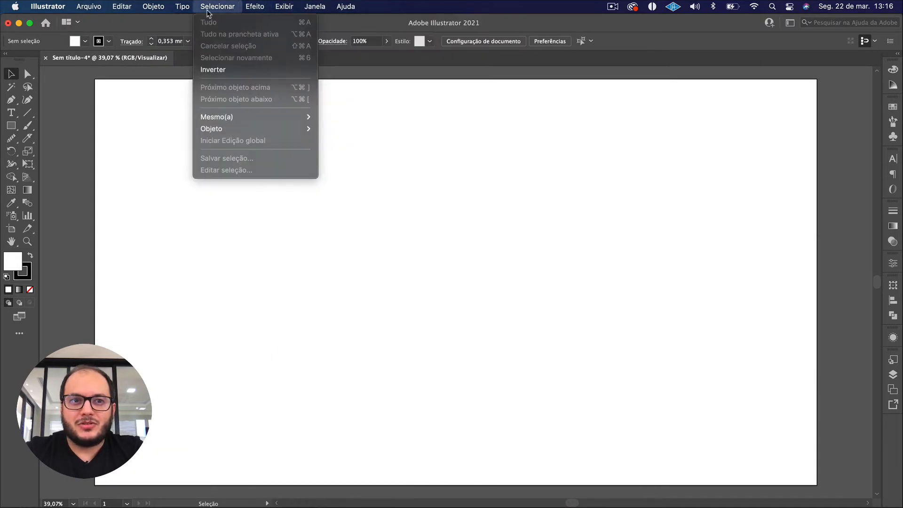
{"action": "mouse_move", "coordinate": [101, 10]}
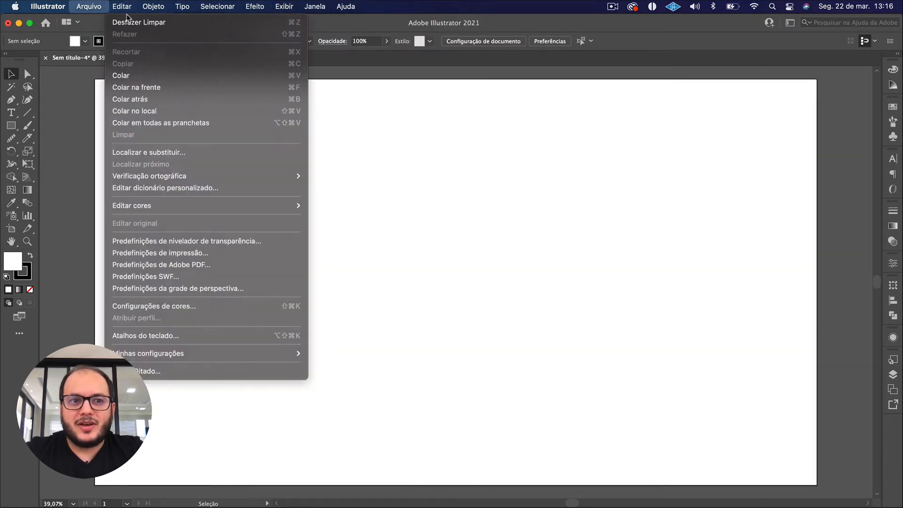
{"action": "left_click", "coordinate": [385, 156]}
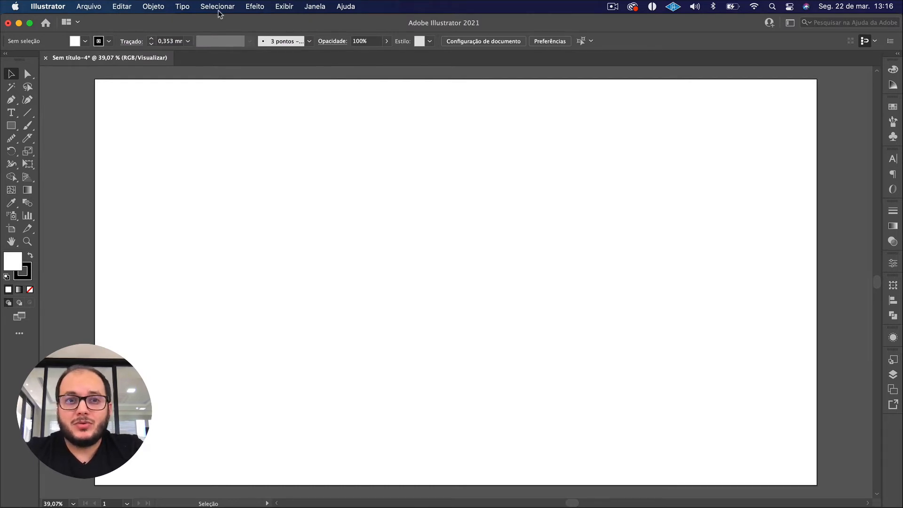
{"action": "left_click", "coordinate": [159, 8]}
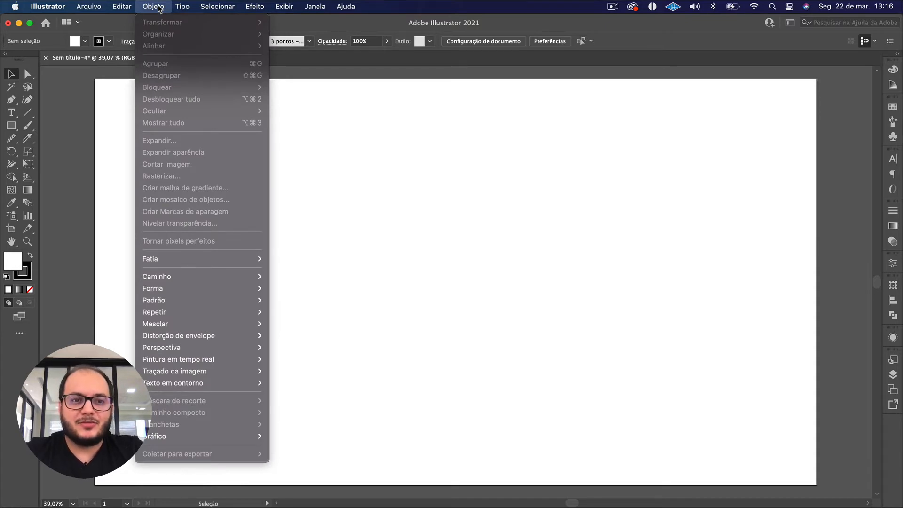
{"action": "mouse_move", "coordinate": [218, 279]}
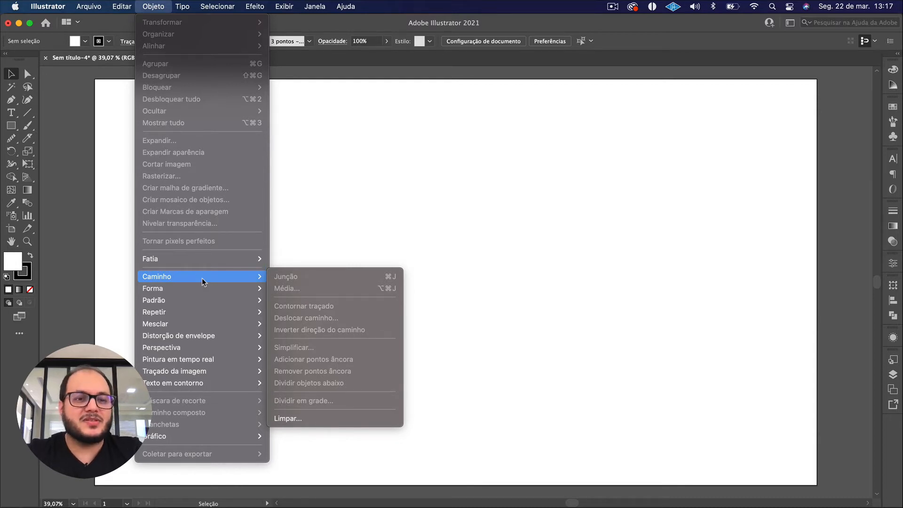
{"action": "left_click", "coordinate": [520, 233]}
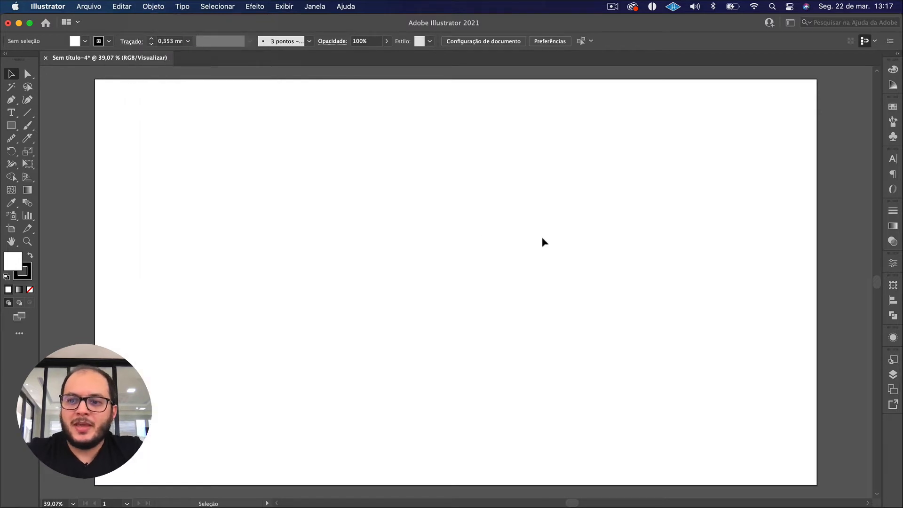
{"action": "scroll", "coordinate": [395, 339], "scroll_direction": "down", "scroll_amount": 3}
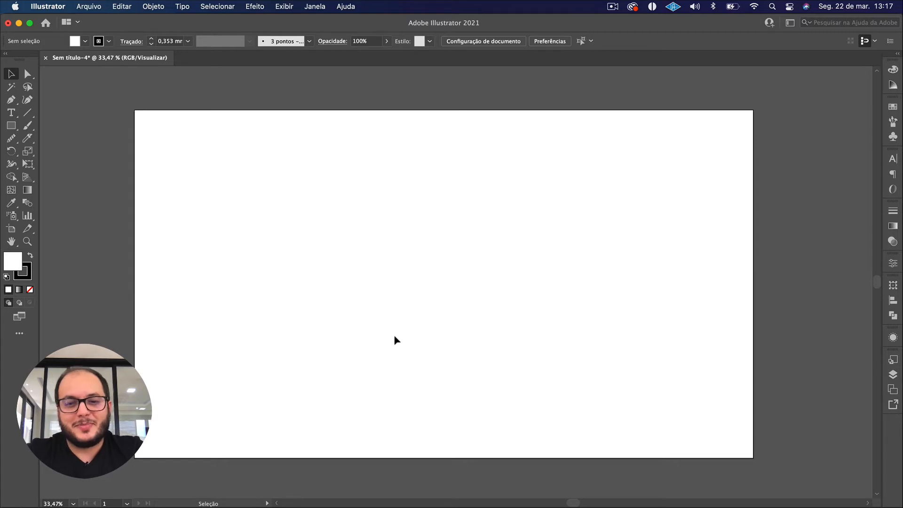
Open the Artboards (Pranchetas) panel, look through the list of all available panels, and hide the Artboards panel.
{"action": "left_click", "coordinate": [892, 390]}
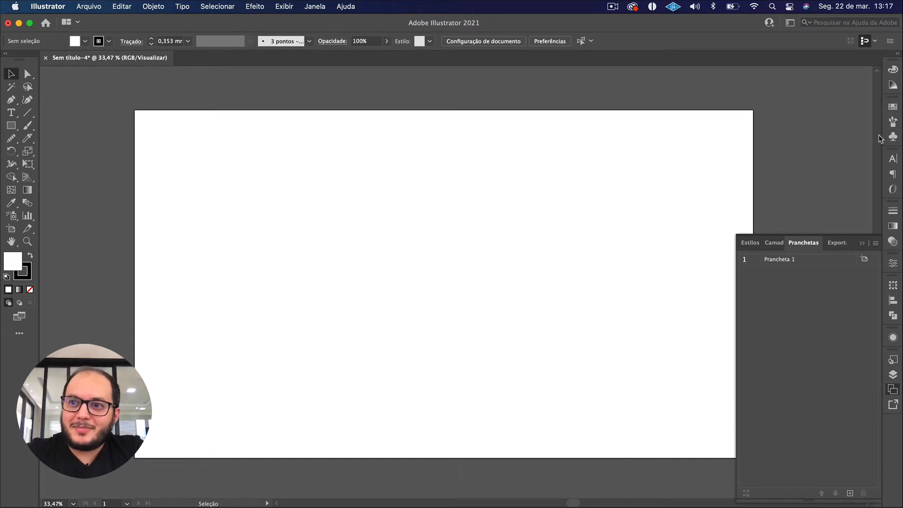
{"action": "left_click", "coordinate": [880, 217]}
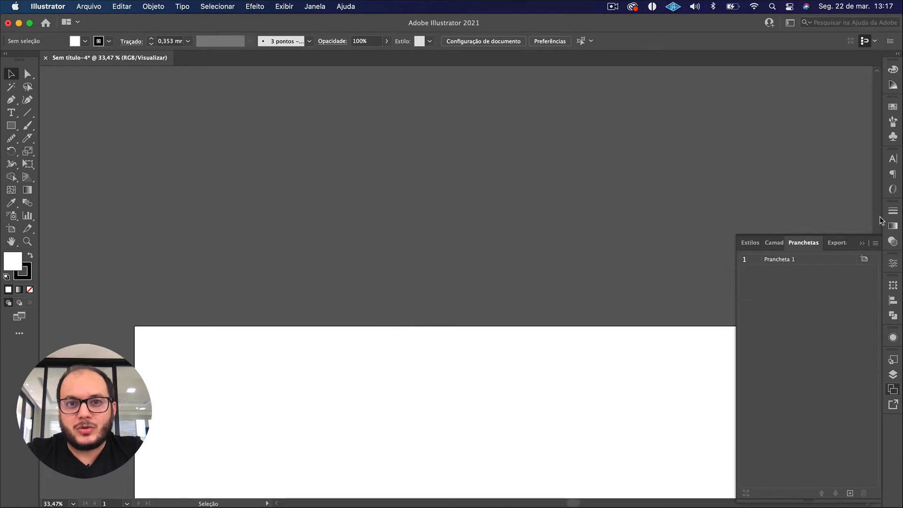
{"action": "key", "text": "super+0"}
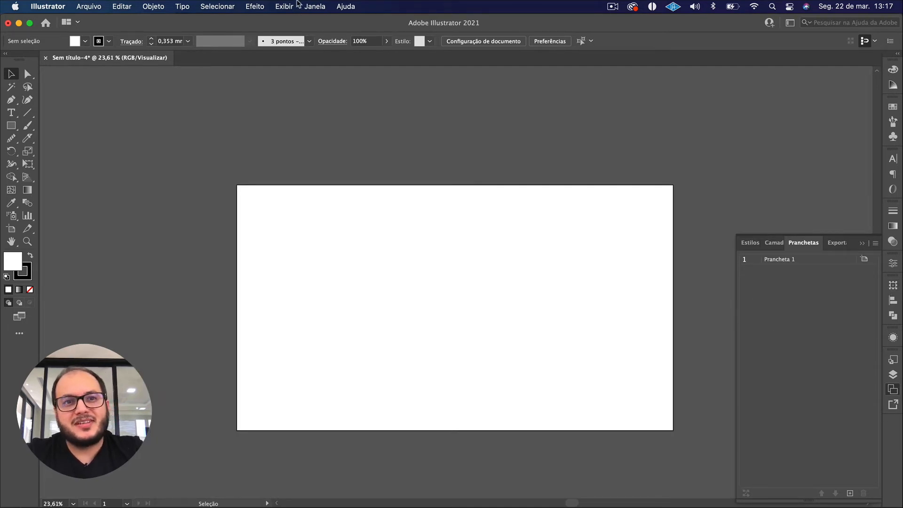
{"action": "left_click", "coordinate": [315, 6]}
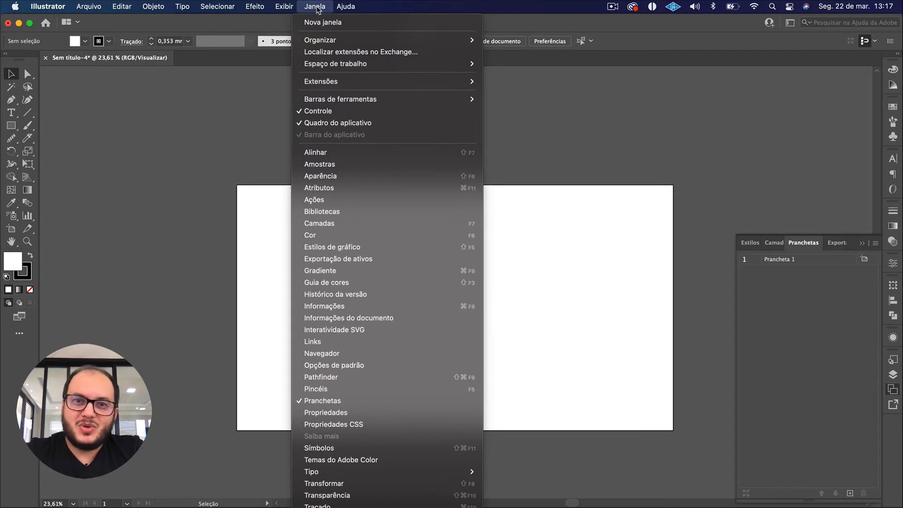
{"action": "scroll", "coordinate": [360, 411], "scroll_direction": "down", "scroll_amount": 3}
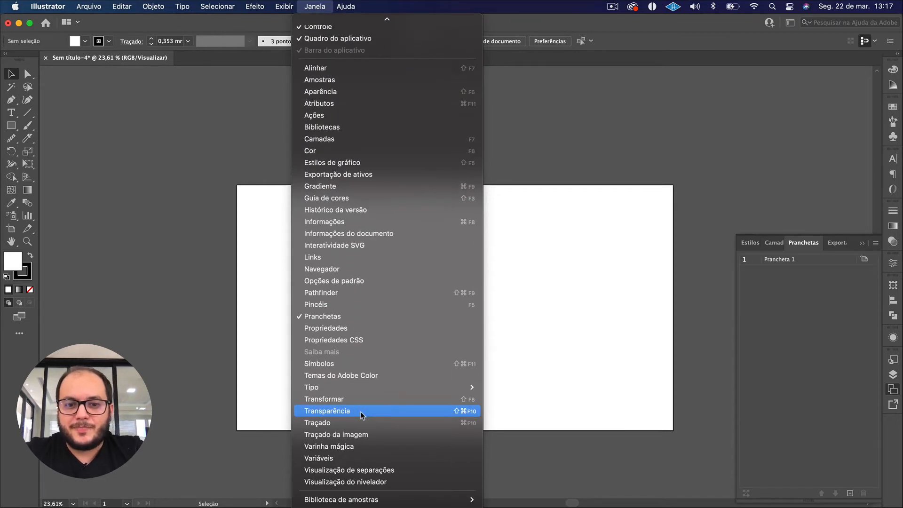
{"action": "scroll", "coordinate": [381, 184], "scroll_direction": "up", "scroll_amount": 3}
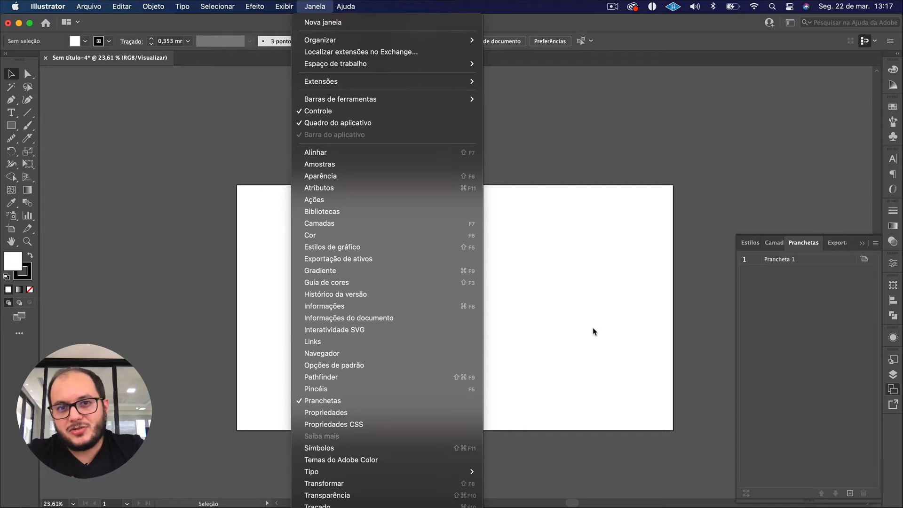
{"action": "left_click", "coordinate": [317, 400]}
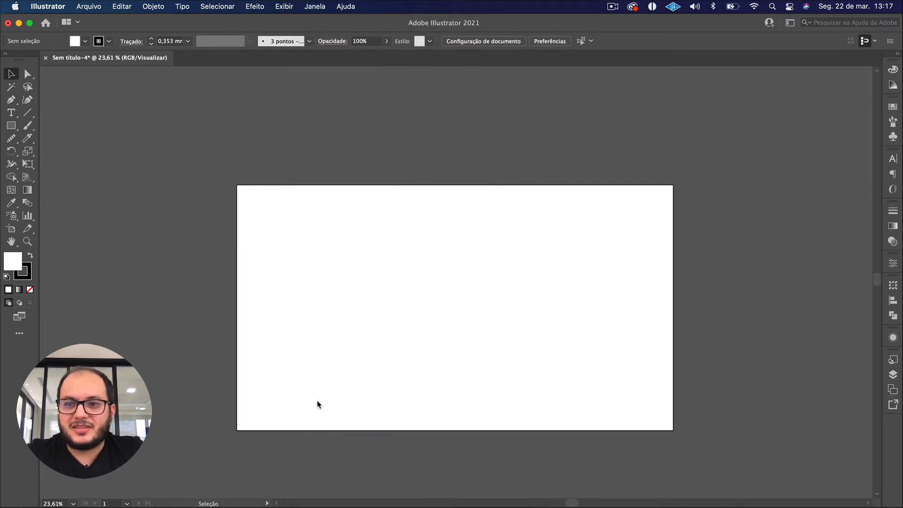
Reopen the Artboards (Pranchetas) panel, detach it as a floating panel, and dock it back between the Graphic Styles and Layers panels.
{"action": "left_click", "coordinate": [891, 389]}
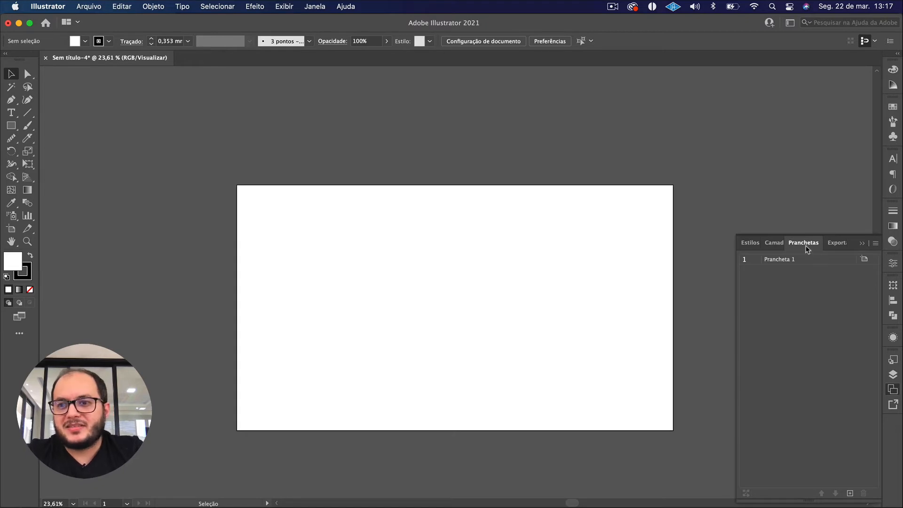
{"action": "left_click_drag", "start_coordinate": [806, 249], "coordinate": [503, 103]}
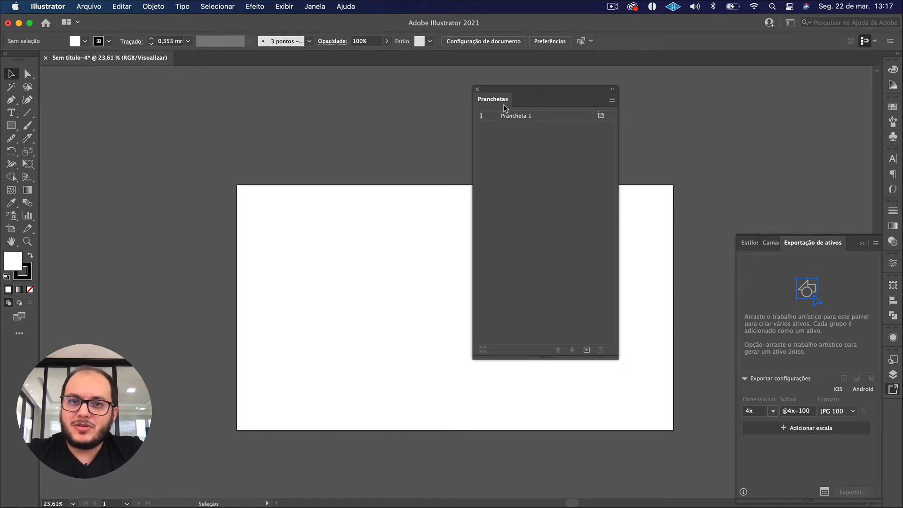
{"action": "left_click_drag", "start_coordinate": [488, 101], "coordinate": [890, 372]}
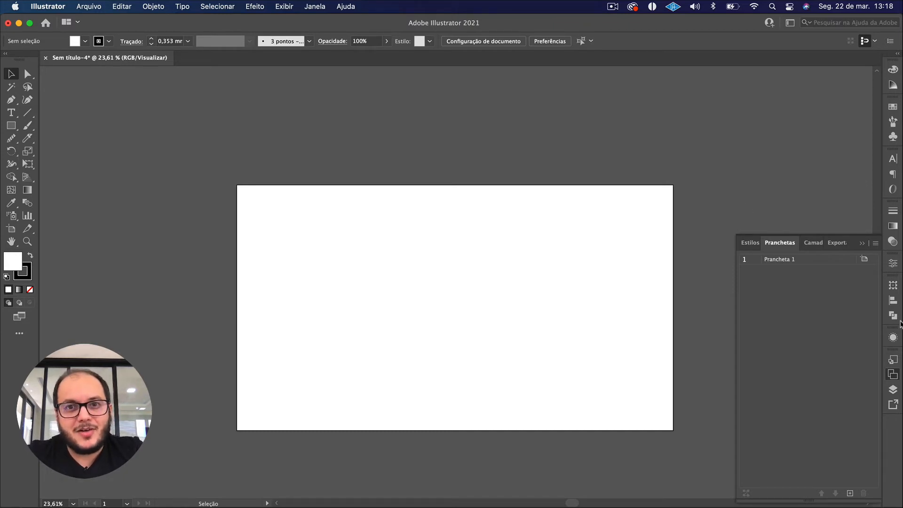
Look through the control bar options and the list of available workspaces without switching from Clássicos essenciais.
{"action": "left_click", "coordinate": [890, 41]}
{"action": "left_click", "coordinate": [893, 42]}
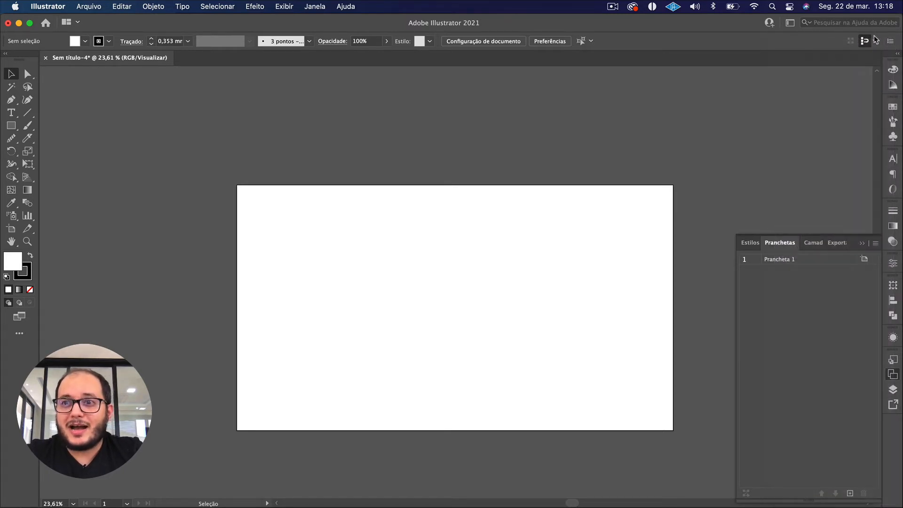
{"action": "left_click", "coordinate": [789, 24]}
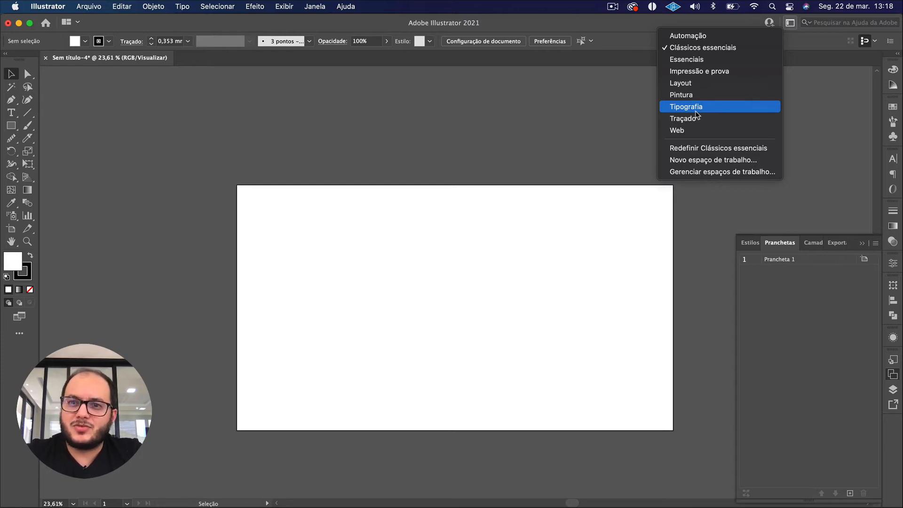
{"action": "left_click", "coordinate": [595, 100]}
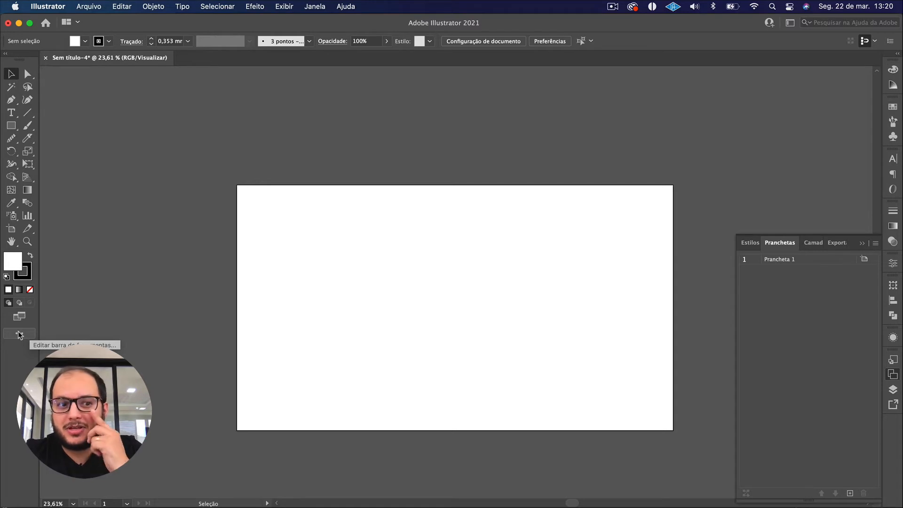
Look through the complete list of Illustrator tools (Todas as ferramentas) and close it.
{"action": "left_click", "coordinate": [19, 334]}
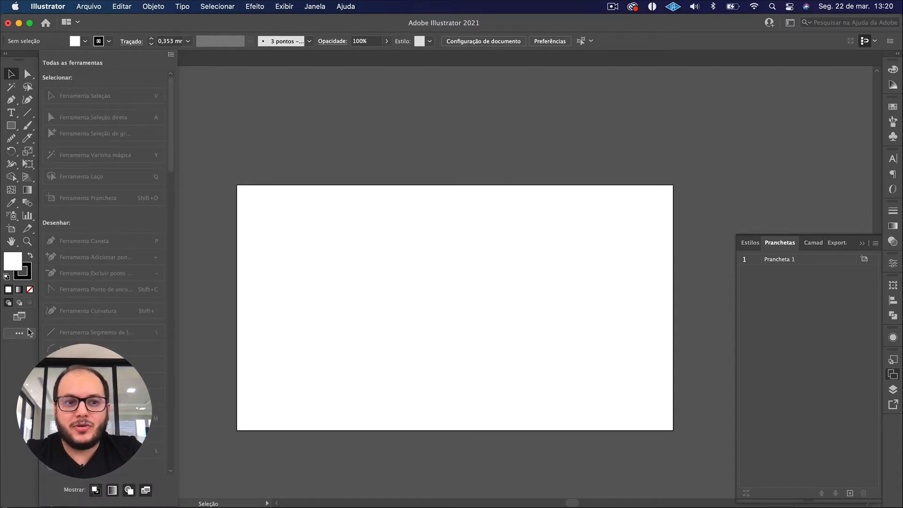
{"action": "scroll", "coordinate": [93, 320], "scroll_direction": "down", "scroll_amount": 10}
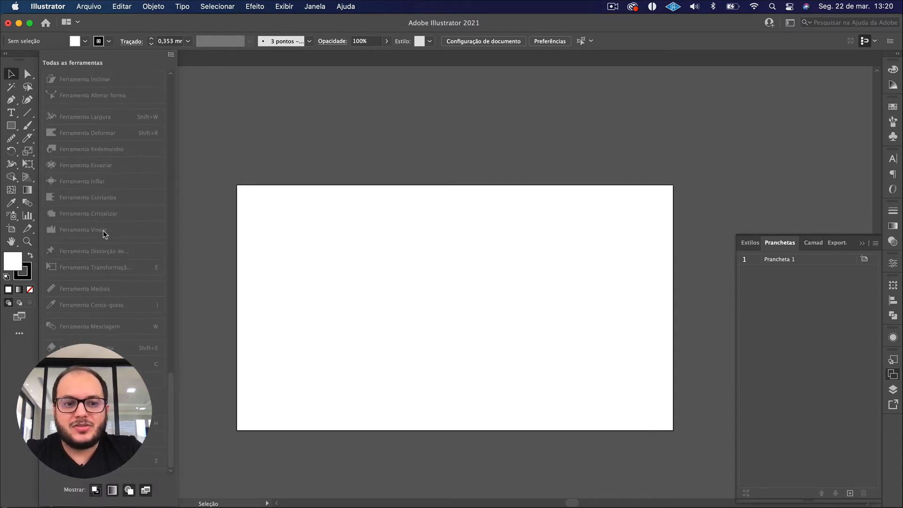
{"action": "scroll", "coordinate": [103, 230], "scroll_direction": "up", "scroll_amount": 10}
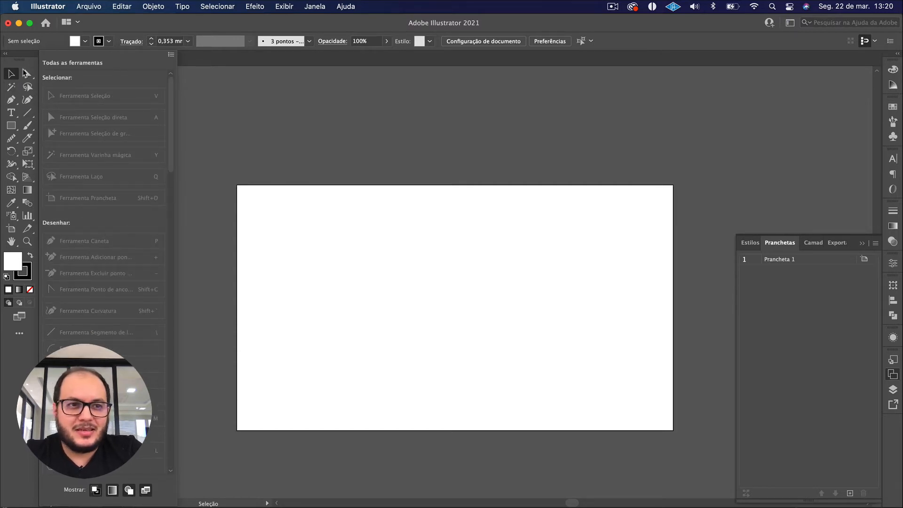
{"action": "left_click", "coordinate": [233, 166]}
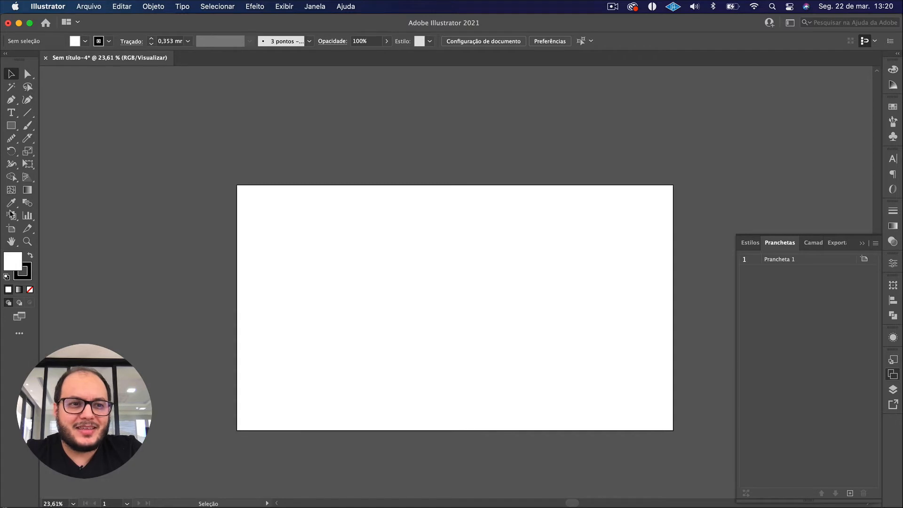
{"action": "left_click", "coordinate": [27, 177]}
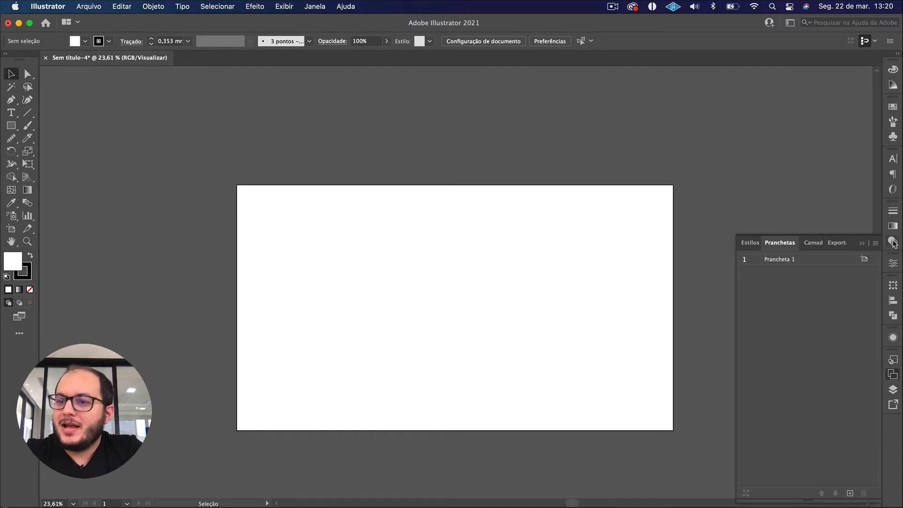
Show the Pathfinder panel and hide it again from the list of panels.
{"action": "left_click", "coordinate": [893, 317]}
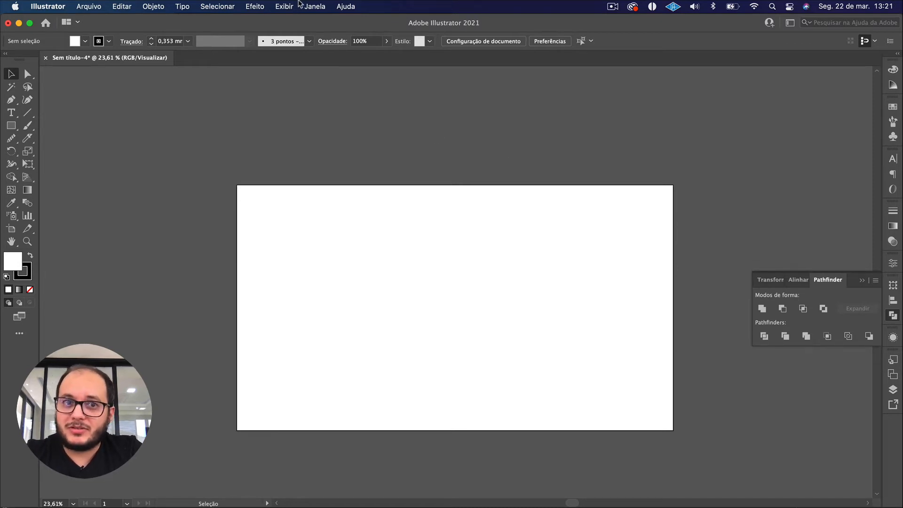
{"action": "left_click", "coordinate": [322, 6]}
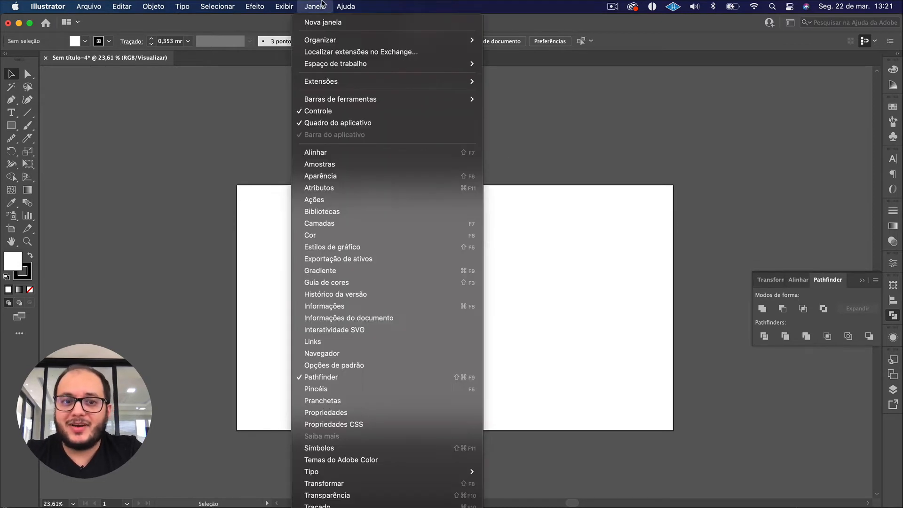
{"action": "left_click", "coordinate": [329, 378]}
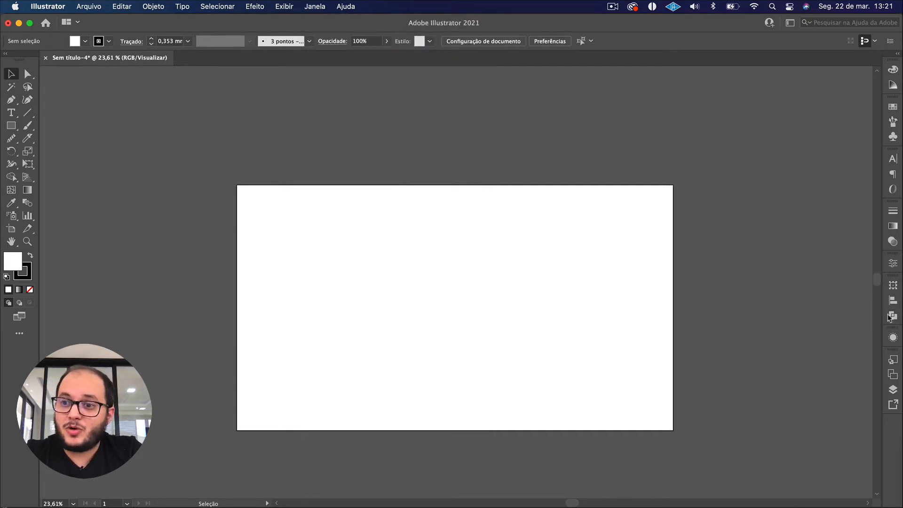
View the Layers (Camadas) panel, return to the Artboards (Pranchetas) panel, and widen the panel group slightly.
{"action": "left_click", "coordinate": [893, 389]}
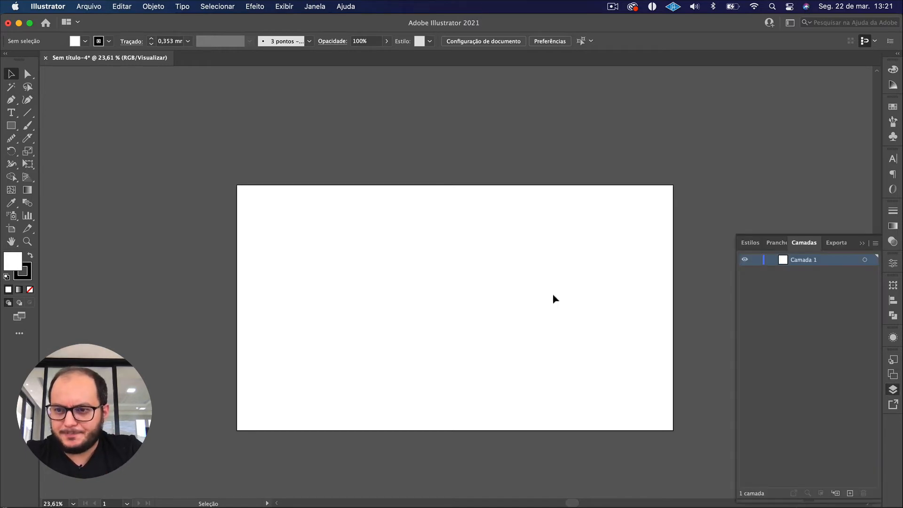
{"action": "left_click", "coordinate": [776, 242]}
{"action": "left_click_drag", "start_coordinate": [736, 278], "coordinate": [719, 278]}
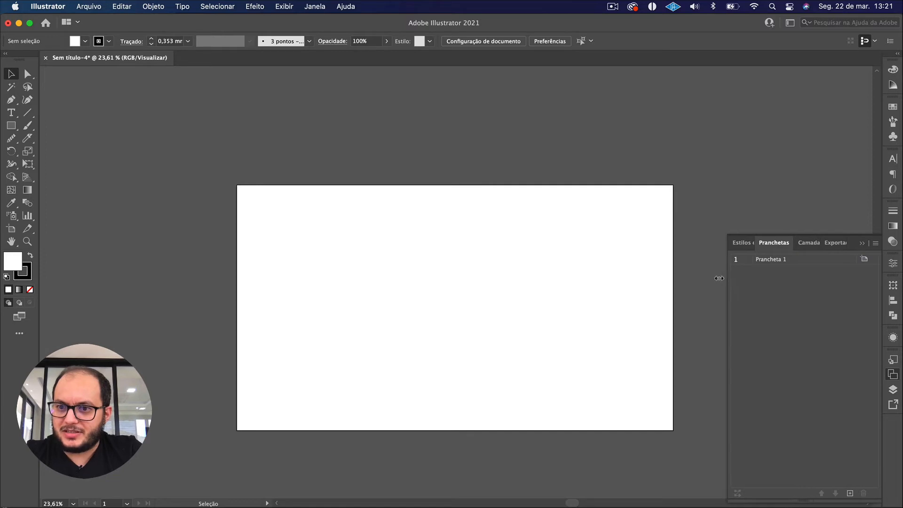
{"action": "scroll", "coordinate": [499, 240], "scroll_direction": "up", "scroll_amount": 3}
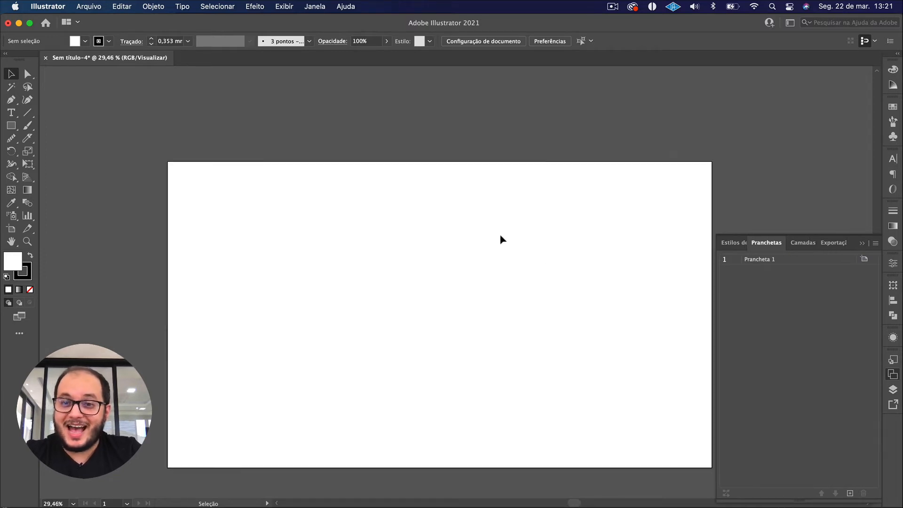
{"action": "scroll", "coordinate": [500, 239], "scroll_direction": "down", "scroll_amount": 1}
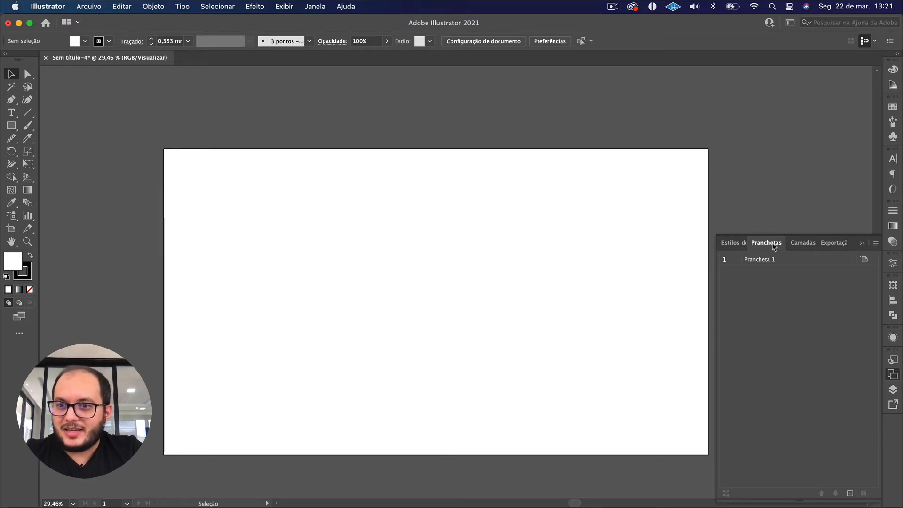
Add a second artboard beside the first one, fit it in the window, and delete it.
{"action": "left_click", "coordinate": [849, 493]}
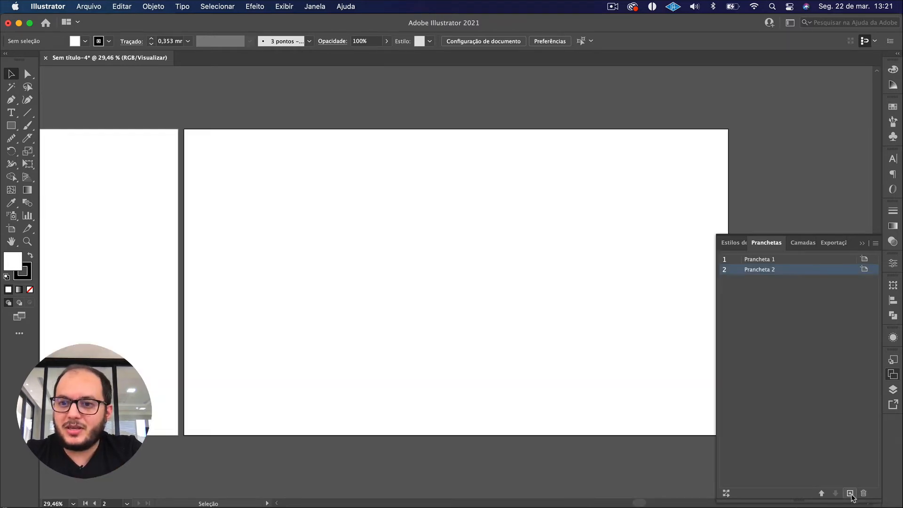
{"action": "scroll", "coordinate": [334, 178], "scroll_direction": "down", "scroll_amount": 3}
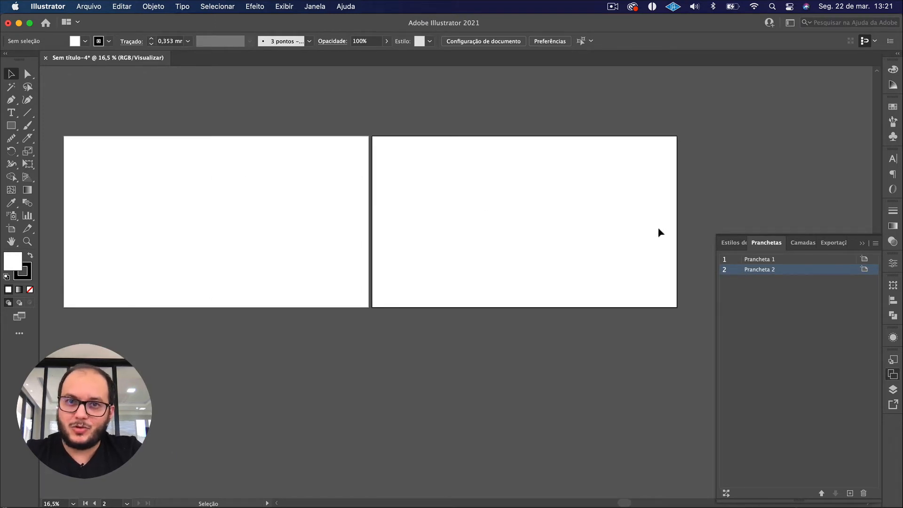
{"action": "double_click", "coordinate": [774, 270]}
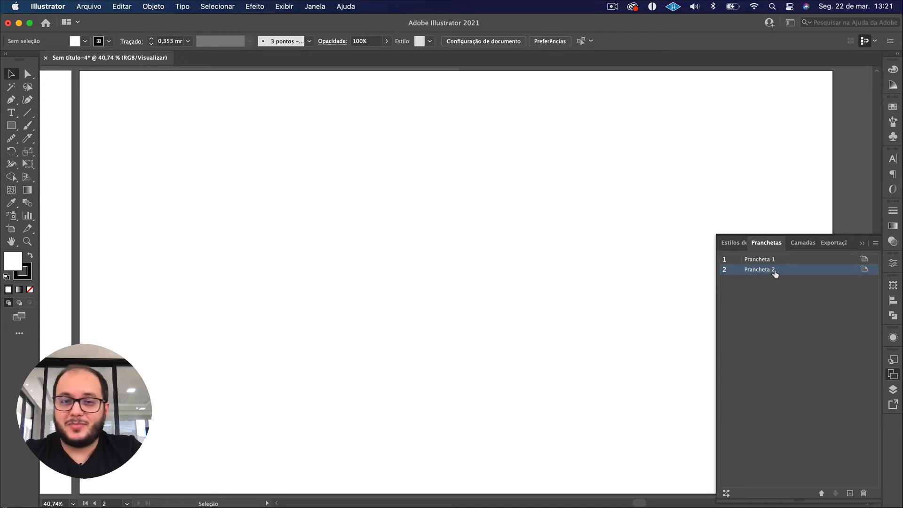
{"action": "left_click", "coordinate": [864, 493]}
Narrow the remaining artboard to about 1567 px wide from its right edge with the Artboard tool.
{"action": "scroll", "coordinate": [344, 339], "scroll_direction": "down", "scroll_amount": 5}
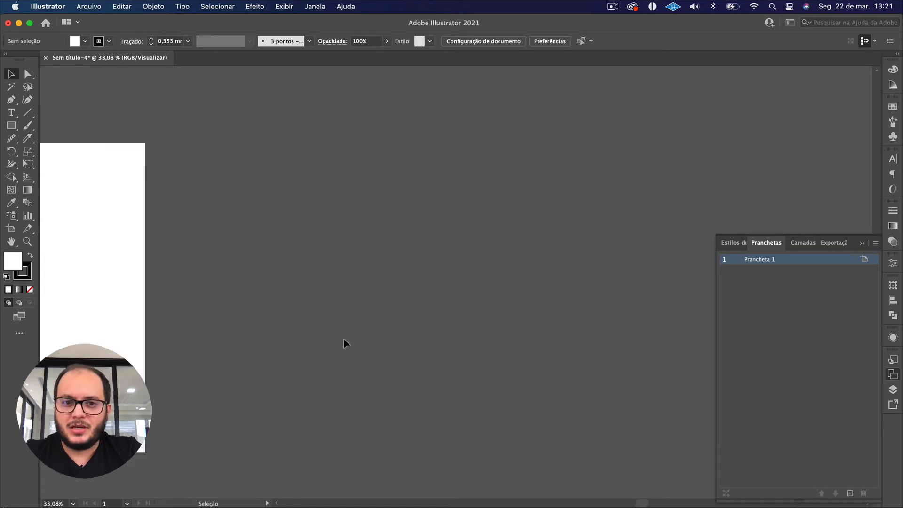
{"action": "scroll", "coordinate": [344, 339], "scroll_direction": "left", "scroll_amount": 5}
{"action": "scroll", "coordinate": [291, 320], "scroll_direction": "left", "scroll_amount": 10}
{"action": "scroll", "coordinate": [292, 319], "scroll_direction": "down", "scroll_amount": 1}
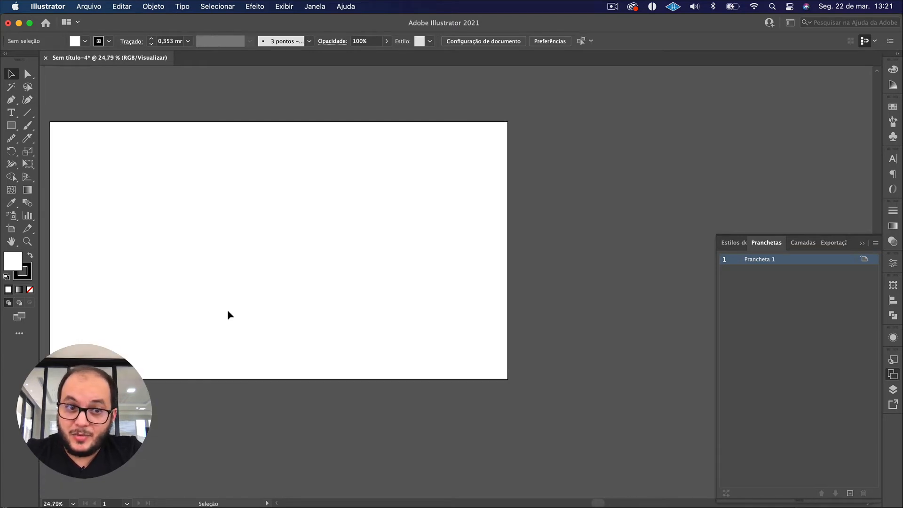
{"action": "scroll", "coordinate": [199, 315], "scroll_direction": "up", "scroll_amount": 1}
{"action": "scroll", "coordinate": [199, 314], "scroll_direction": "left", "scroll_amount": 1}
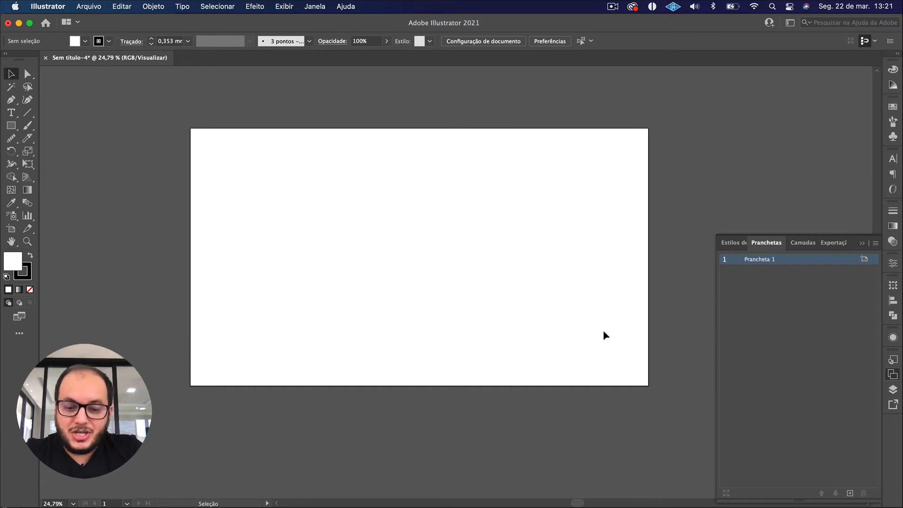
{"action": "key", "text": "shift+o"}
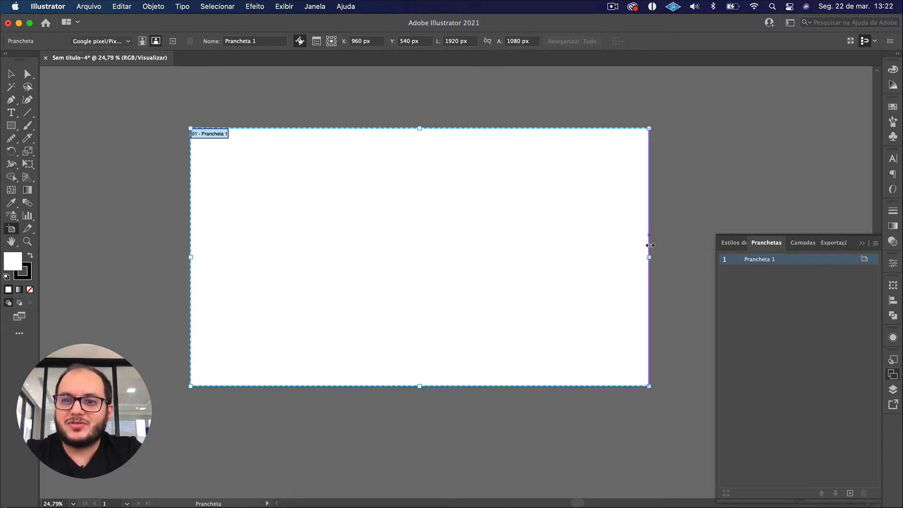
{"action": "left_click_drag", "start_coordinate": [649, 257], "coordinate": [566, 289]}
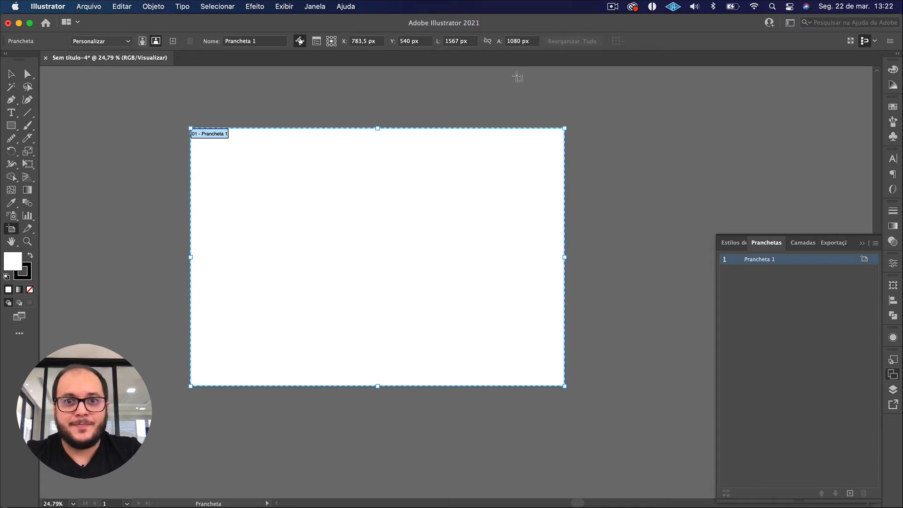
Set the artboard's width to 1920 px.
{"action": "left_click", "coordinate": [467, 41]}
{"action": "type", "text": "1920"}
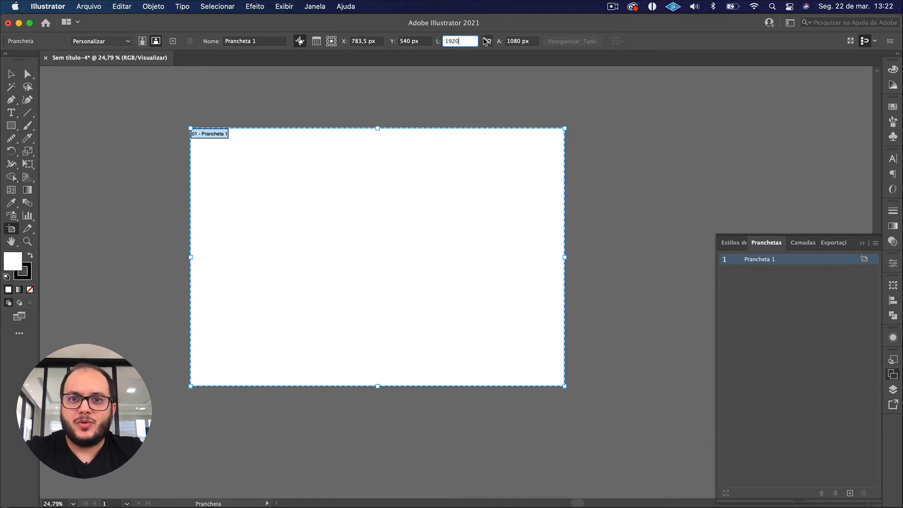
{"action": "key", "text": "Tab"}
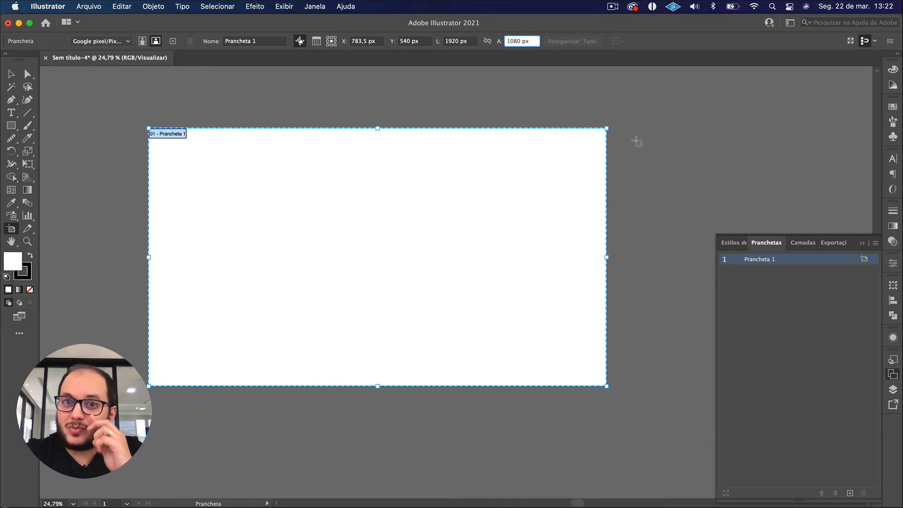
Try the A4 preset with portrait orientation on the artboard.
{"action": "left_click", "coordinate": [104, 41]}
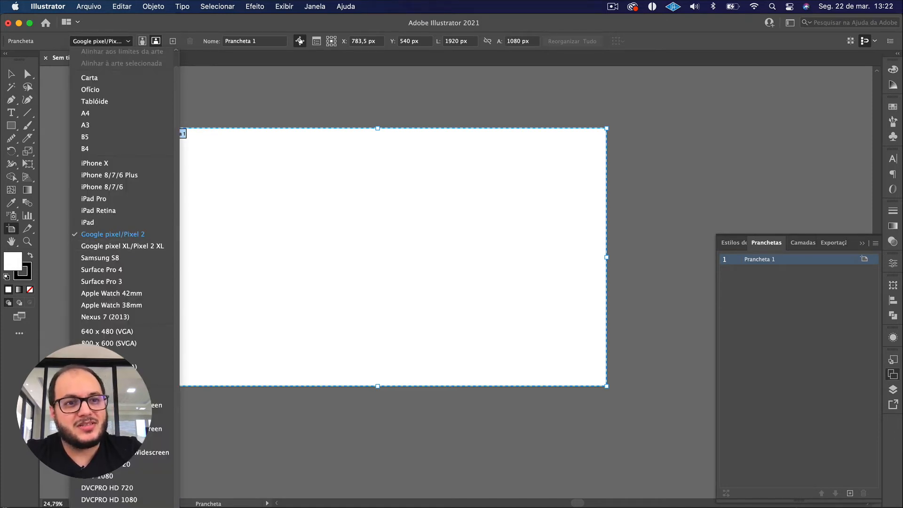
{"action": "left_click", "coordinate": [92, 116]}
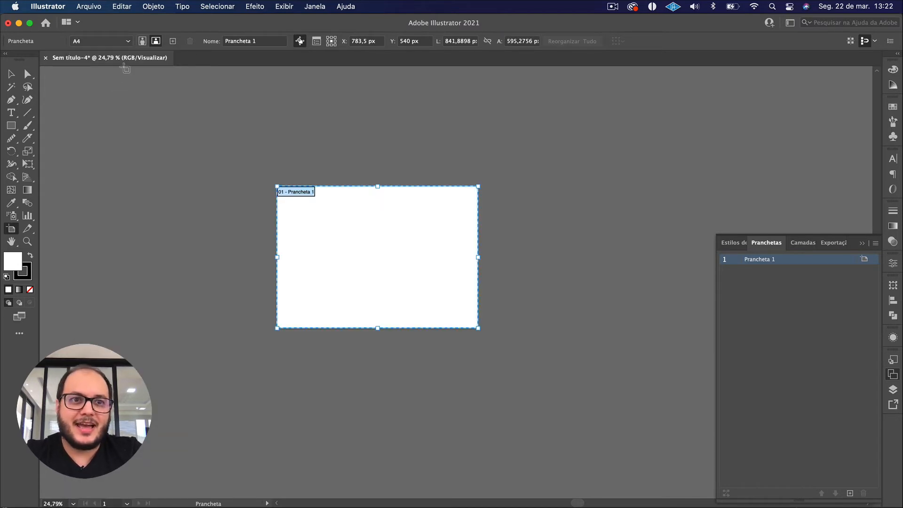
{"action": "left_click", "coordinate": [142, 41]}
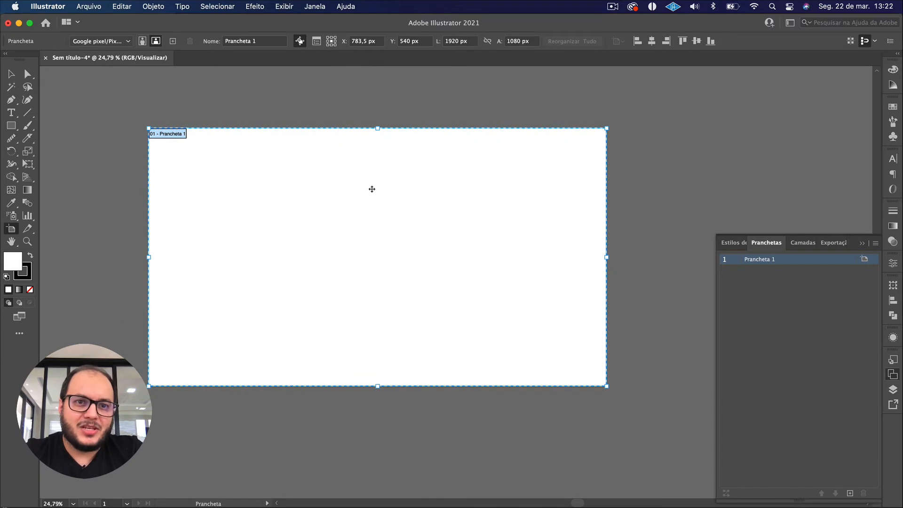
Narrow the artboard to about 1192 px wide from its right edge and return to the Selection tool.
{"action": "left_click", "coordinate": [261, 45]}
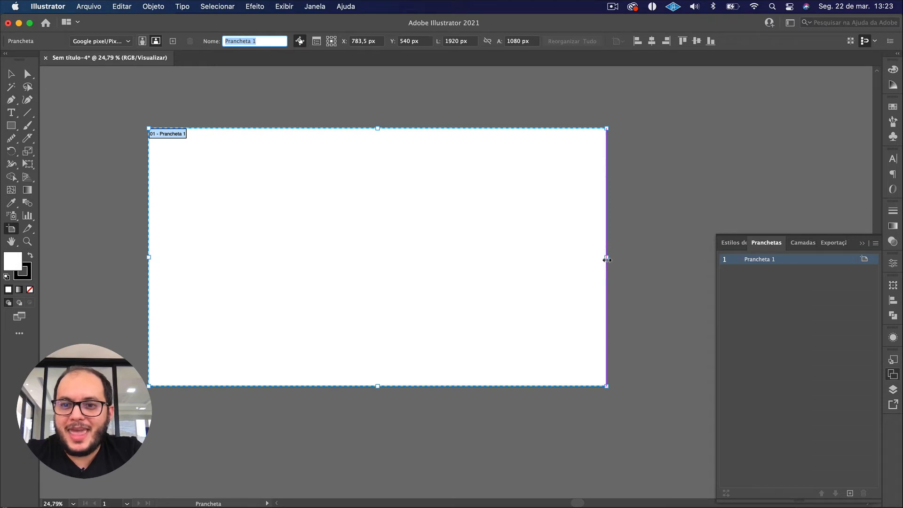
{"action": "left_click_drag", "start_coordinate": [606, 258], "coordinate": [434, 300]}
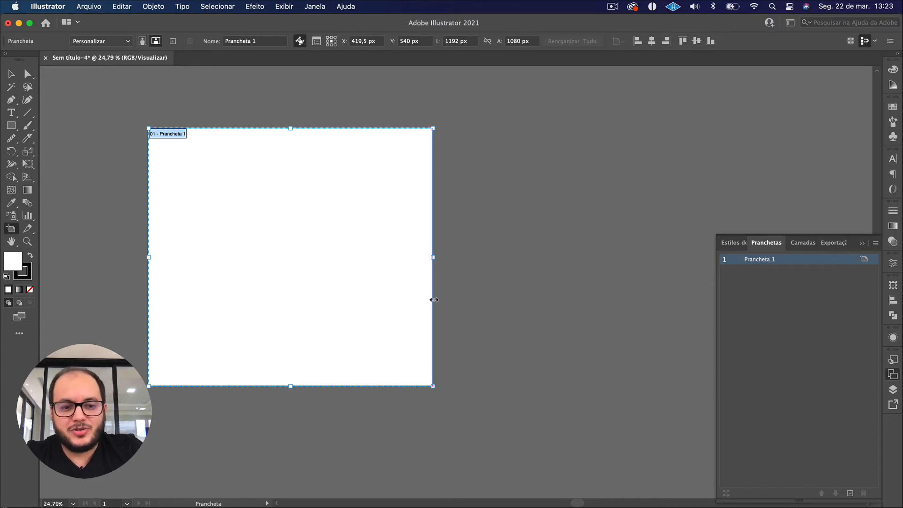
{"action": "key", "text": "v"}
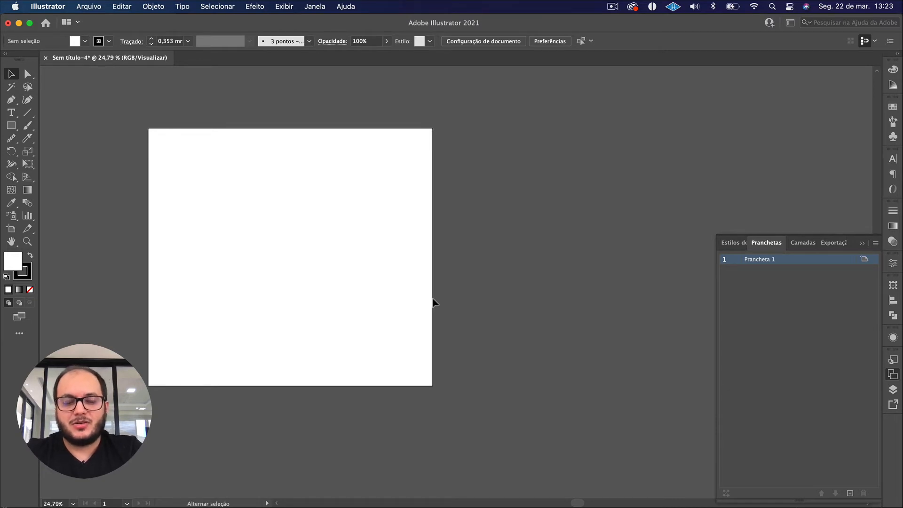
Set the artboard's width to 1920 px with the Artboard tool and leave artboard editing.
{"action": "key", "text": "shift+o"}
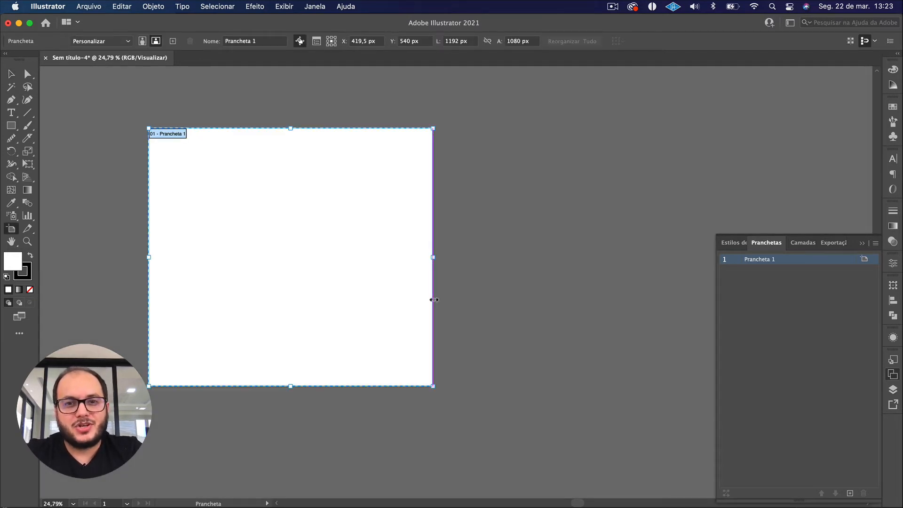
{"action": "left_click", "coordinate": [469, 45]}
{"action": "type", "text": "1920"}
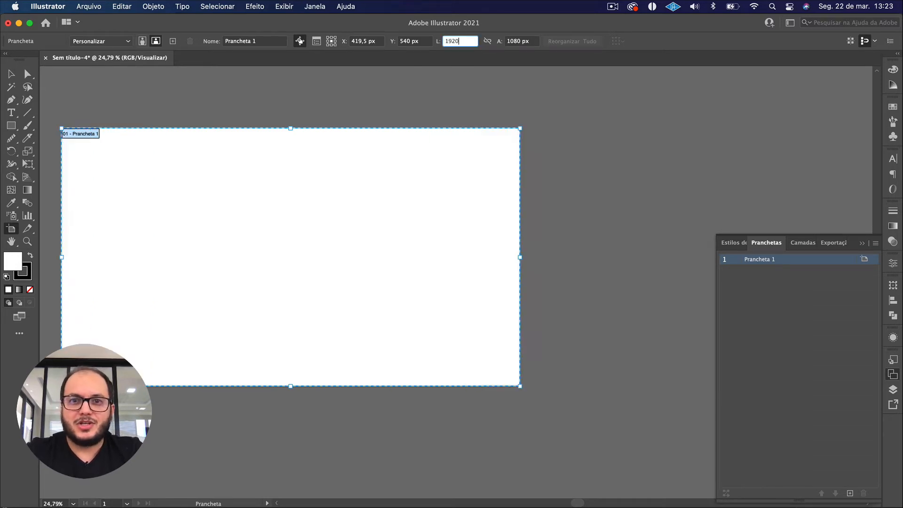
{"action": "key", "text": "Return"}
{"action": "key", "text": "v"}
Duplicate the artboard just to the right of the original with the Artboard tool and collapse the Artboards (Pranchetas) panel.
{"action": "scroll", "coordinate": [376, 207], "scroll_direction": "down", "scroll_amount": 1}
{"action": "key", "text": "shift+o"}
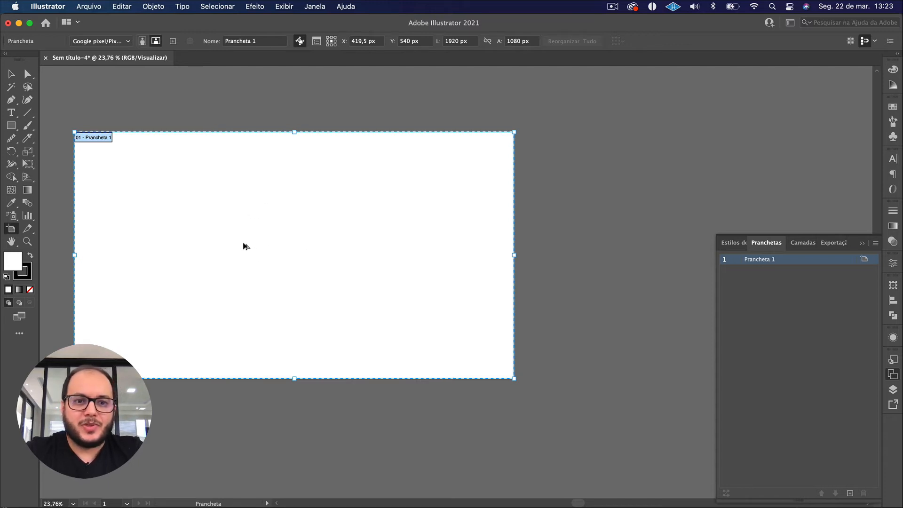
{"action": "left_click_drag", "start_coordinate": [241, 246], "coordinate": [687, 264]}
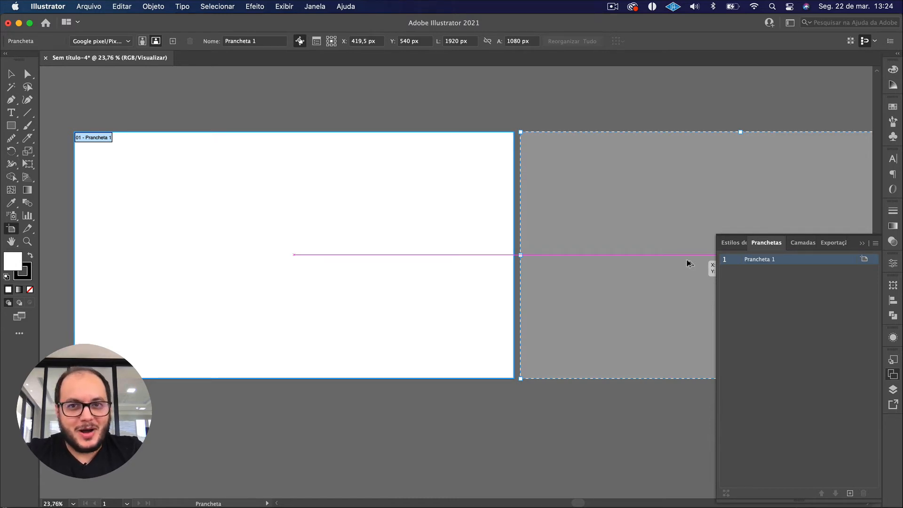
{"action": "left_click_drag", "start_coordinate": [687, 263], "coordinate": [687, 261]}
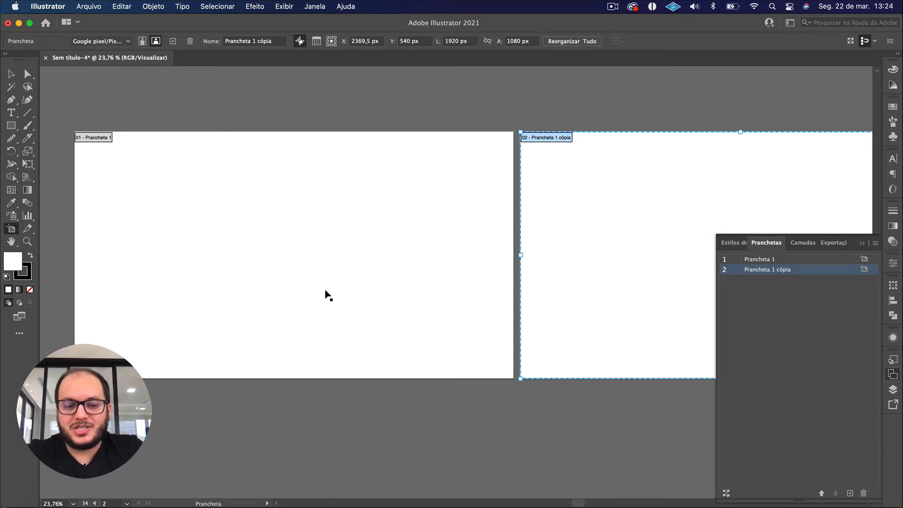
{"action": "key", "text": "Escape"}
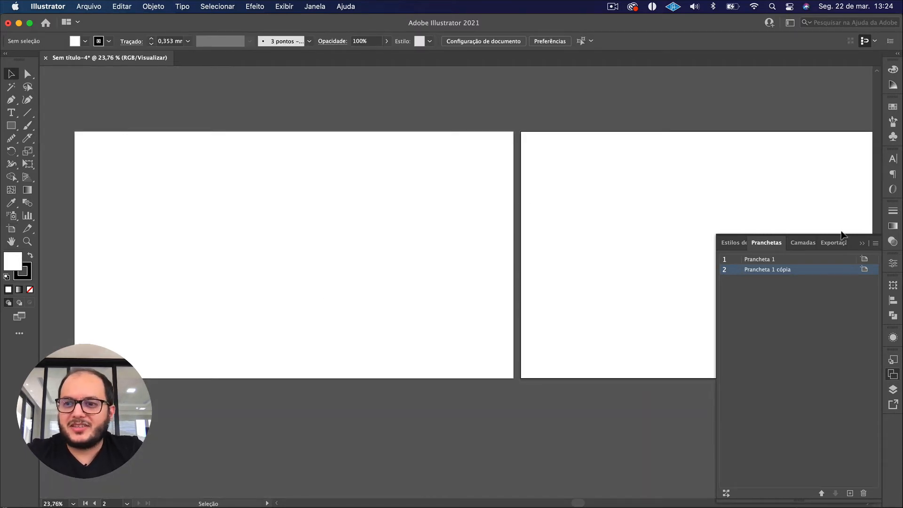
{"action": "left_click", "coordinate": [862, 243]}
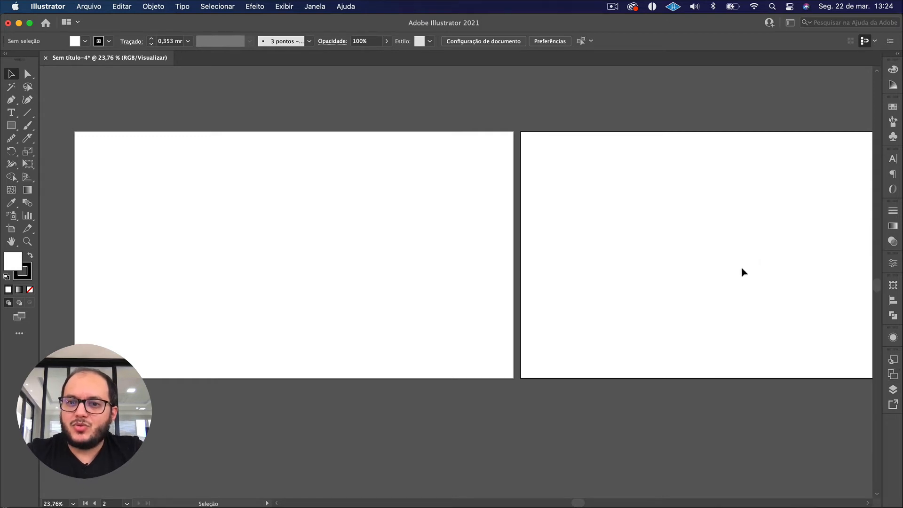
{"action": "scroll", "coordinate": [741, 267], "scroll_direction": "down", "scroll_amount": 3}
{"action": "scroll", "coordinate": [640, 257], "scroll_direction": "up", "scroll_amount": 2}
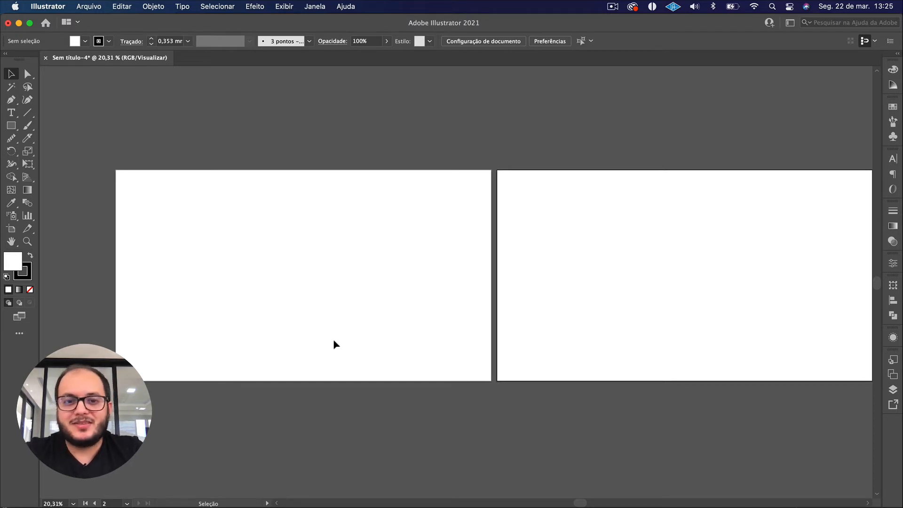
{"action": "scroll", "coordinate": [347, 330], "scroll_direction": "right", "scroll_amount": 3}
{"action": "scroll", "coordinate": [347, 330], "scroll_direction": "down", "scroll_amount": 2}
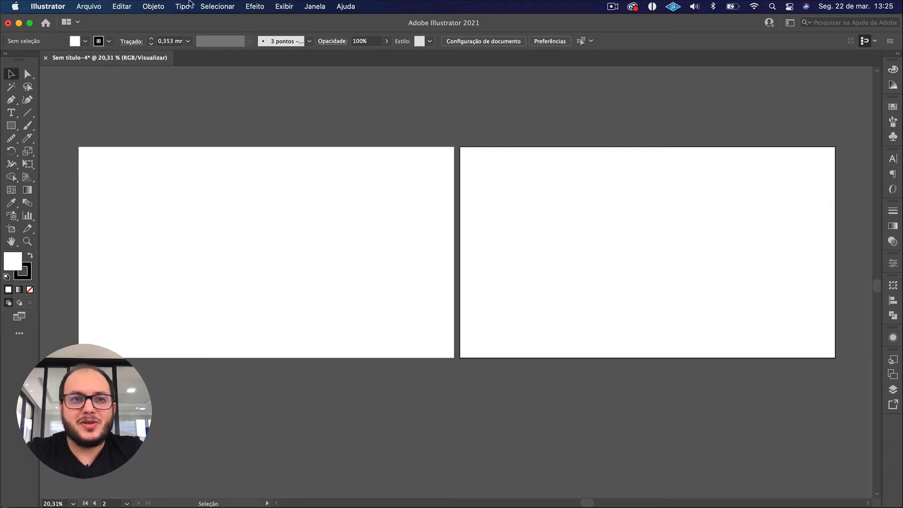
{"action": "left_click", "coordinate": [133, 6]}
{"action": "mouse_move", "coordinate": [147, 4]}
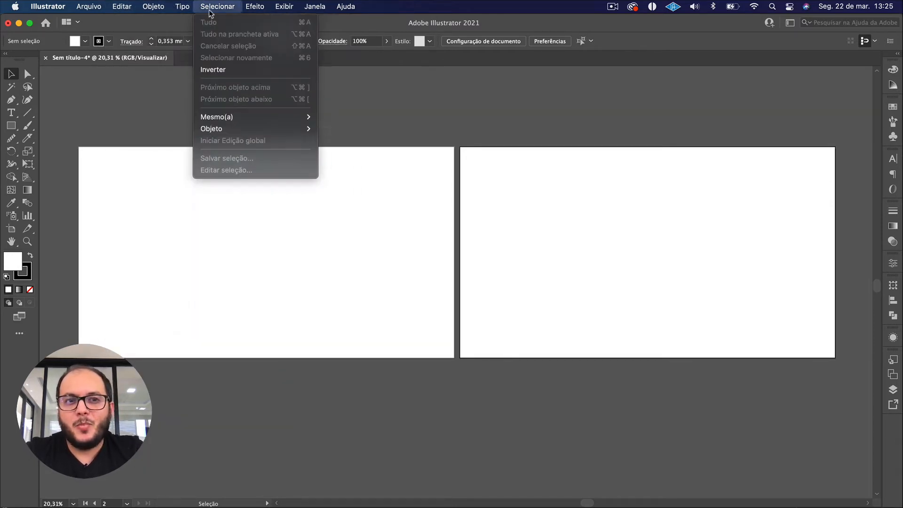
{"action": "mouse_move", "coordinate": [313, 4]}
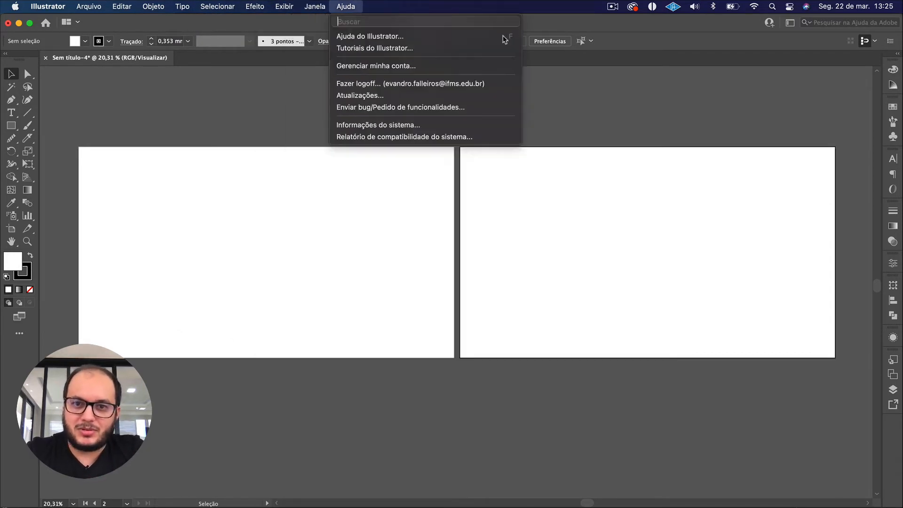
{"action": "left_click", "coordinate": [573, 131]}
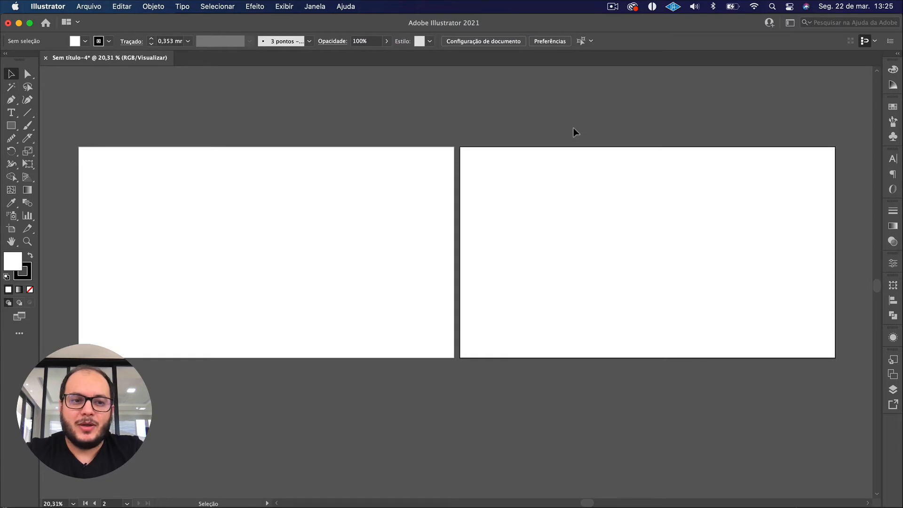
{"action": "key", "text": "space"}
{"action": "left_click_drag", "start_coordinate": [522, 150], "coordinate": [516, 190]}
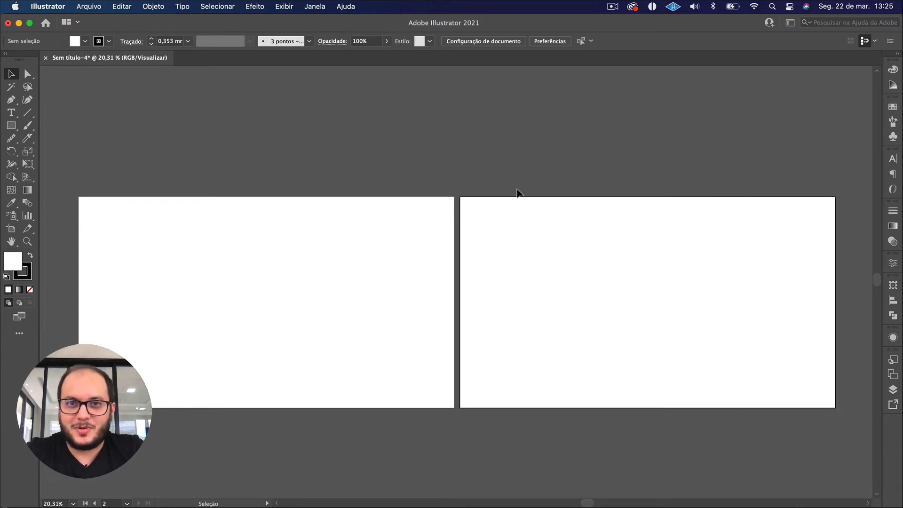
{"action": "scroll", "coordinate": [517, 193], "scroll_direction": "down", "scroll_amount": 1}
{"action": "scroll", "coordinate": [517, 194], "scroll_direction": "right", "scroll_amount": 1}
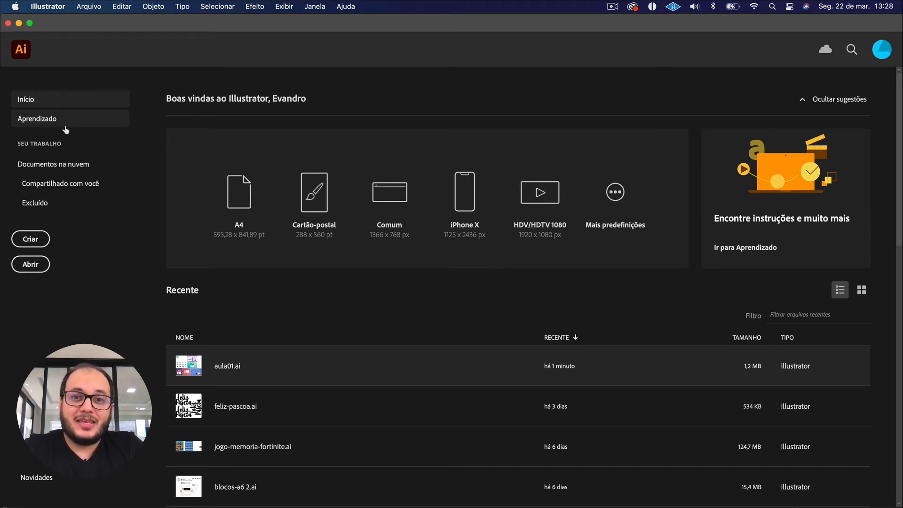
Open the recent file aula01.ai and bring its artboards into view.
{"action": "left_click", "coordinate": [235, 370]}
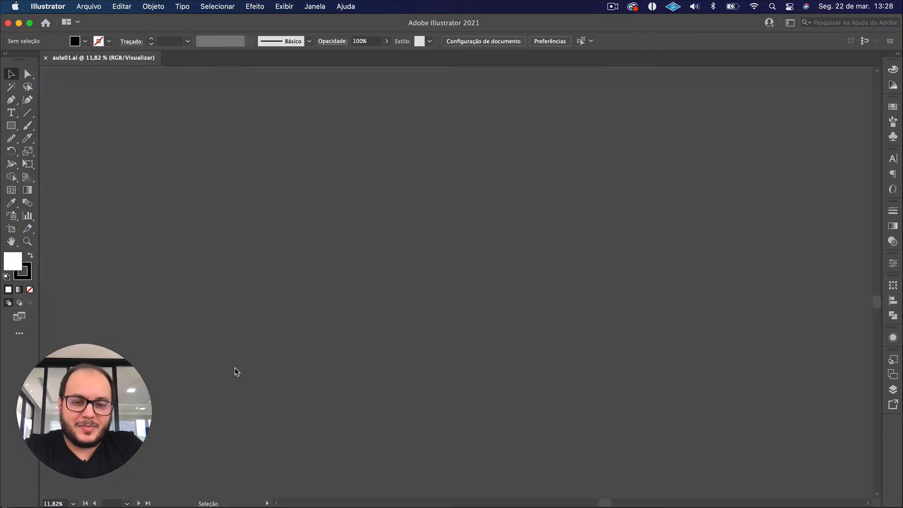
{"action": "scroll", "coordinate": [368, 346], "scroll_direction": "up", "scroll_amount": 1}
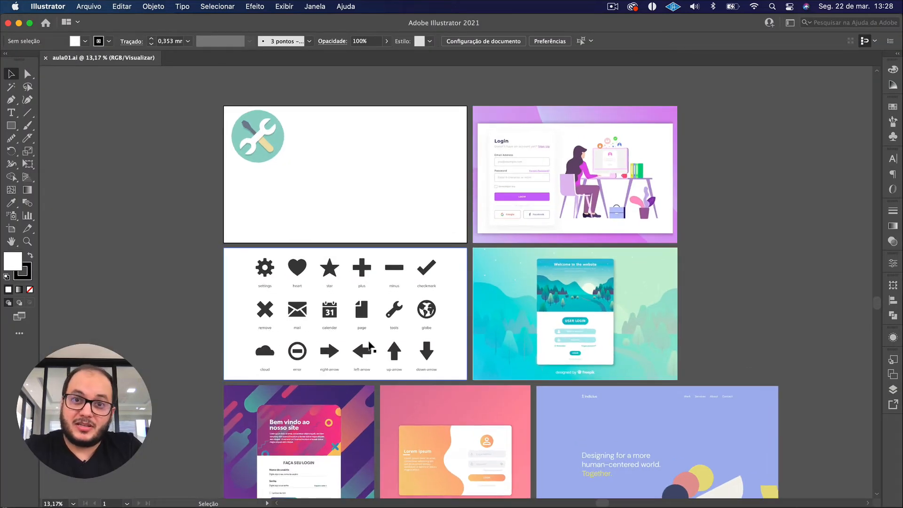
{"action": "scroll", "coordinate": [370, 345], "scroll_direction": "down", "scroll_amount": 1}
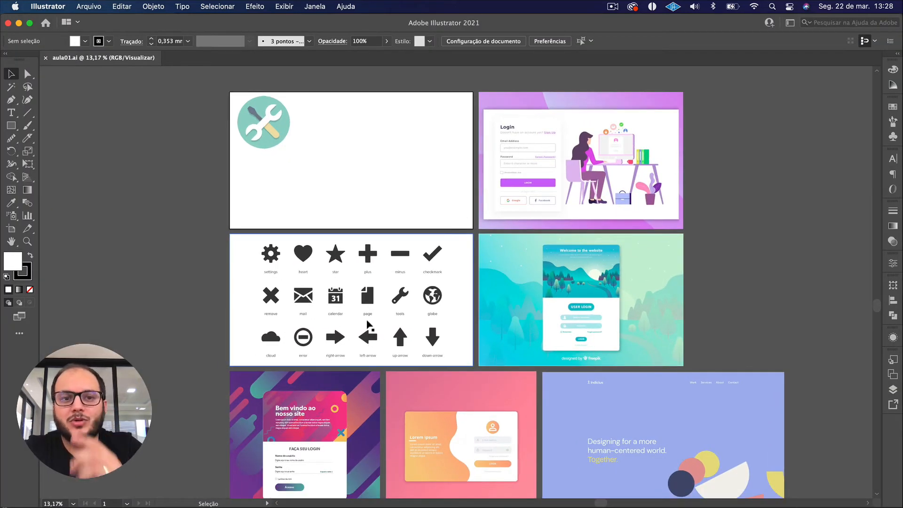
{"action": "scroll", "coordinate": [342, 200], "scroll_direction": "up", "scroll_amount": 1}
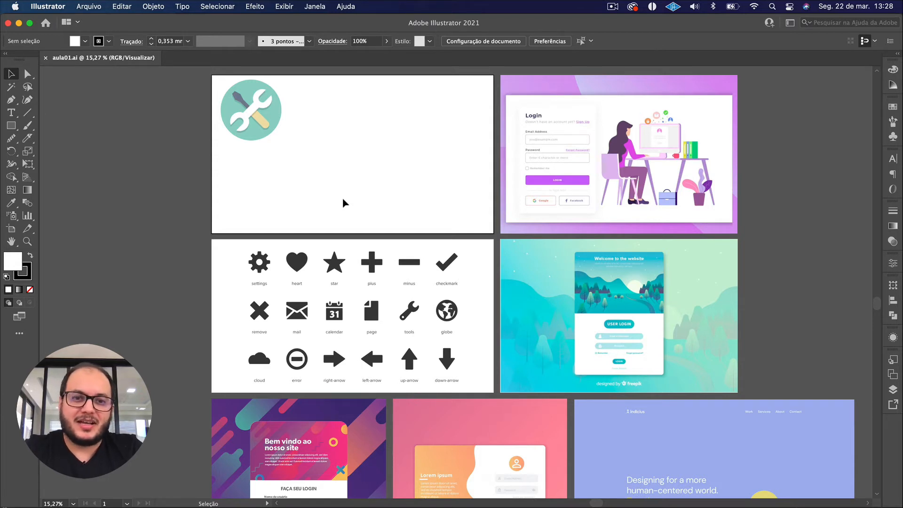
Examine the login screen and website reference designs placed on the document's artboards.
{"action": "scroll", "coordinate": [342, 203], "scroll_direction": "down", "scroll_amount": 1}
{"action": "scroll", "coordinate": [343, 203], "scroll_direction": "right", "scroll_amount": 1}
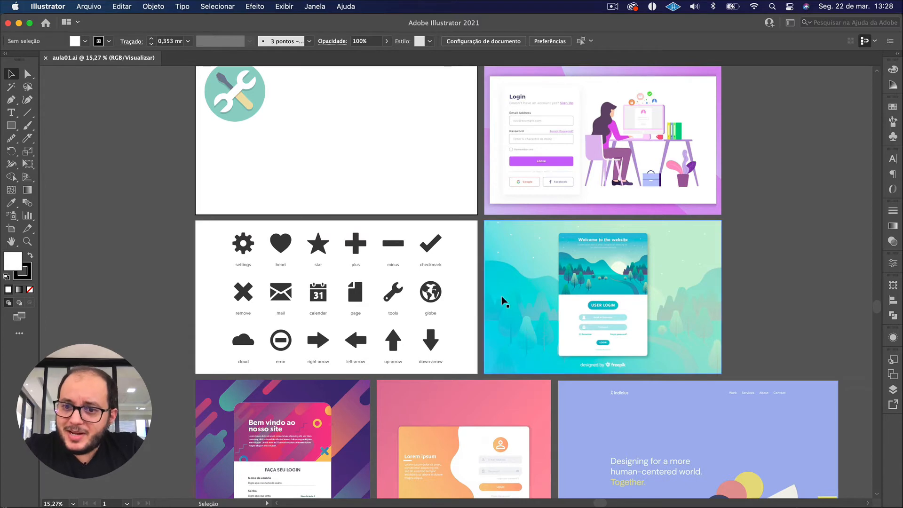
{"action": "scroll", "coordinate": [502, 298], "scroll_direction": "right", "scroll_amount": 3}
{"action": "scroll", "coordinate": [578, 187], "scroll_direction": "up", "scroll_amount": 5}
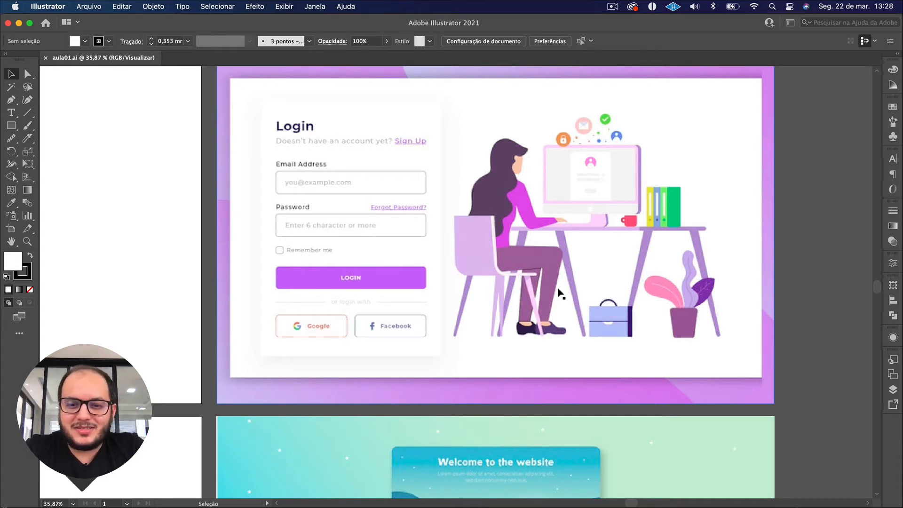
{"action": "scroll", "coordinate": [555, 295], "scroll_direction": "down", "scroll_amount": 2}
{"action": "scroll", "coordinate": [555, 295], "scroll_direction": "down", "scroll_amount": 10}
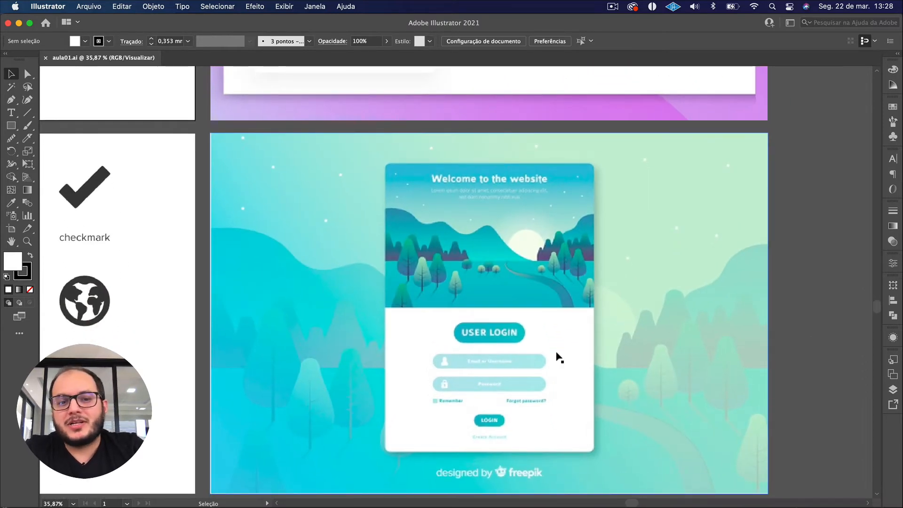
{"action": "scroll", "coordinate": [559, 358], "scroll_direction": "down", "scroll_amount": 8}
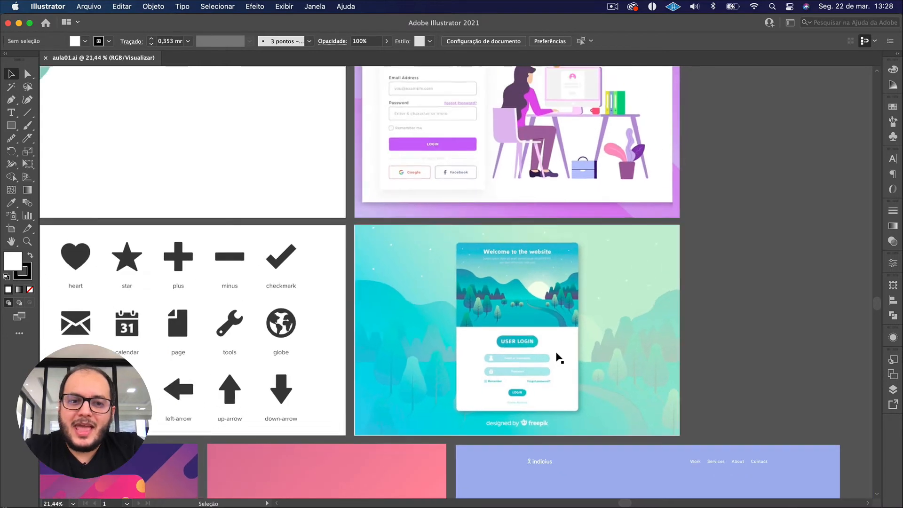
{"action": "scroll", "coordinate": [558, 358], "scroll_direction": "down", "scroll_amount": 3}
{"action": "scroll", "coordinate": [558, 357], "scroll_direction": "down", "scroll_amount": 2}
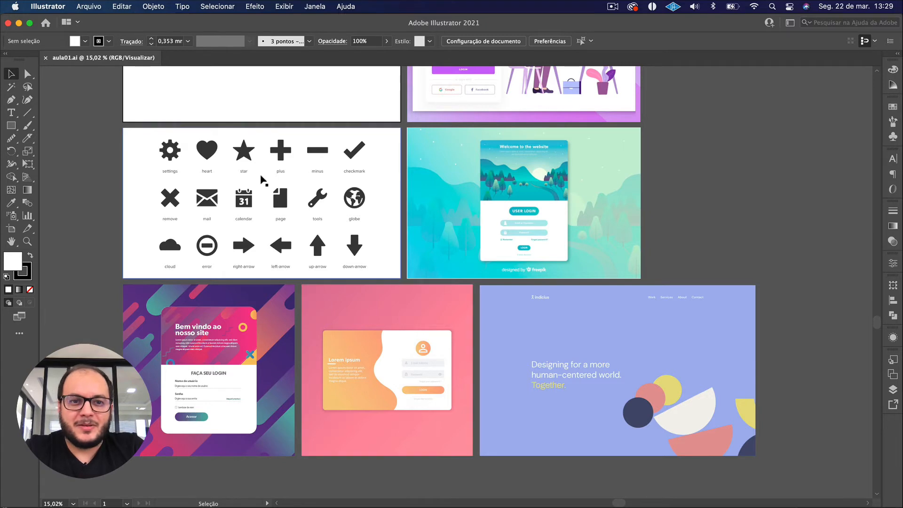
Examine the black icon set up close and select its image.
{"action": "scroll", "coordinate": [262, 178], "scroll_direction": "up", "scroll_amount": 5}
{"action": "scroll", "coordinate": [262, 178], "scroll_direction": "up", "scroll_amount": 2}
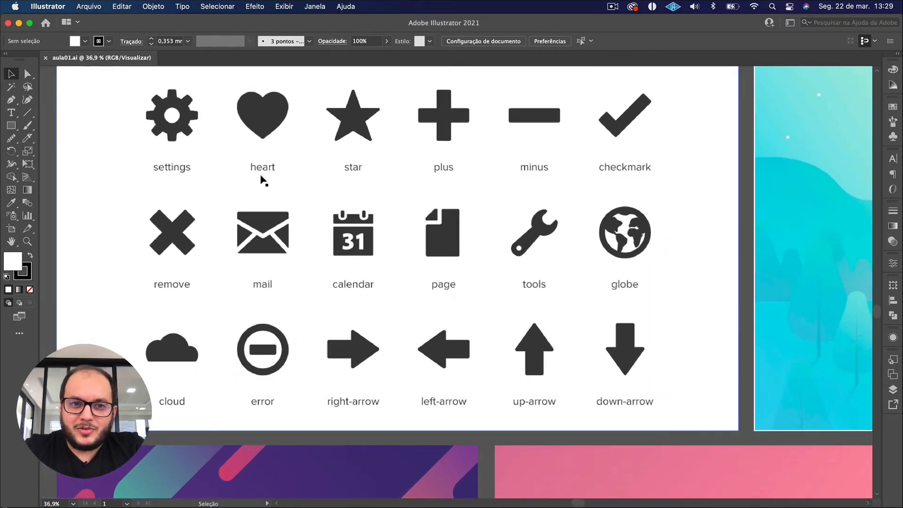
{"action": "scroll", "coordinate": [262, 178], "scroll_direction": "up", "scroll_amount": 1}
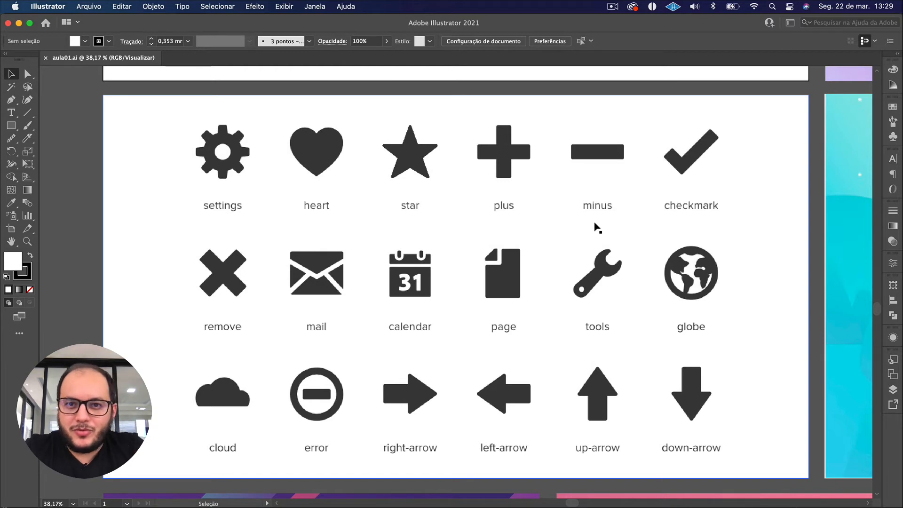
{"action": "left_click", "coordinate": [375, 241]}
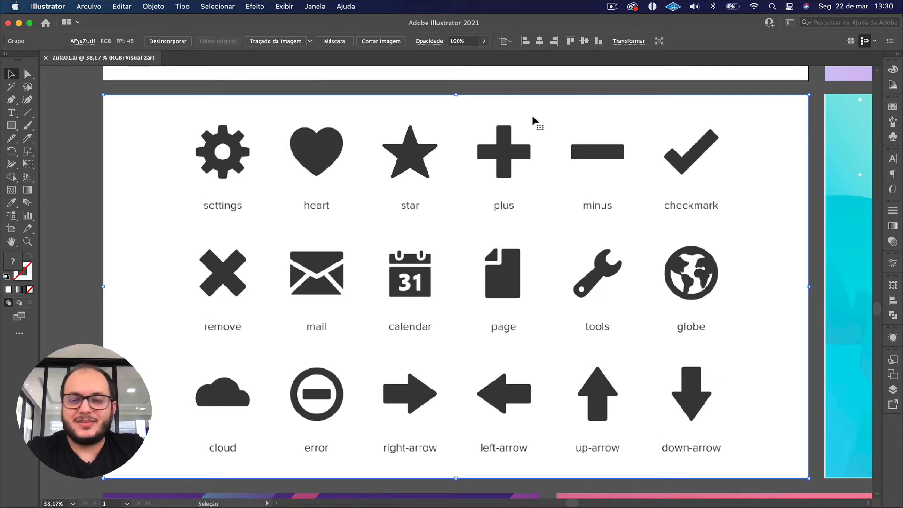
View the artboards around the icon set and return to the one with the round tools icon.
{"action": "scroll", "coordinate": [531, 115], "scroll_direction": "down", "scroll_amount": 5}
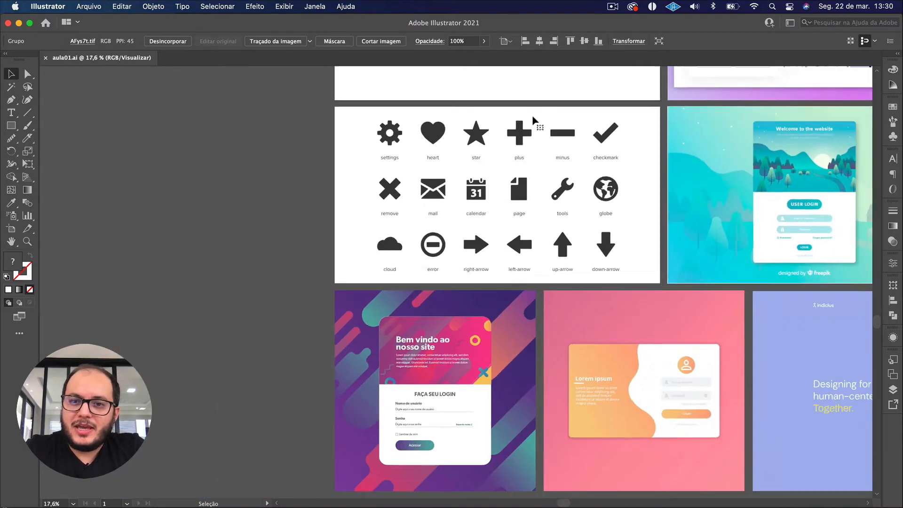
{"action": "scroll", "coordinate": [532, 114], "scroll_direction": "up", "scroll_amount": 5}
{"action": "scroll", "coordinate": [532, 114], "scroll_direction": "right", "scroll_amount": 5}
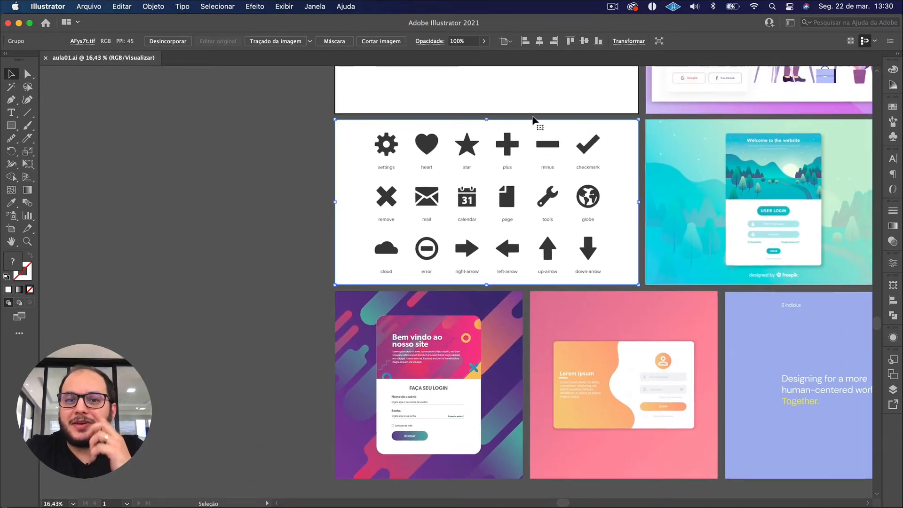
{"action": "scroll", "coordinate": [533, 117], "scroll_direction": "up", "scroll_amount": 2}
{"action": "scroll", "coordinate": [532, 118], "scroll_direction": "left", "scroll_amount": 2}
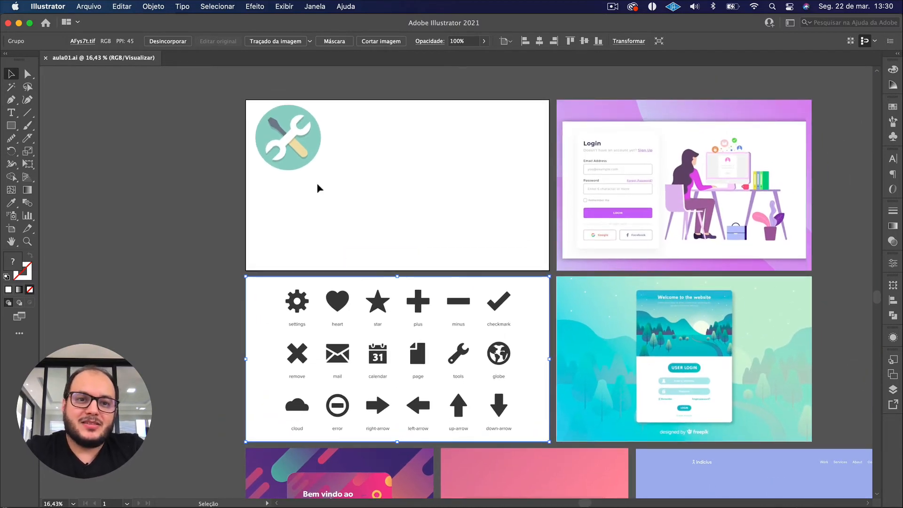
Examine the round tools icon up close, select its image and clear the selection.
{"action": "scroll", "coordinate": [266, 121], "scroll_direction": "up", "scroll_amount": 8}
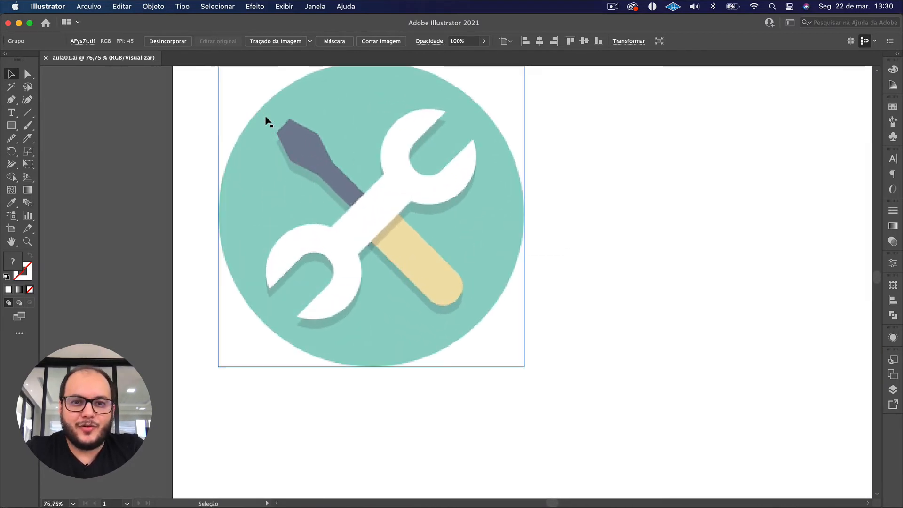
{"action": "left_click", "coordinate": [656, 262]}
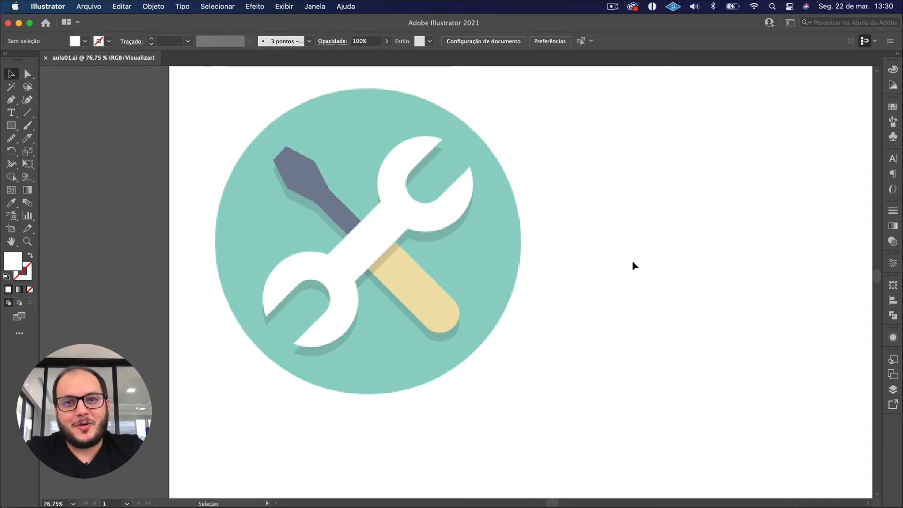
{"action": "scroll", "coordinate": [631, 260], "scroll_direction": "down", "scroll_amount": 2}
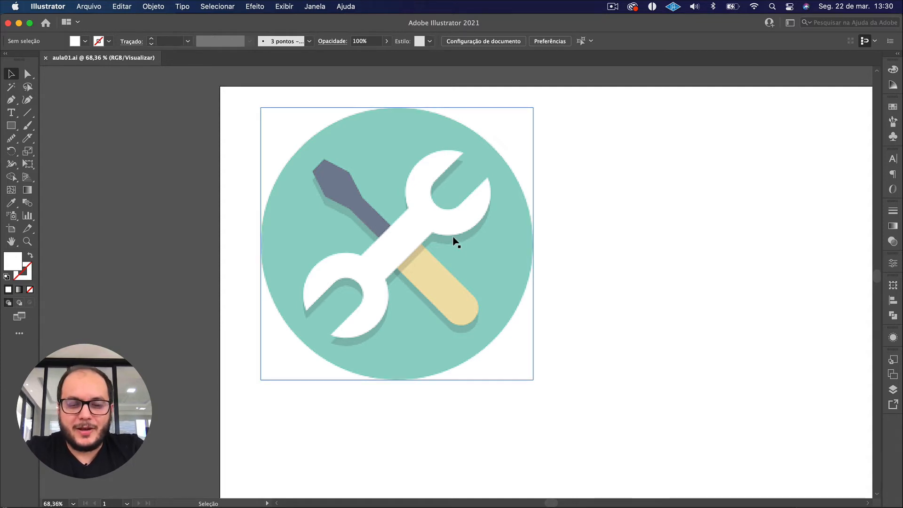
{"action": "left_click", "coordinate": [304, 165]}
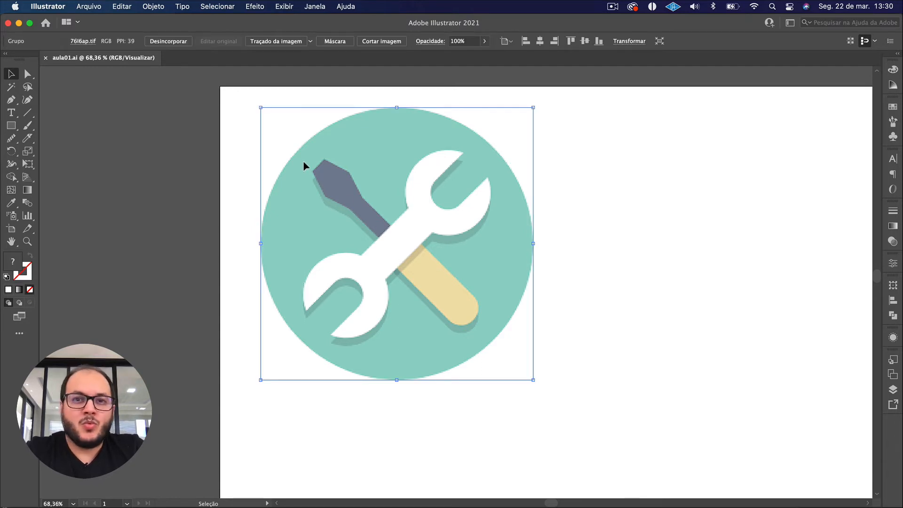
{"action": "left_click", "coordinate": [580, 357]}
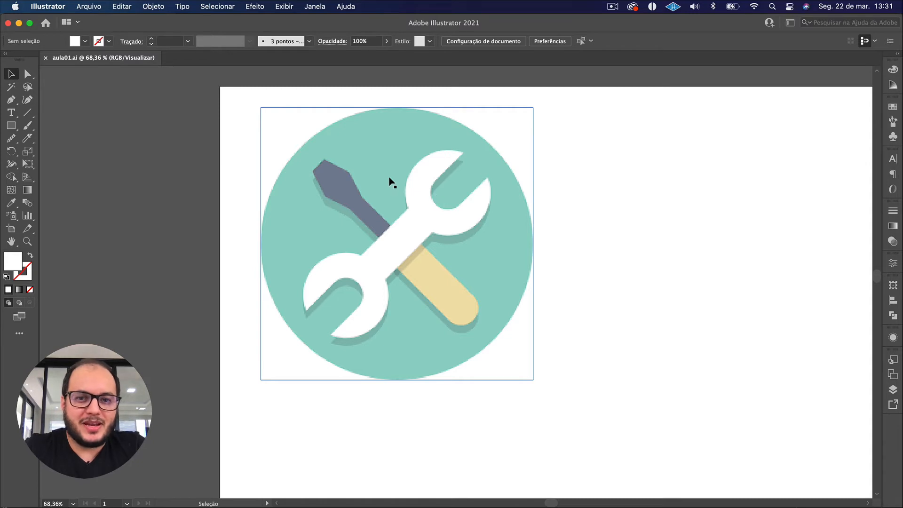
{"action": "left_click", "coordinate": [641, 283]}
View the lower row of reference artboards and examine the purple "Bem vindo ao nosso site" login design.
{"action": "scroll", "coordinate": [644, 334], "scroll_direction": "down", "scroll_amount": 1}
{"action": "scroll", "coordinate": [644, 334], "scroll_direction": "down", "scroll_amount": 4}
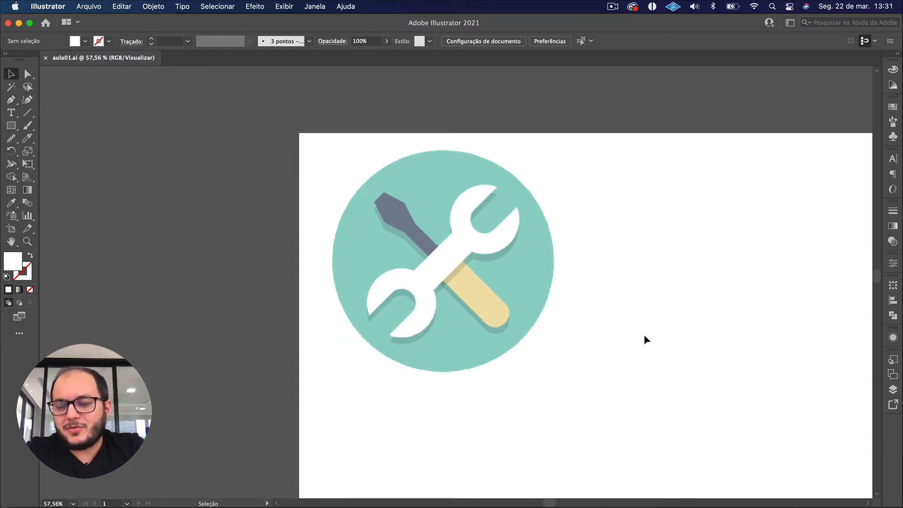
{"action": "left_click_drag", "start_coordinate": [679, 379], "coordinate": [304, 194]}
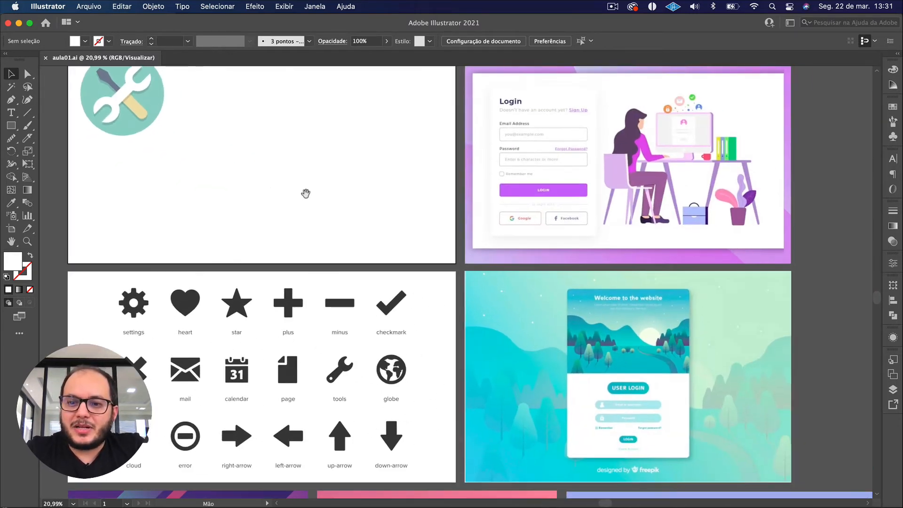
{"action": "left_click_drag", "start_coordinate": [467, 420], "coordinate": [351, 291]}
{"action": "left_click_drag", "start_coordinate": [269, 357], "coordinate": [500, 203]}
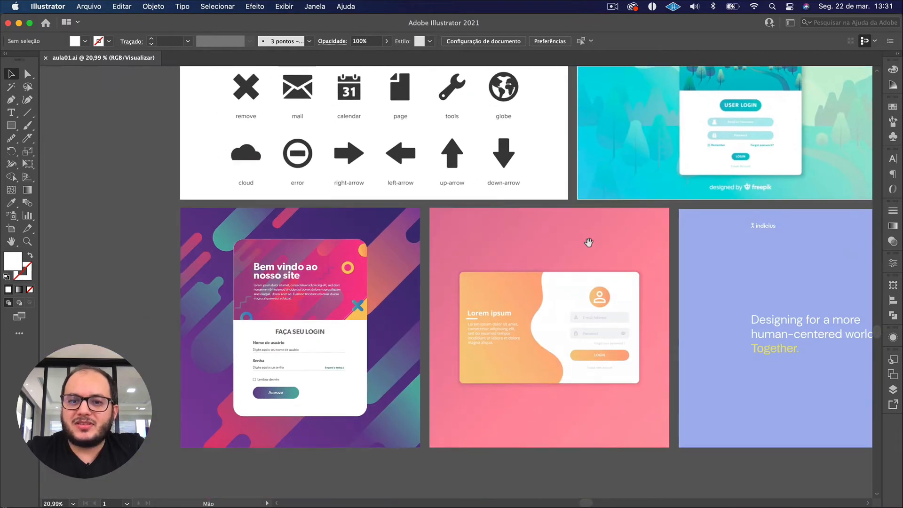
{"action": "left_click_drag", "start_coordinate": [589, 242], "coordinate": [431, 234]}
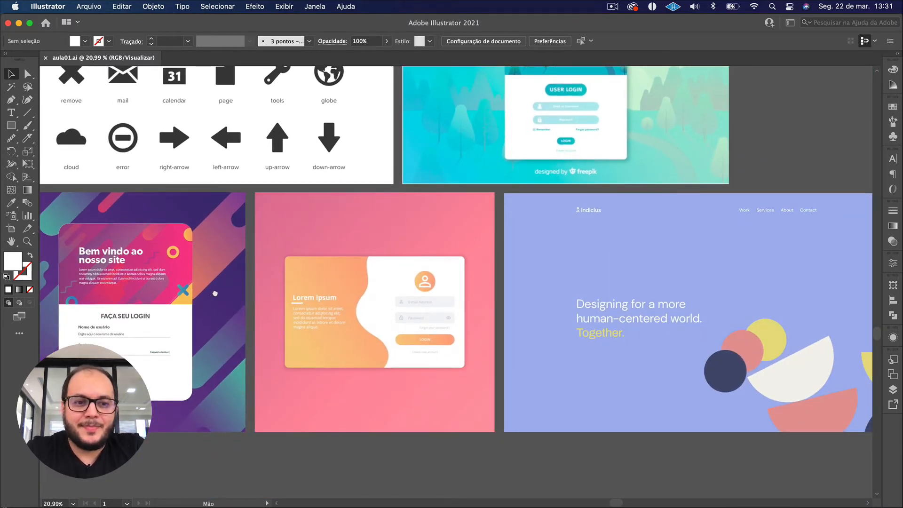
{"action": "scroll", "coordinate": [396, 250], "scroll_direction": "left", "scroll_amount": 10}
{"action": "scroll", "coordinate": [434, 275], "scroll_direction": "up", "scroll_amount": 5}
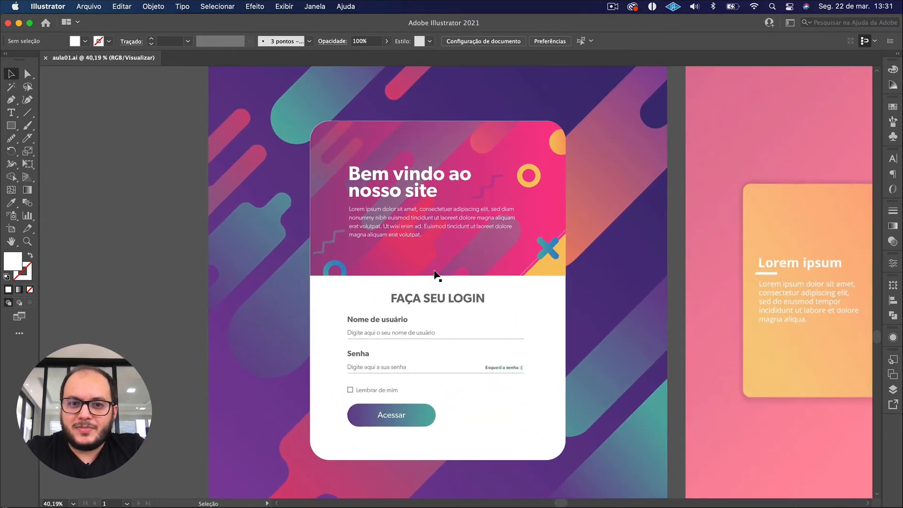
{"action": "scroll", "coordinate": [445, 278], "scroll_direction": "down", "scroll_amount": 1}
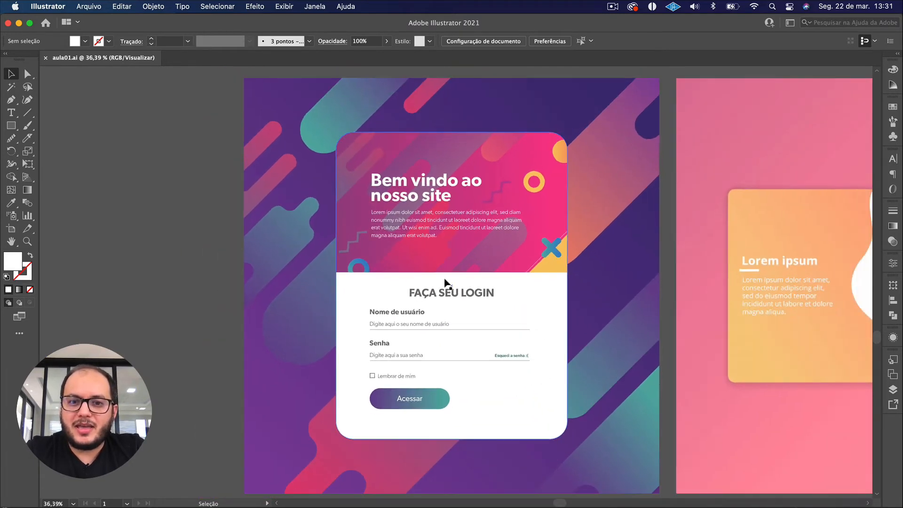
{"action": "left_click_drag", "start_coordinate": [149, 206], "coordinate": [233, 284]}
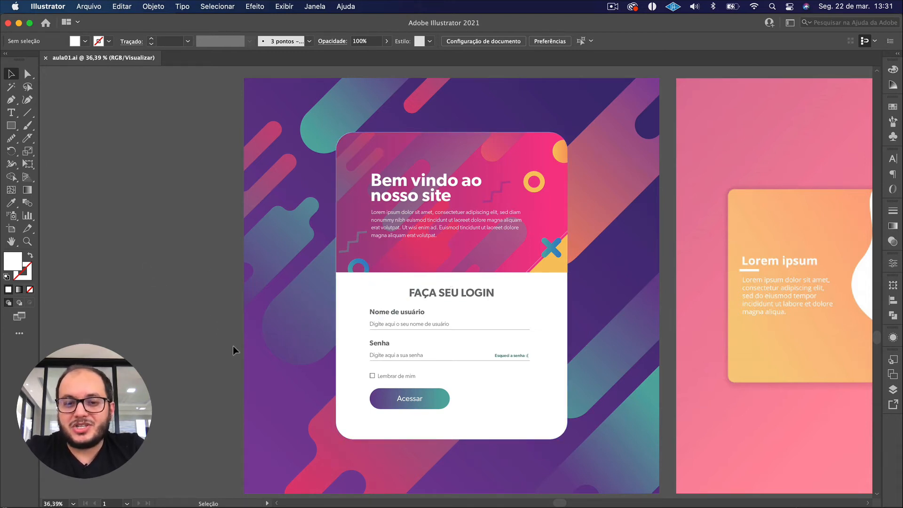
Select the purple login design's group to inspect its parts, deselect it, and examine its form fields and Acessar button.
{"action": "left_click", "coordinate": [359, 345]}
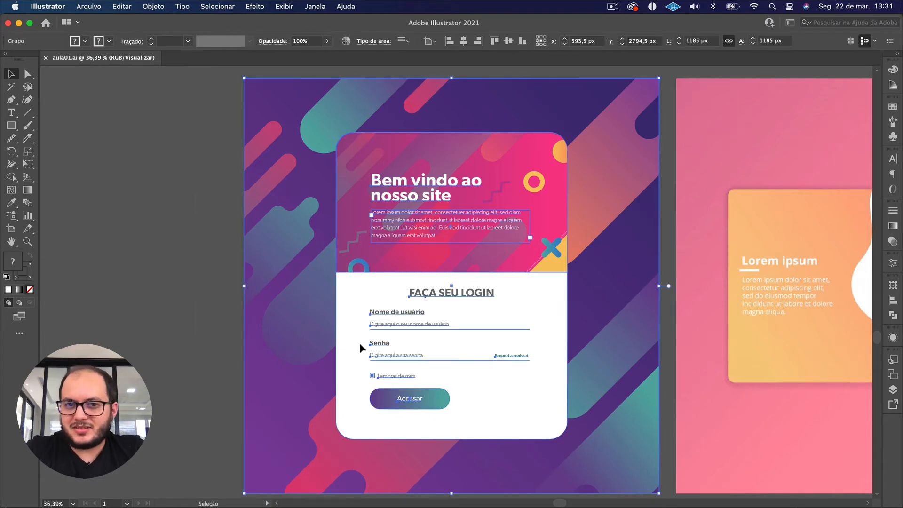
{"action": "left_click", "coordinate": [215, 309]}
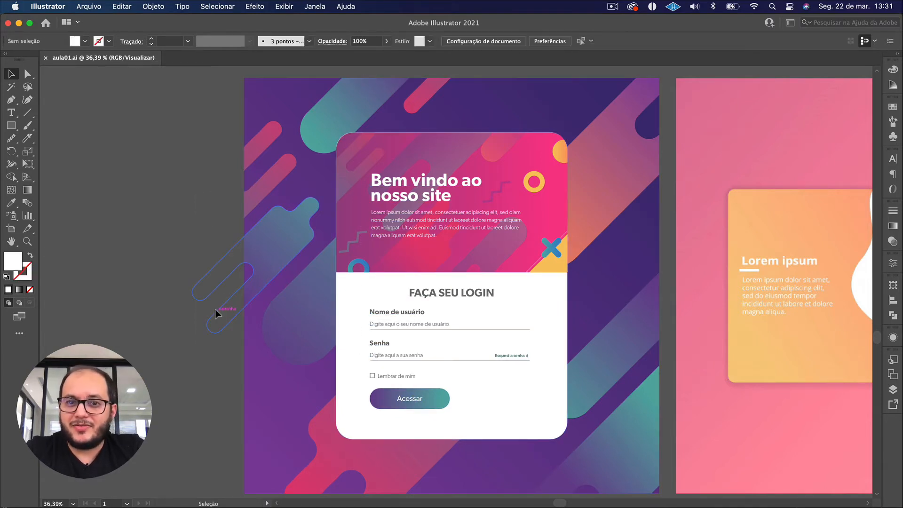
{"action": "scroll", "coordinate": [216, 309], "scroll_direction": "down", "scroll_amount": 2}
{"action": "left_click_drag", "start_coordinate": [232, 326], "coordinate": [230, 306]}
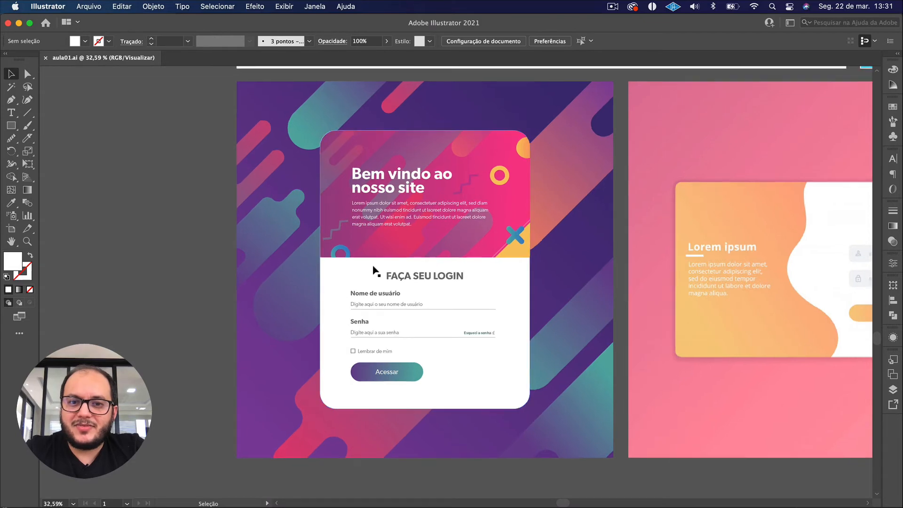
{"action": "scroll", "coordinate": [374, 270], "scroll_direction": "up", "scroll_amount": 4}
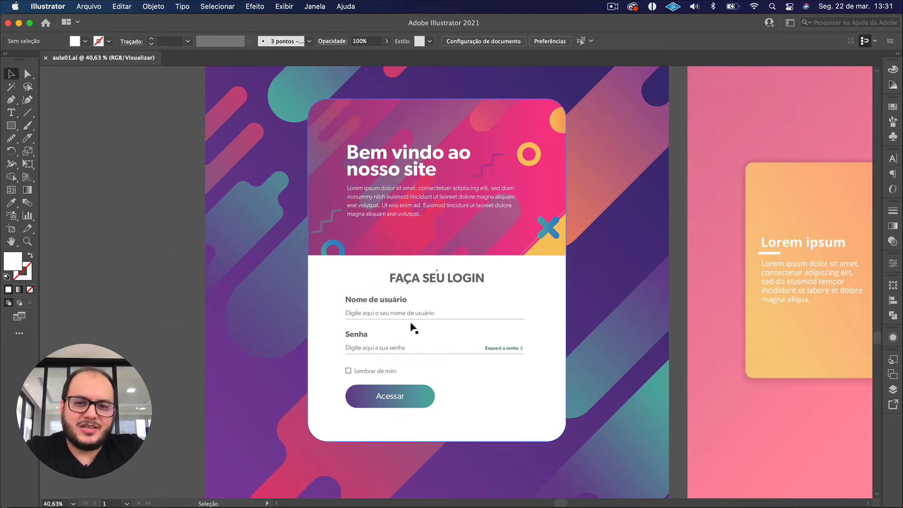
{"action": "scroll", "coordinate": [413, 327], "scroll_direction": "down", "scroll_amount": 2}
{"action": "scroll", "coordinate": [397, 174], "scroll_direction": "up", "scroll_amount": 1}
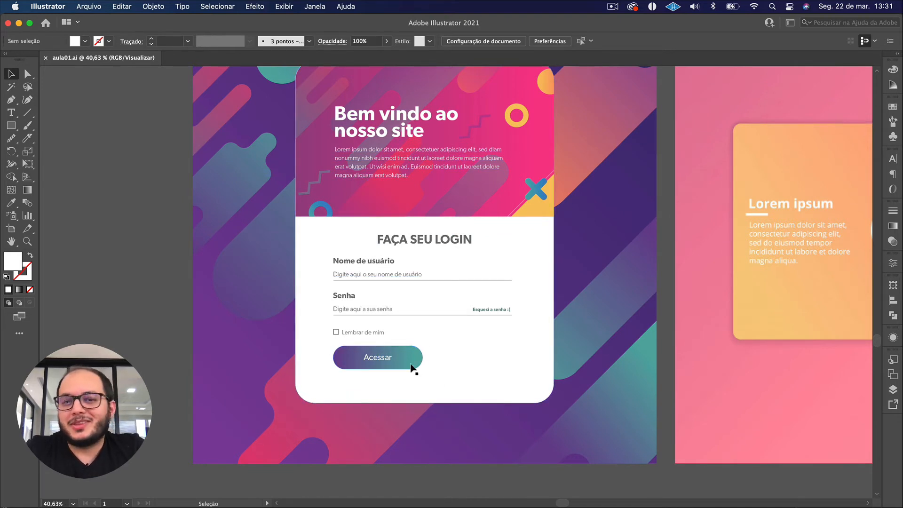
{"action": "scroll", "coordinate": [417, 282], "scroll_direction": "down", "scroll_amount": 5}
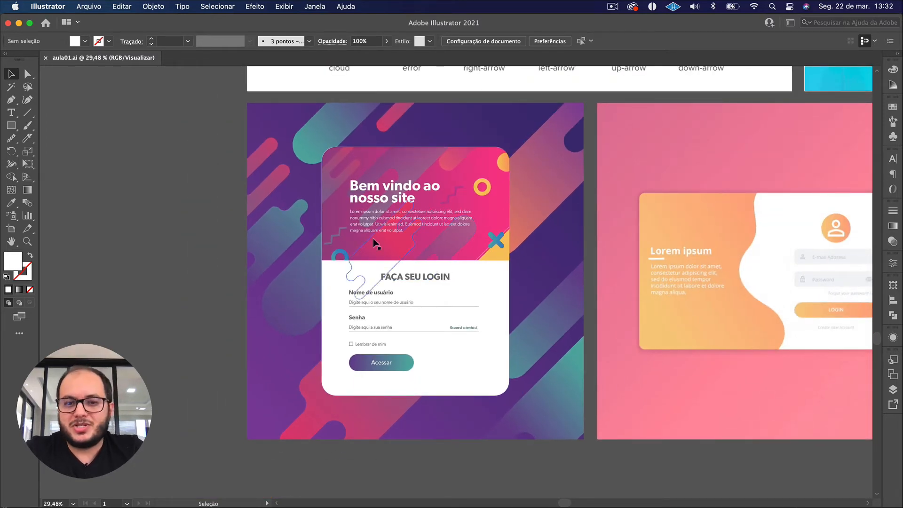
Examine the teal "Welcome to the website" forest login design up close and select its image.
{"action": "scroll", "coordinate": [597, 218], "scroll_direction": "down", "scroll_amount": 5}
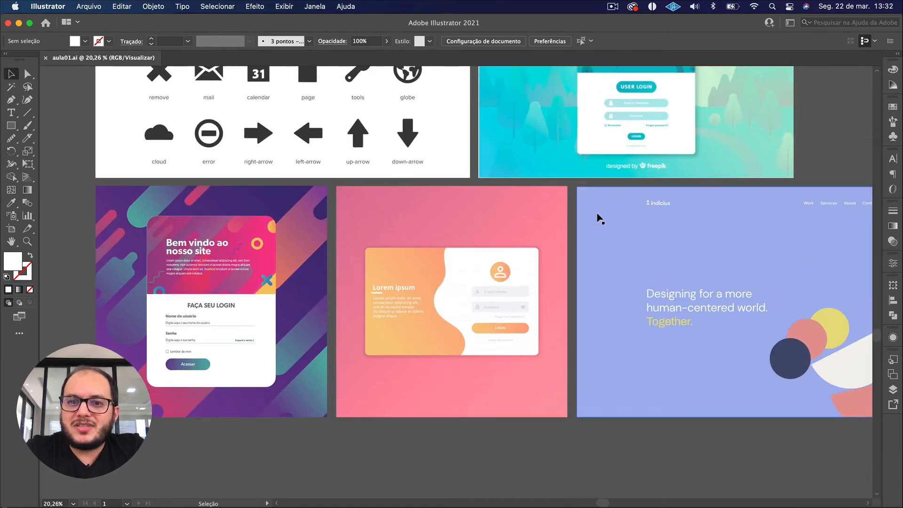
{"action": "scroll", "coordinate": [599, 220], "scroll_direction": "down", "scroll_amount": 1}
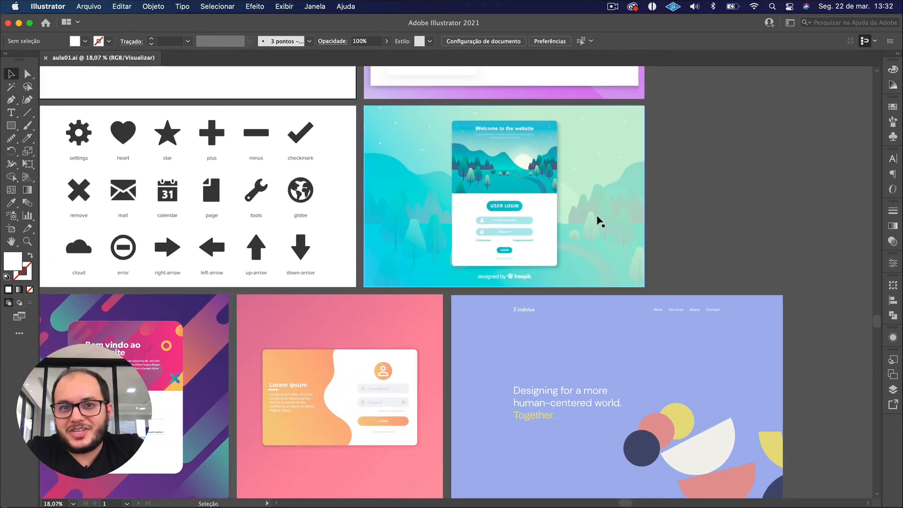
{"action": "scroll", "coordinate": [599, 221], "scroll_direction": "up", "scroll_amount": 3}
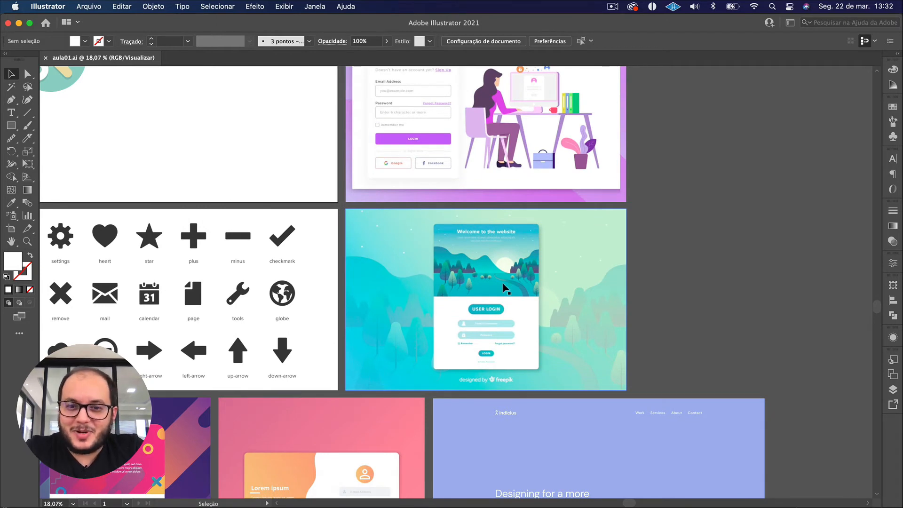
{"action": "scroll", "coordinate": [504, 288], "scroll_direction": "up", "scroll_amount": 5}
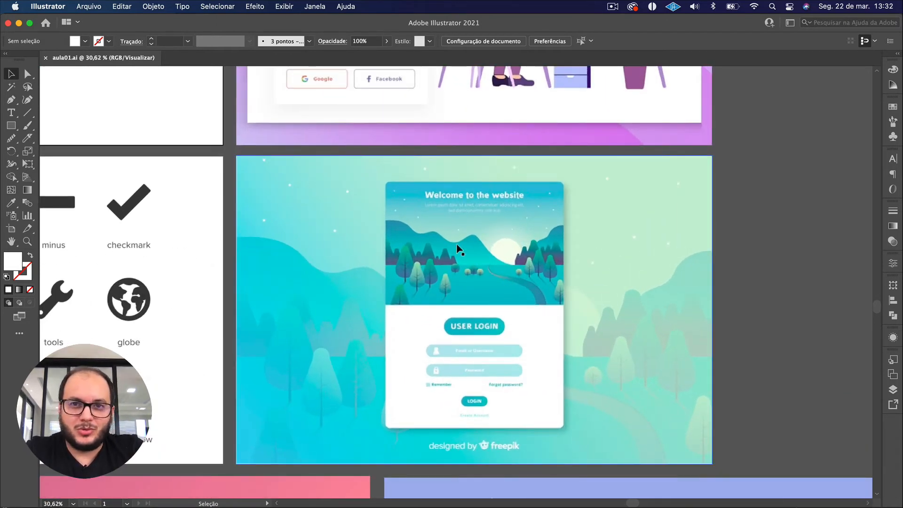
{"action": "scroll", "coordinate": [458, 249], "scroll_direction": "up", "scroll_amount": 1}
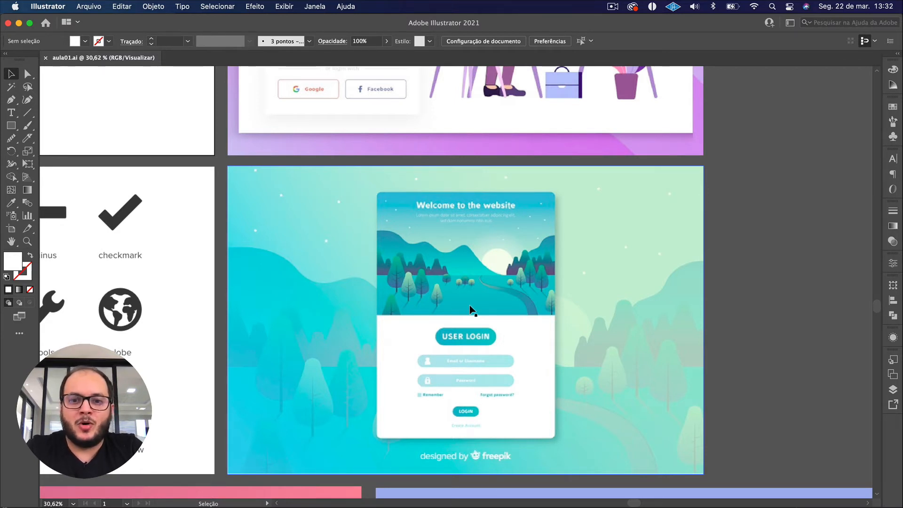
{"action": "scroll", "coordinate": [471, 310], "scroll_direction": "down", "scroll_amount": 2}
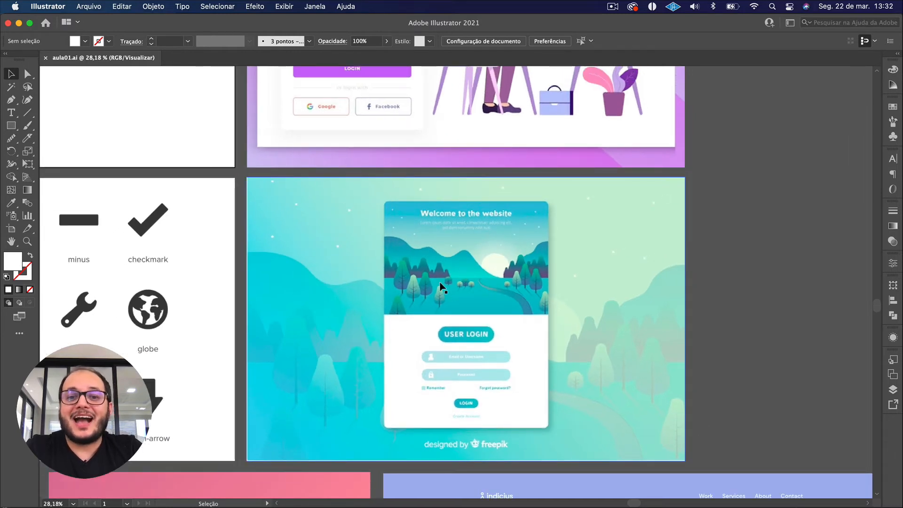
{"action": "left_click", "coordinate": [484, 272]}
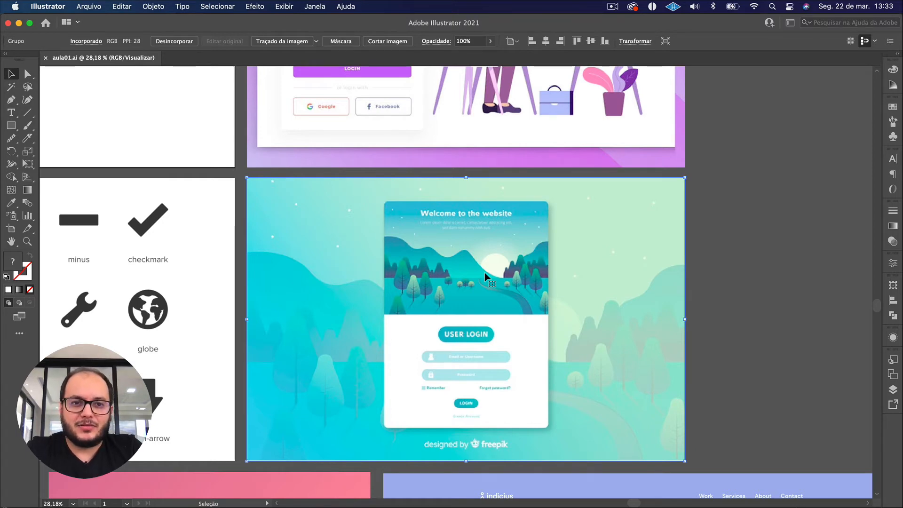
View all the reference artboards together and examine the black icon set up close.
{"action": "scroll", "coordinate": [484, 272], "scroll_direction": "down", "scroll_amount": 5}
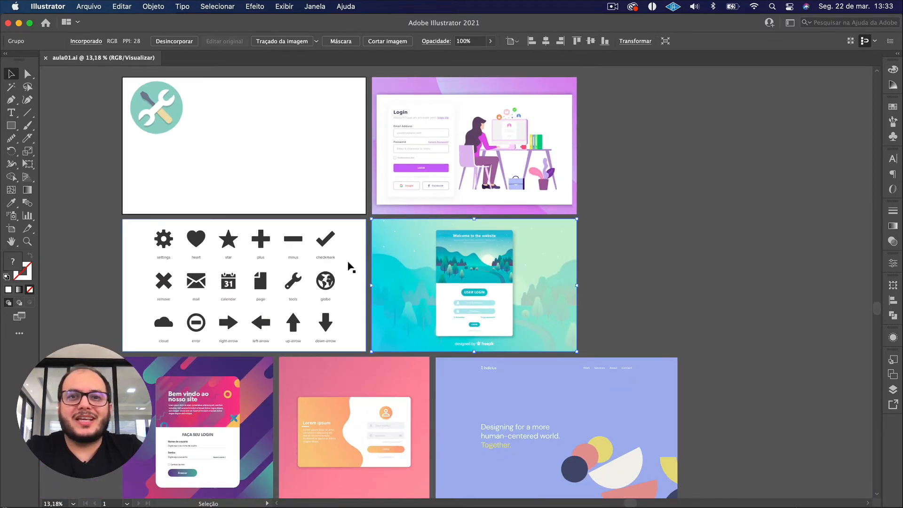
{"action": "left_click_drag", "start_coordinate": [365, 297], "coordinate": [405, 280]}
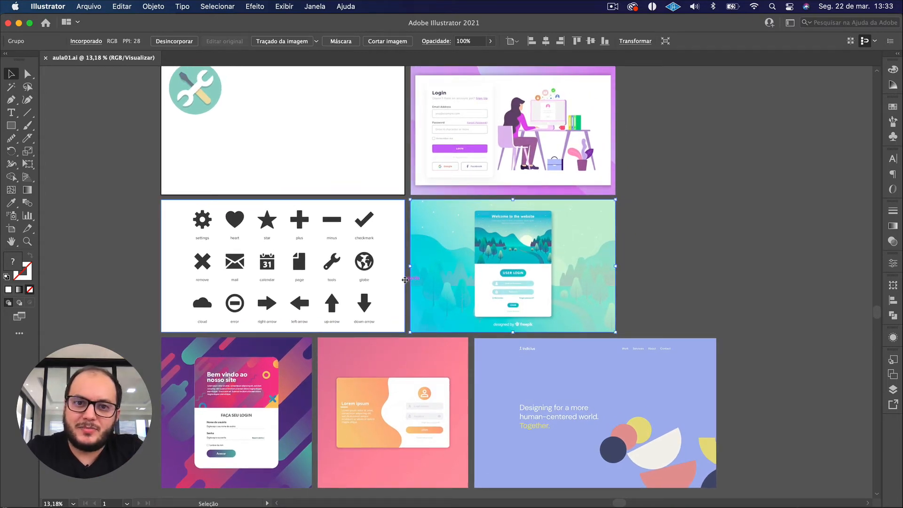
{"action": "scroll", "coordinate": [342, 229], "scroll_direction": "down", "scroll_amount": 2}
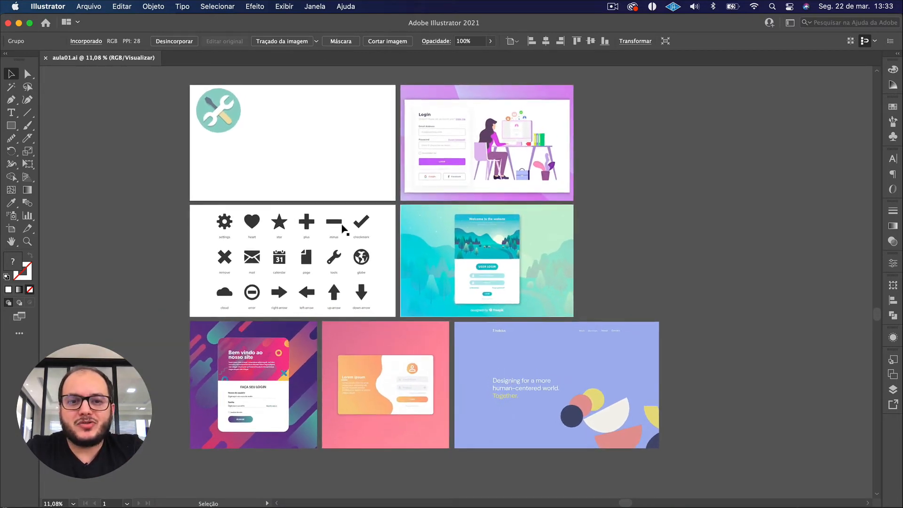
{"action": "scroll", "coordinate": [343, 229], "scroll_direction": "up", "scroll_amount": 1}
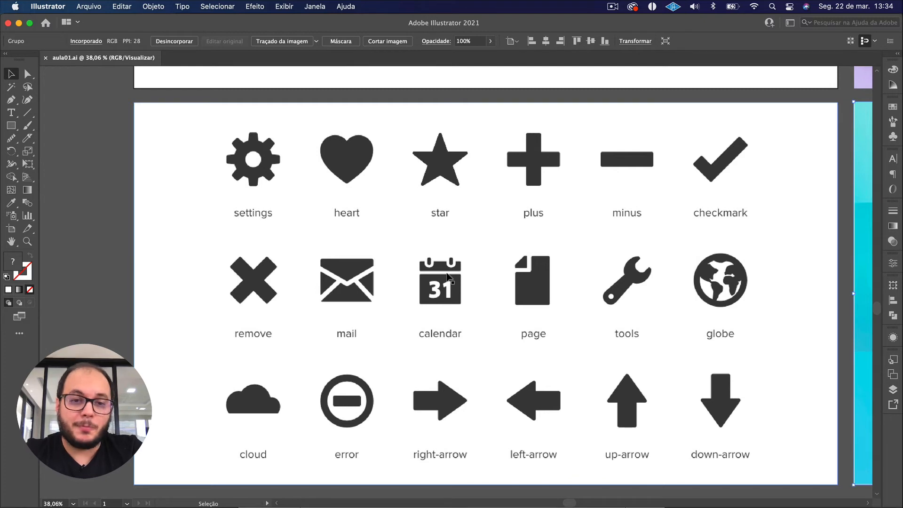
Duplicate the Prancheta 1 artboard with its tools icon into the empty area left of the black icon set.
{"action": "scroll", "coordinate": [447, 277], "scroll_direction": "down", "scroll_amount": 2}
{"action": "left_click_drag", "start_coordinate": [308, 270], "coordinate": [494, 261]}
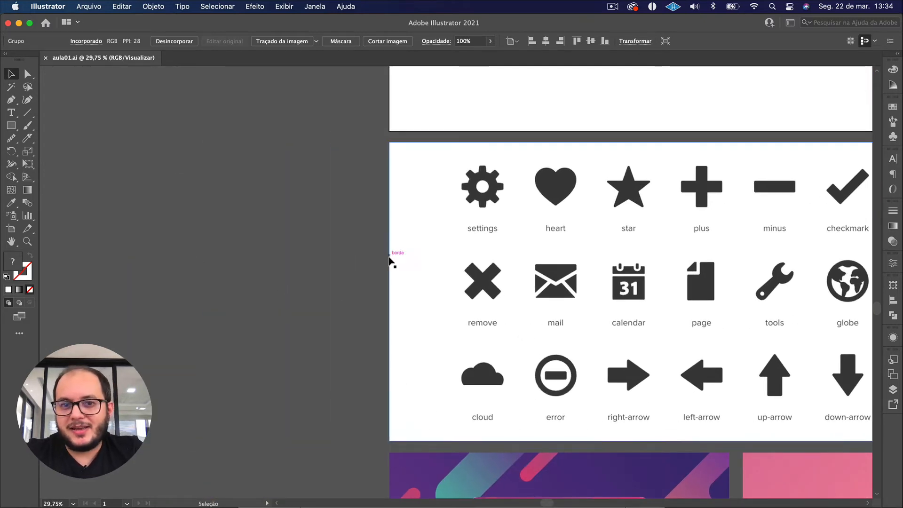
{"action": "left_click_drag", "start_coordinate": [323, 278], "coordinate": [490, 264]}
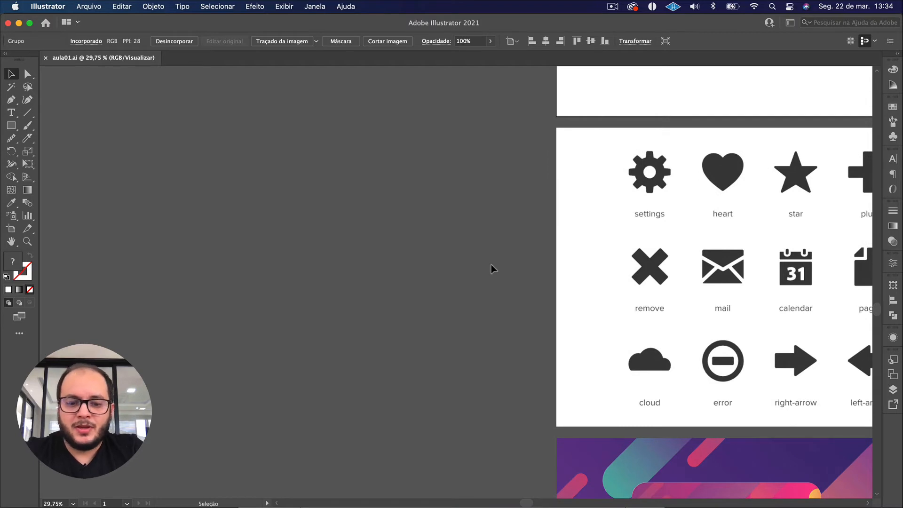
{"action": "key", "text": "shift+o"}
{"action": "scroll", "coordinate": [502, 253], "scroll_direction": "down", "scroll_amount": 2}
{"action": "left_click_drag", "start_coordinate": [562, 191], "coordinate": [538, 255]}
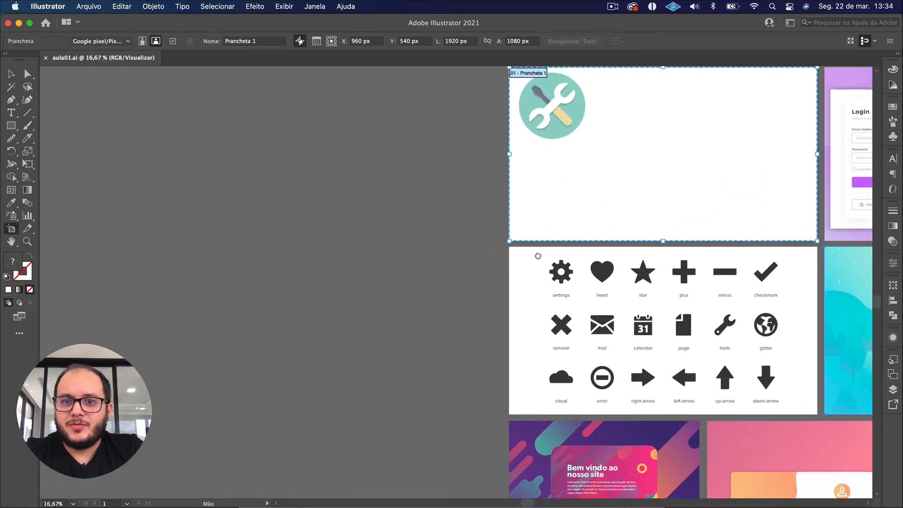
{"action": "scroll", "coordinate": [538, 256], "scroll_direction": "down", "scroll_amount": 1}
{"action": "left_click_drag", "start_coordinate": [655, 166], "coordinate": [383, 313]}
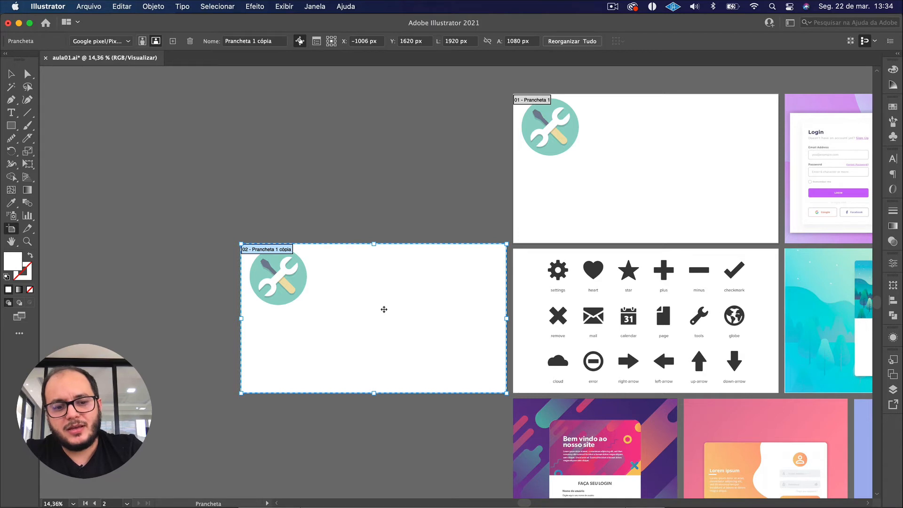
{"action": "key", "text": "Escape"}
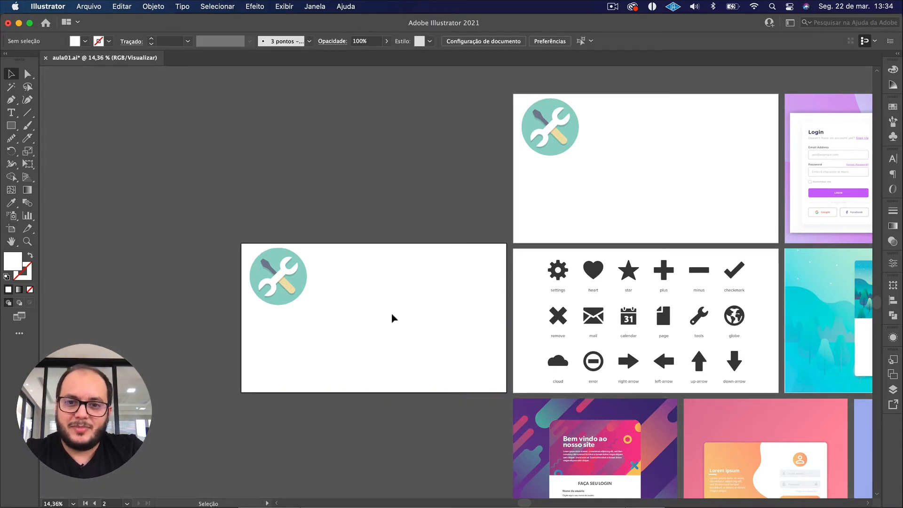
{"action": "scroll", "coordinate": [391, 315], "scroll_direction": "up", "scroll_amount": 3}
{"action": "scroll", "coordinate": [391, 318], "scroll_direction": "up", "scroll_amount": 1}
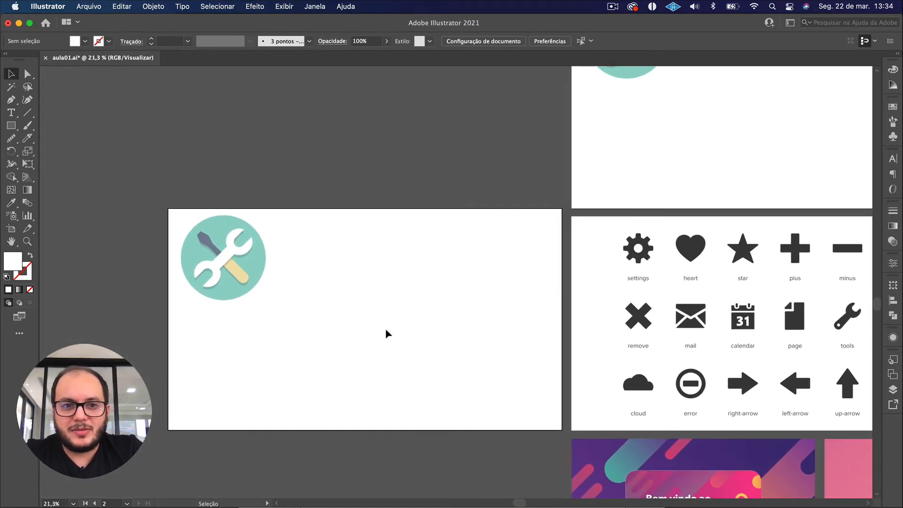
Delete the tools icon from the duplicated artboard beside the black icon set.
{"action": "left_click_drag", "start_coordinate": [375, 362], "coordinate": [148, 189]}
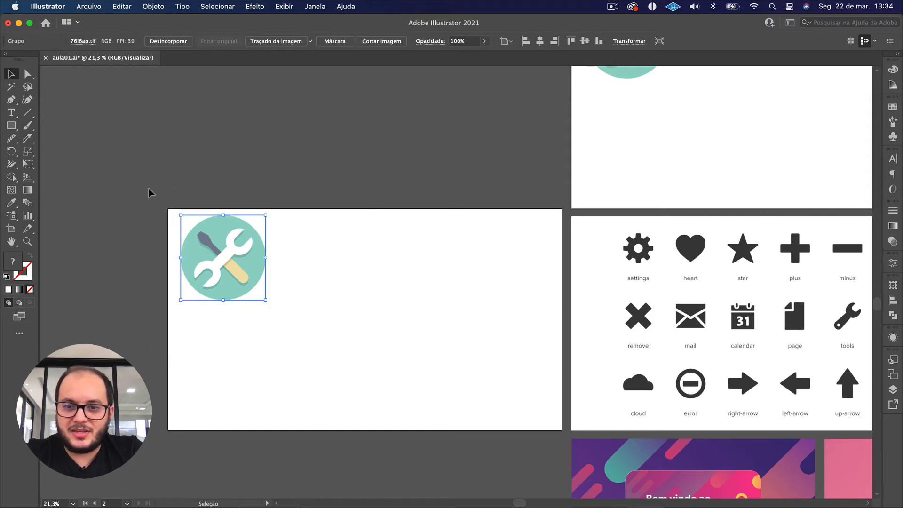
{"action": "key", "text": "Delete"}
{"action": "scroll", "coordinate": [359, 309], "scroll_direction": "up", "scroll_amount": 2}
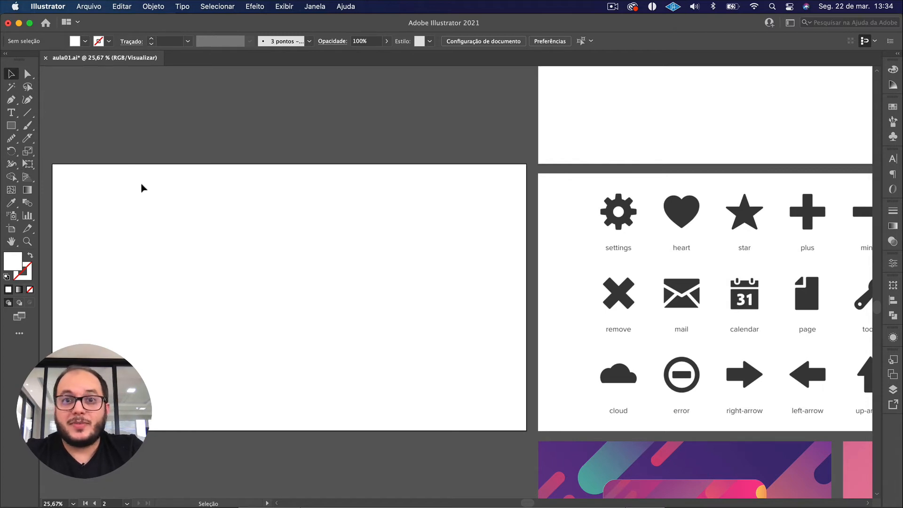
Create a 300 × 300 px square with the Rectangle tool on the empty artboard.
{"action": "left_click", "coordinate": [13, 131]}
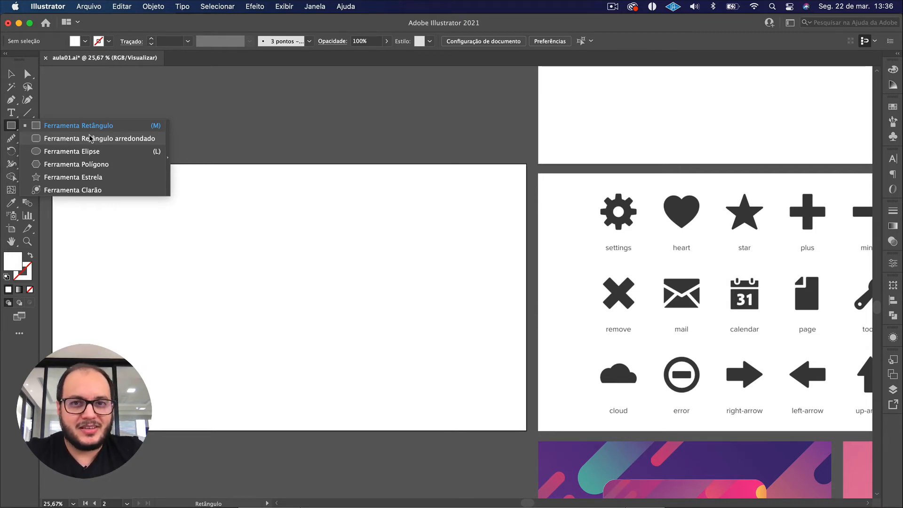
{"action": "left_click", "coordinate": [85, 125]}
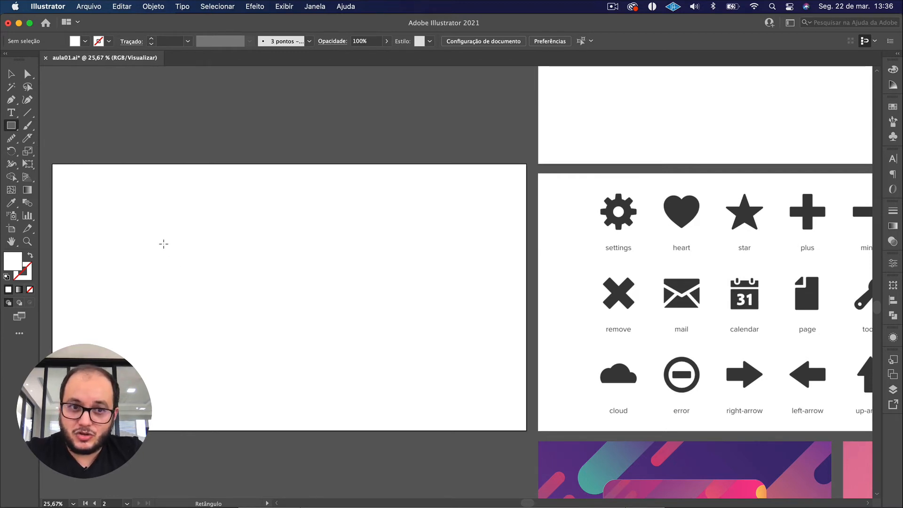
{"action": "left_click", "coordinate": [164, 243]}
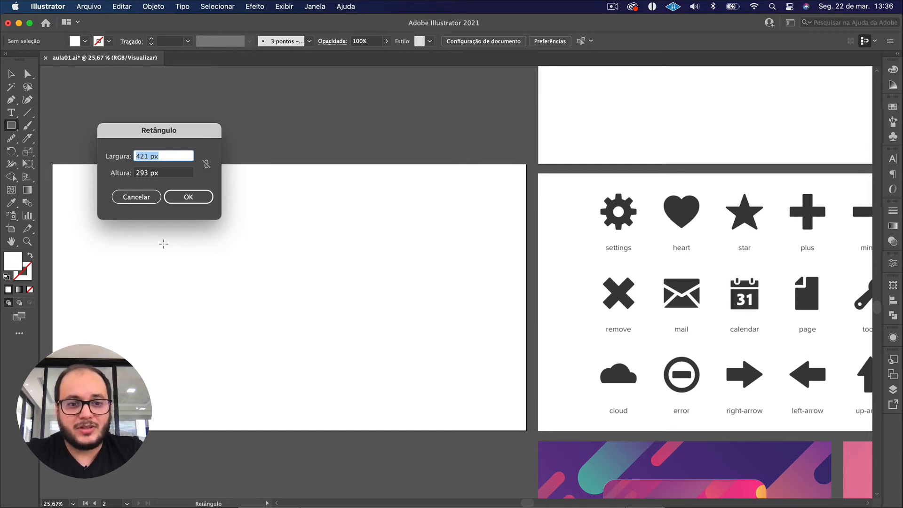
{"action": "type", "text": "300"}
{"action": "key", "text": "Tab"}
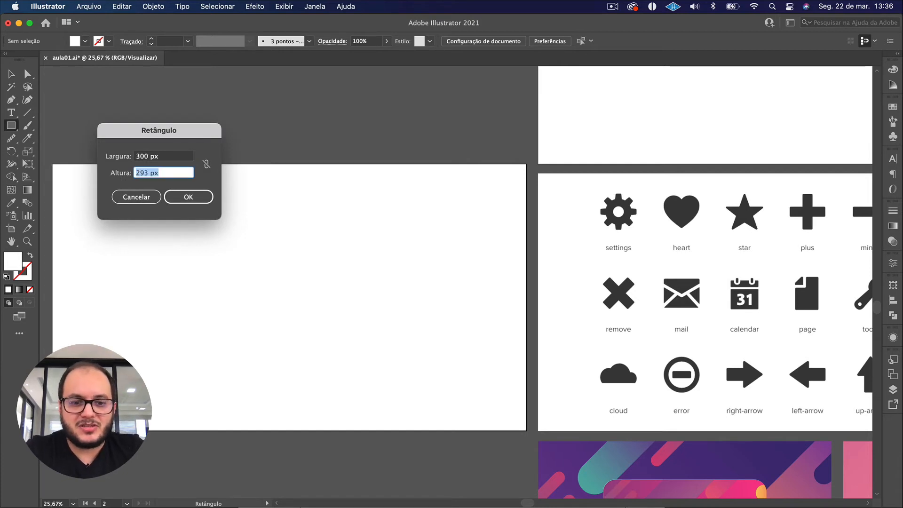
{"action": "type", "text": "300"}
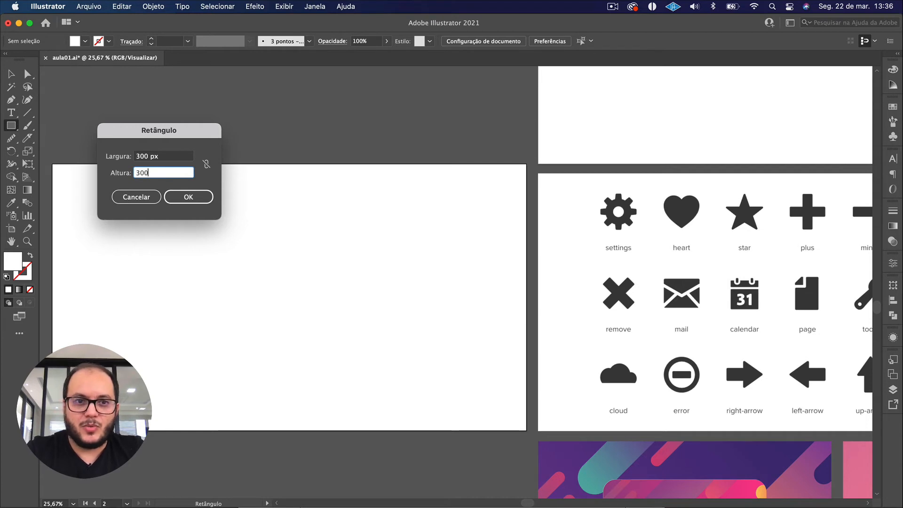
{"action": "key", "text": "Return"}
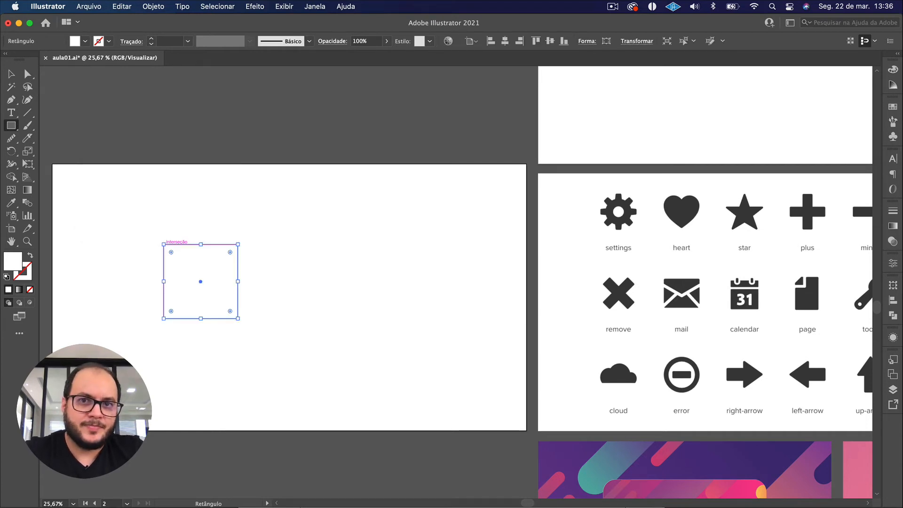
{"action": "key", "text": "v"}
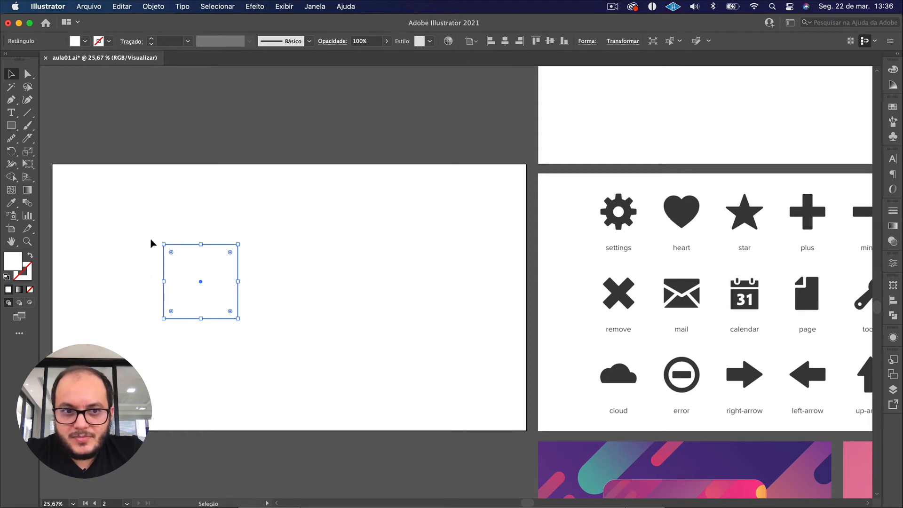
Give the square a turquoise stroke with colour #24d1bc and deselect it.
{"action": "left_click", "coordinate": [280, 355]}
{"action": "left_click_drag", "start_coordinate": [312, 372], "coordinate": [111, 214]}
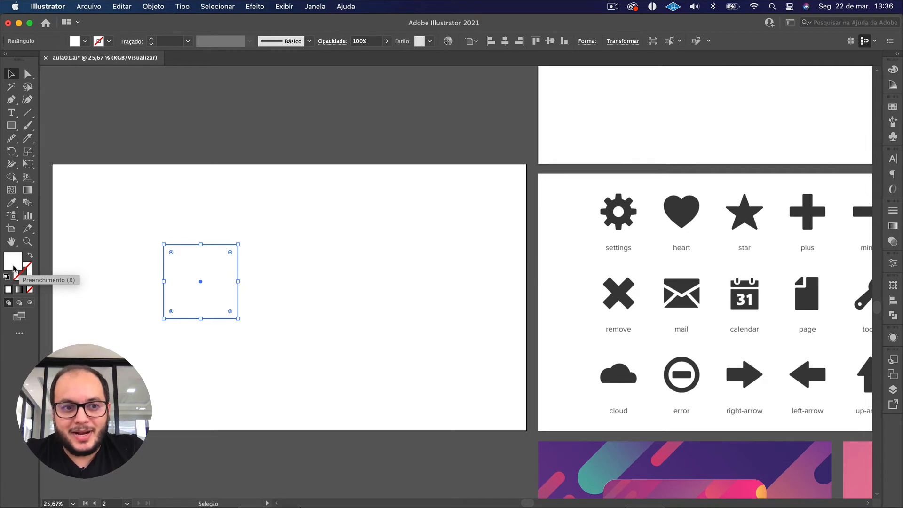
{"action": "left_click", "coordinate": [117, 284]}
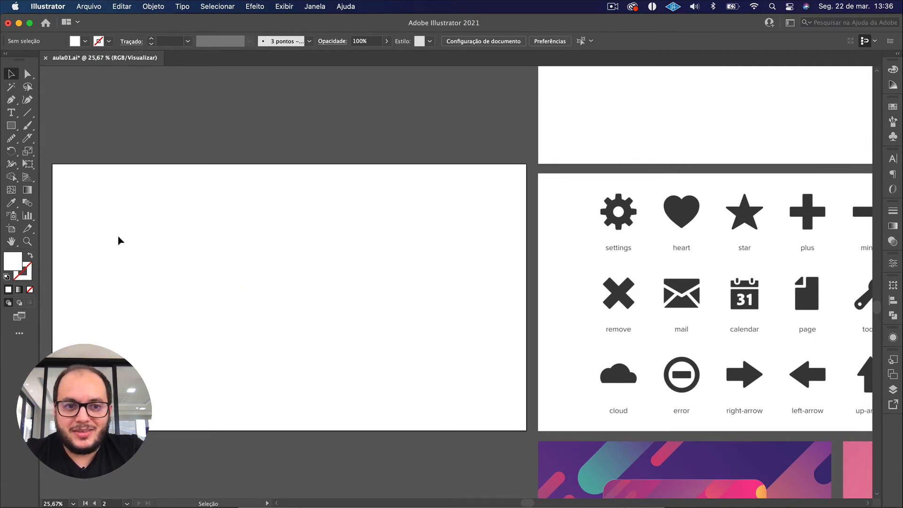
{"action": "left_click_drag", "start_coordinate": [119, 240], "coordinate": [249, 321]}
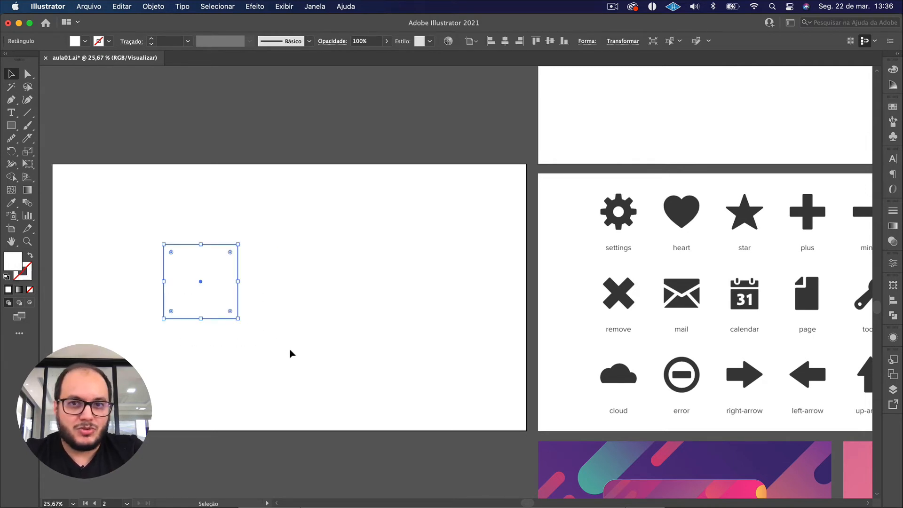
{"action": "left_click", "coordinate": [28, 271]}
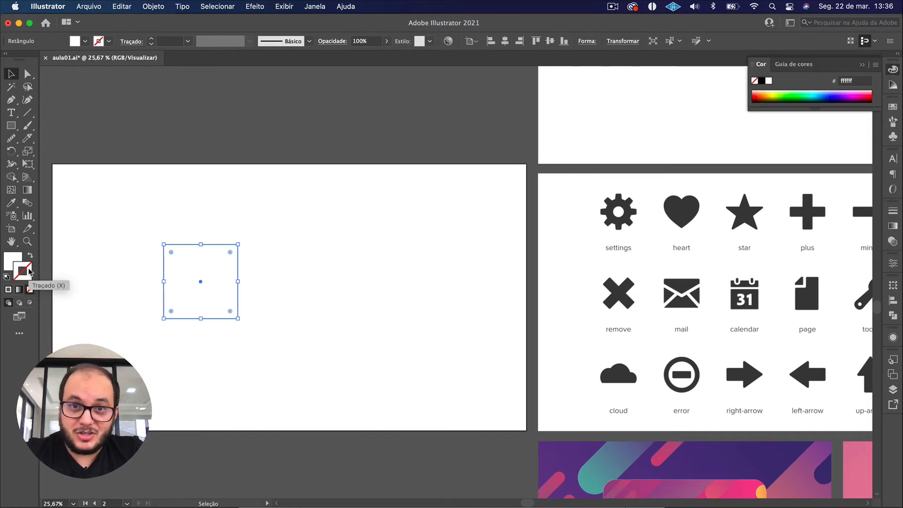
{"action": "double_click", "coordinate": [28, 271]}
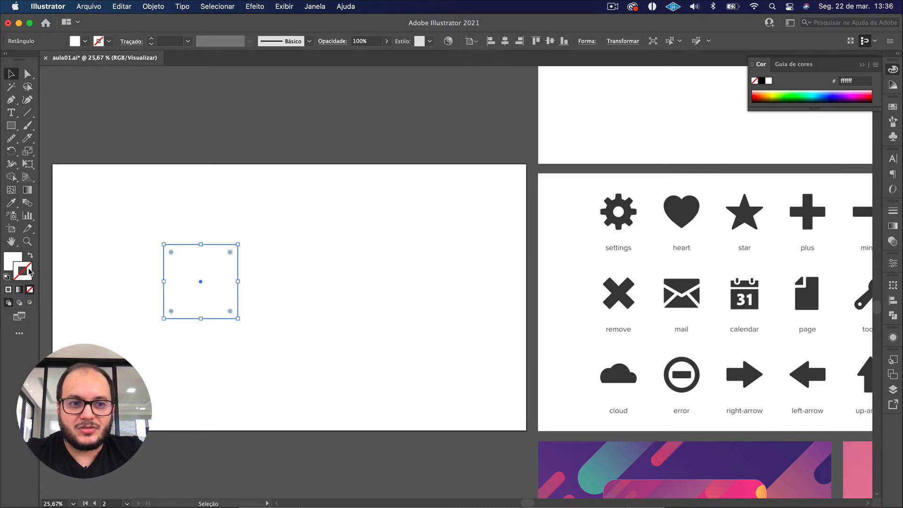
{"action": "type", "text": "24d1bc"}
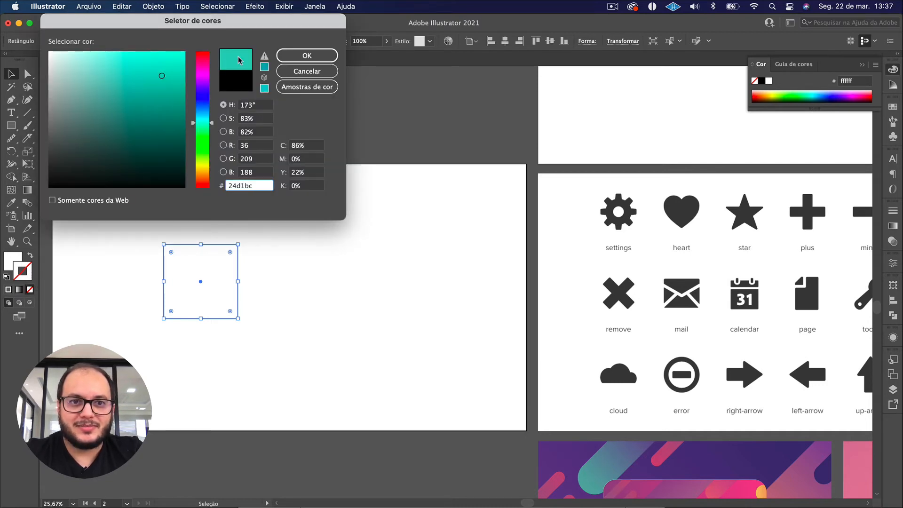
{"action": "left_click", "coordinate": [296, 56]}
{"action": "left_click", "coordinate": [320, 329]}
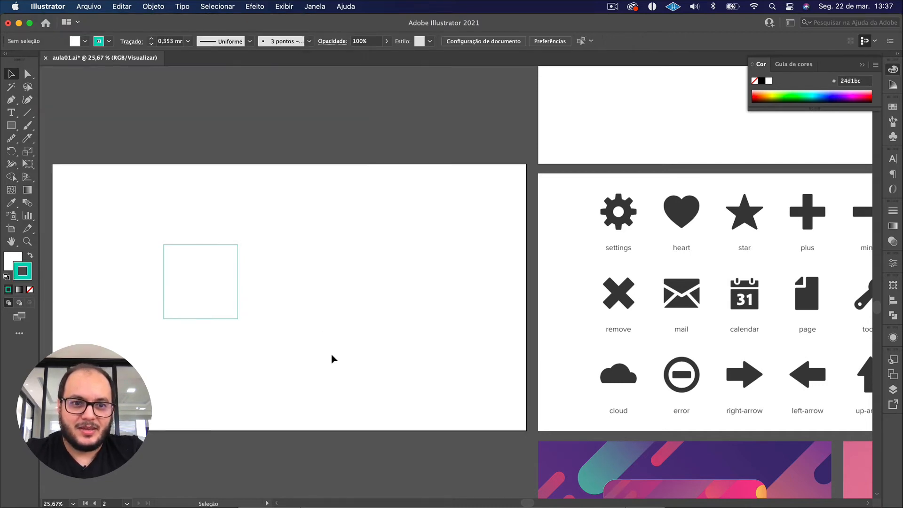
Try setting the fill colour to #456864 while the turquoise-outlined square is deselected.
{"action": "left_click_drag", "start_coordinate": [139, 228], "coordinate": [294, 354]}
{"action": "scroll", "coordinate": [295, 355], "scroll_direction": "up", "scroll_amount": 4}
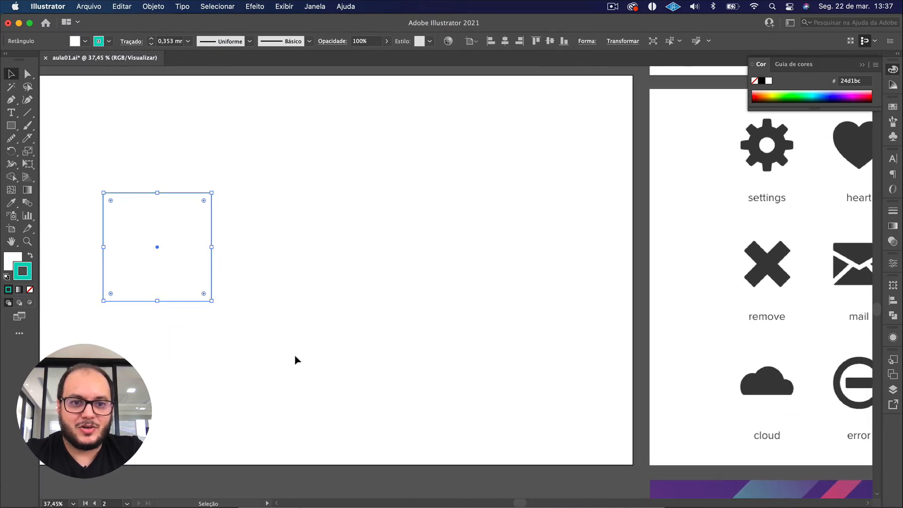
{"action": "left_click", "coordinate": [294, 355]}
{"action": "scroll", "coordinate": [295, 355], "scroll_direction": "left", "scroll_amount": 5}
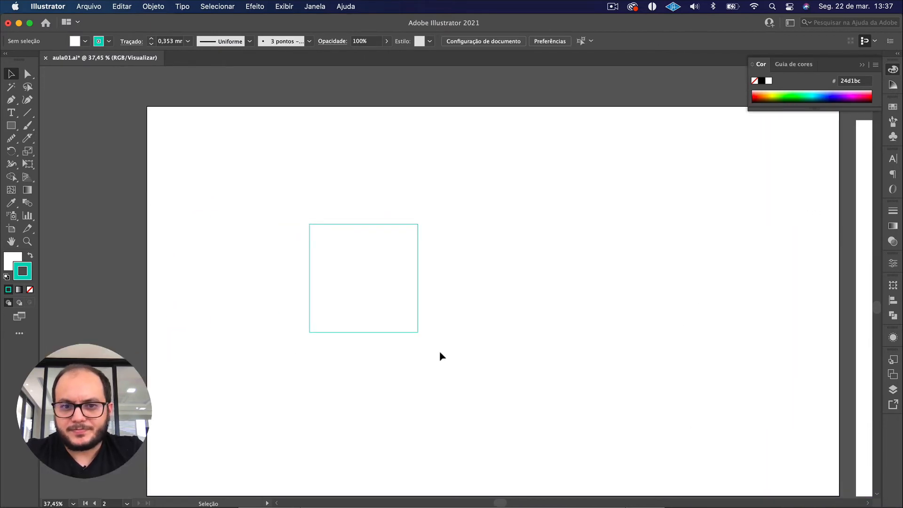
{"action": "left_click_drag", "start_coordinate": [454, 354], "coordinate": [258, 187]}
{"action": "left_click", "coordinate": [258, 187]}
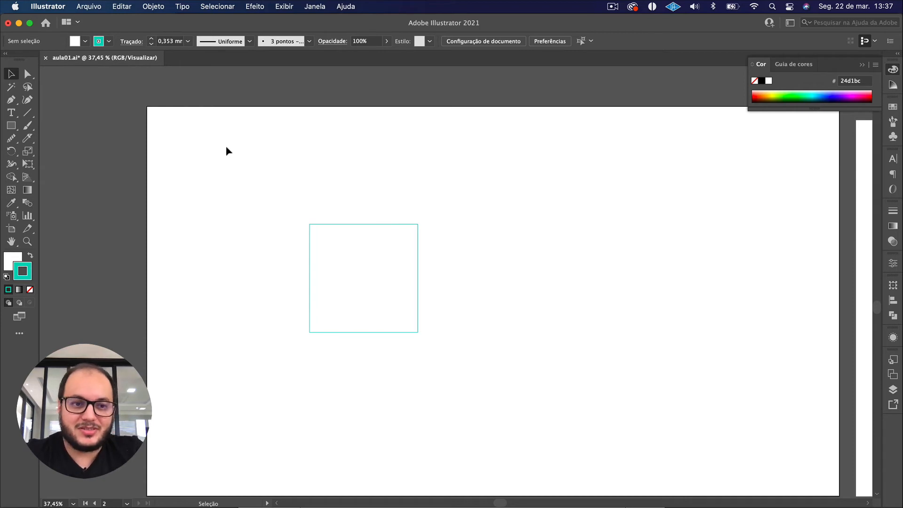
{"action": "double_click", "coordinate": [13, 259]}
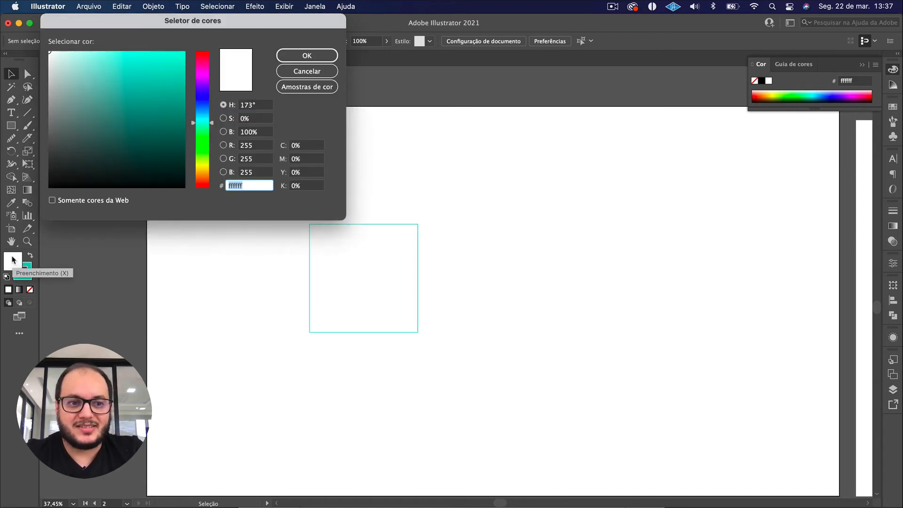
{"action": "type", "text": "456864"}
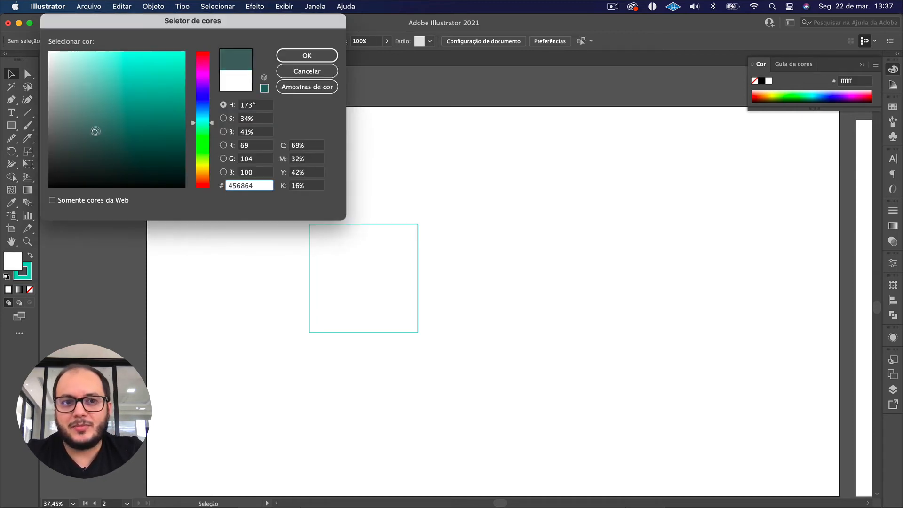
{"action": "left_click", "coordinate": [300, 55]}
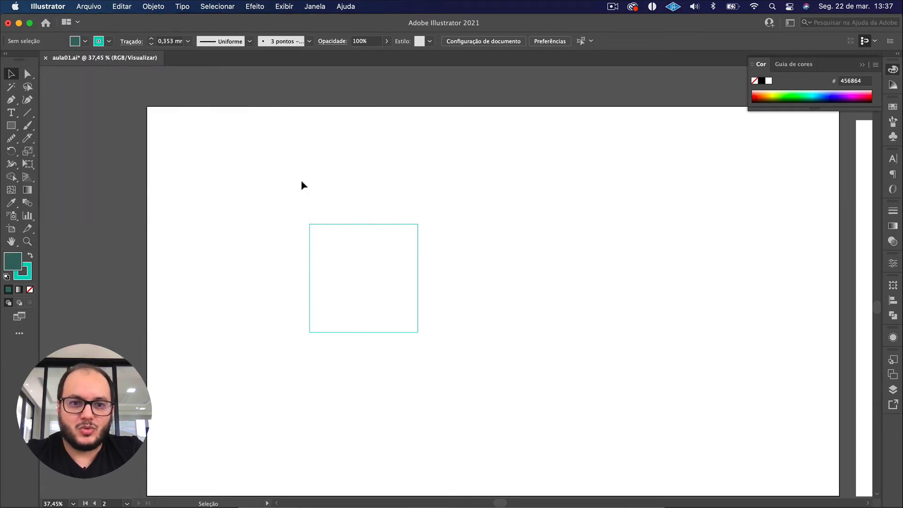
Select the square and fill it with dark green #2a4c48.
{"action": "left_click_drag", "start_coordinate": [268, 183], "coordinate": [422, 324]}
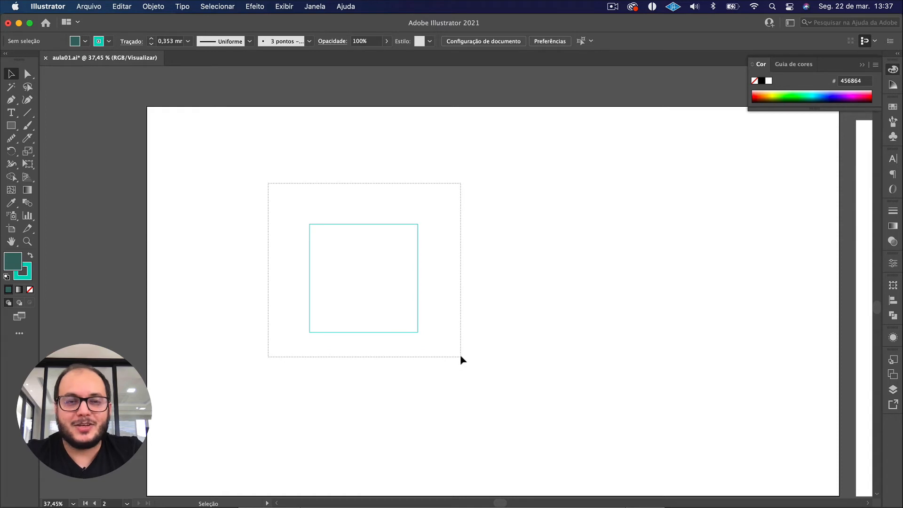
{"action": "left_click_drag", "start_coordinate": [460, 357], "coordinate": [460, 357]}
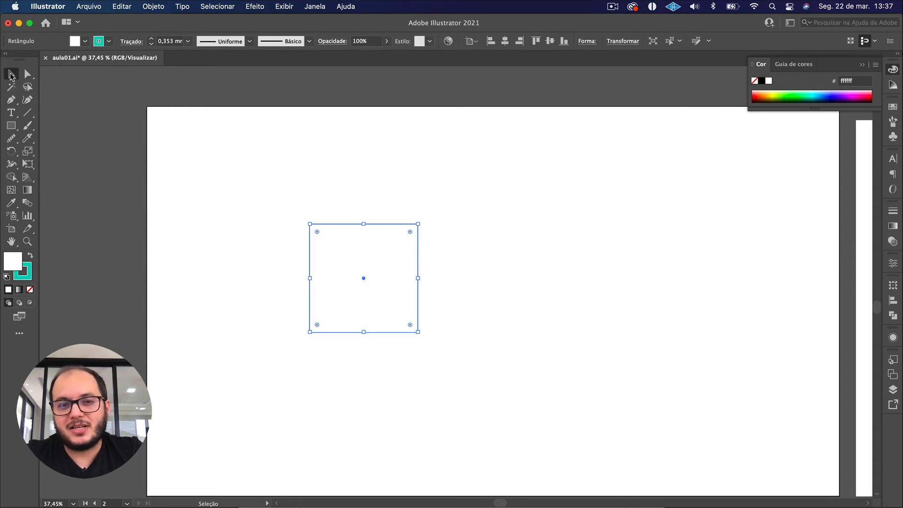
{"action": "left_click_drag", "start_coordinate": [213, 165], "coordinate": [464, 389]}
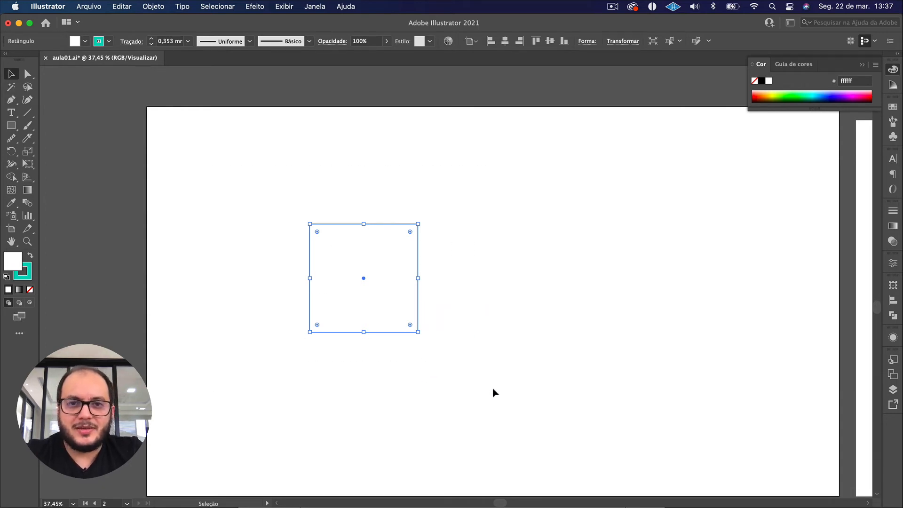
{"action": "double_click", "coordinate": [14, 261]}
{"action": "left_click", "coordinate": [109, 147]}
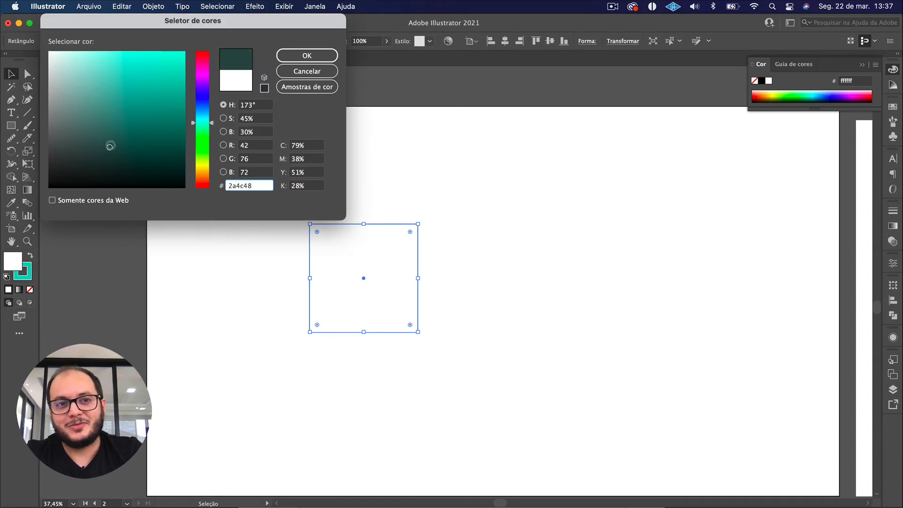
{"action": "left_click", "coordinate": [299, 59]}
{"action": "left_click", "coordinate": [241, 245]}
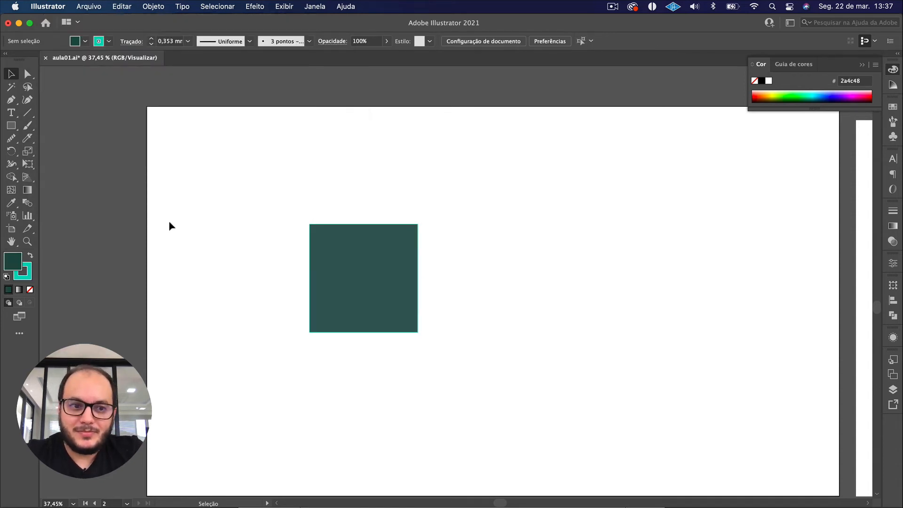
Increase the green square's turquoise stroke weight to 9 mm.
{"action": "left_click", "coordinate": [28, 274]}
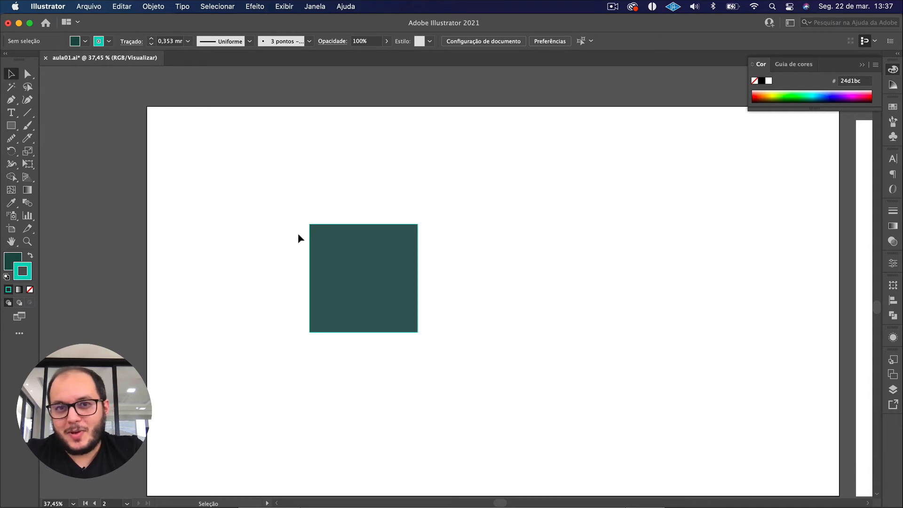
{"action": "scroll", "coordinate": [299, 234], "scroll_direction": "up", "scroll_amount": 5}
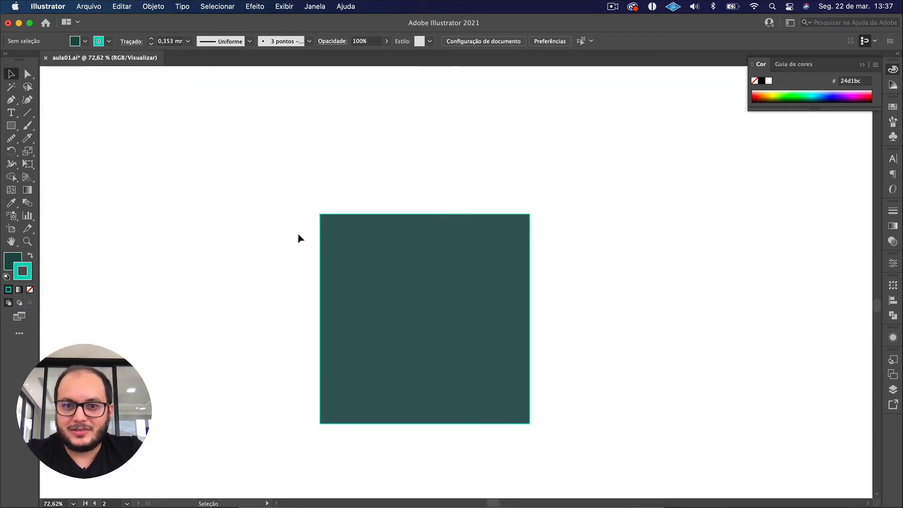
{"action": "scroll", "coordinate": [297, 233], "scroll_direction": "right", "scroll_amount": 2}
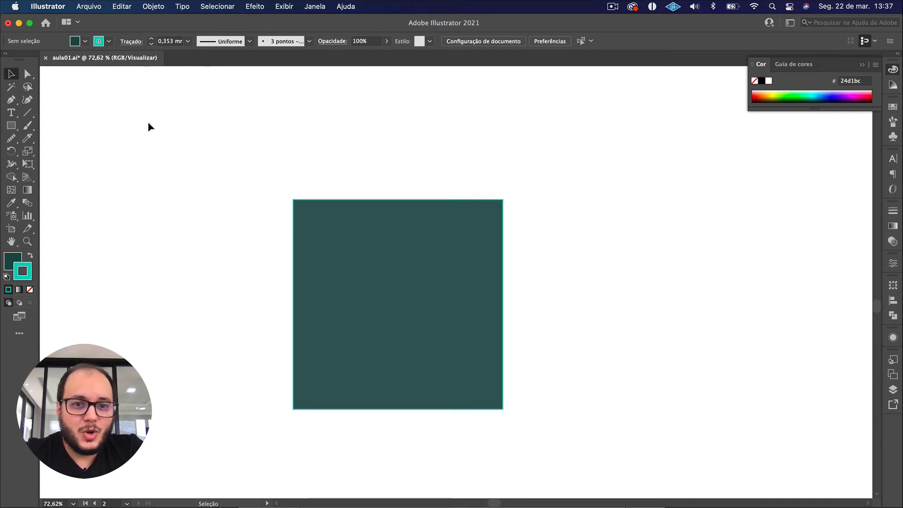
{"action": "left_click_drag", "start_coordinate": [148, 123], "coordinate": [640, 427]}
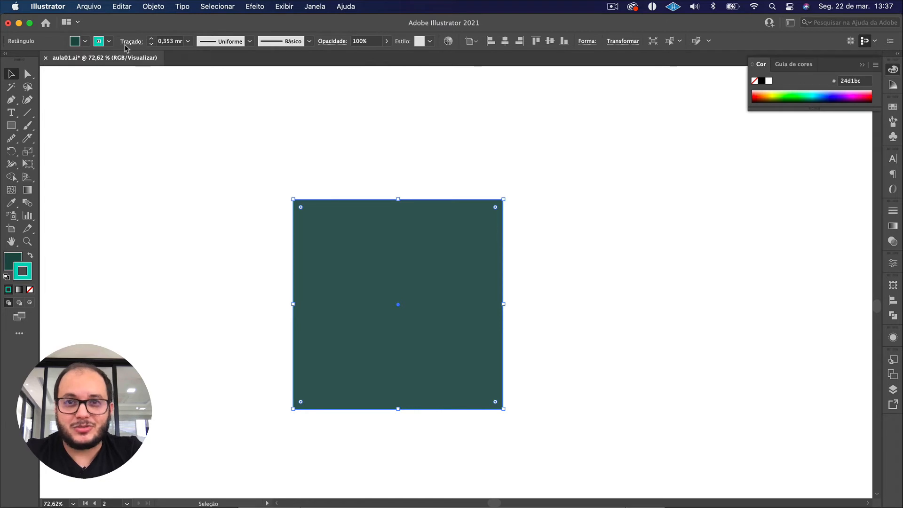
{"action": "left_click", "coordinate": [151, 40]}
{"action": "left_click", "coordinate": [151, 40]}
{"action": "left_click", "coordinate": [152, 40]}
{"action": "left_click", "coordinate": [152, 40]}
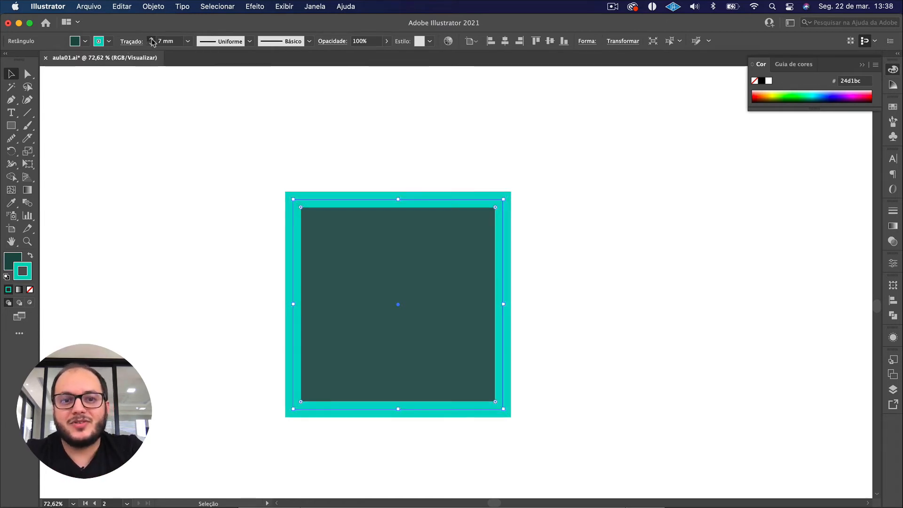
{"action": "left_click", "coordinate": [151, 40]}
{"action": "left_click", "coordinate": [152, 40]}
{"action": "left_click", "coordinate": [177, 122]}
Reselect the square and set its stroke cap to round.
{"action": "mouse_move", "coordinate": [185, 132]}
{"action": "left_mouse_down"}
{"action": "mouse_move", "coordinate": [457, 271]}
{"action": "mouse_move", "coordinate": [534, 413]}
{"action": "mouse_move", "coordinate": [550, 424]}
{"action": "left_mouse_up"}
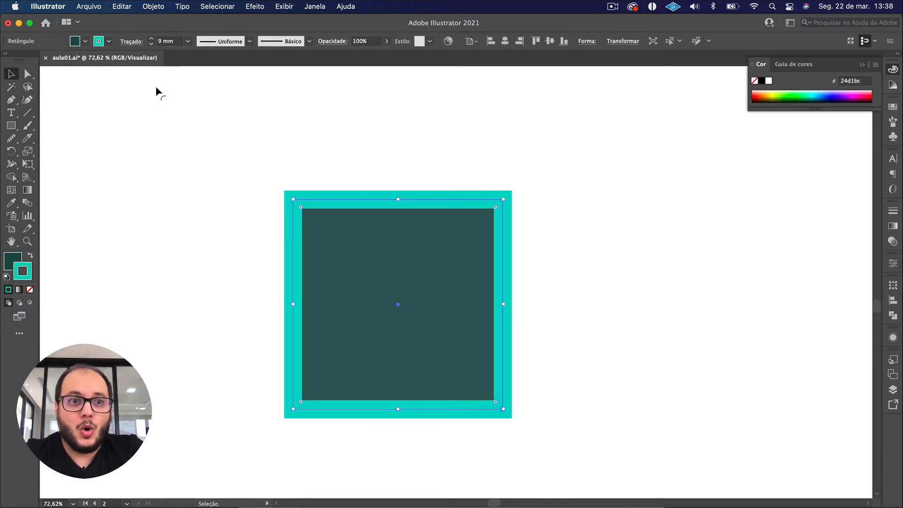
{"action": "left_click", "coordinate": [135, 43]}
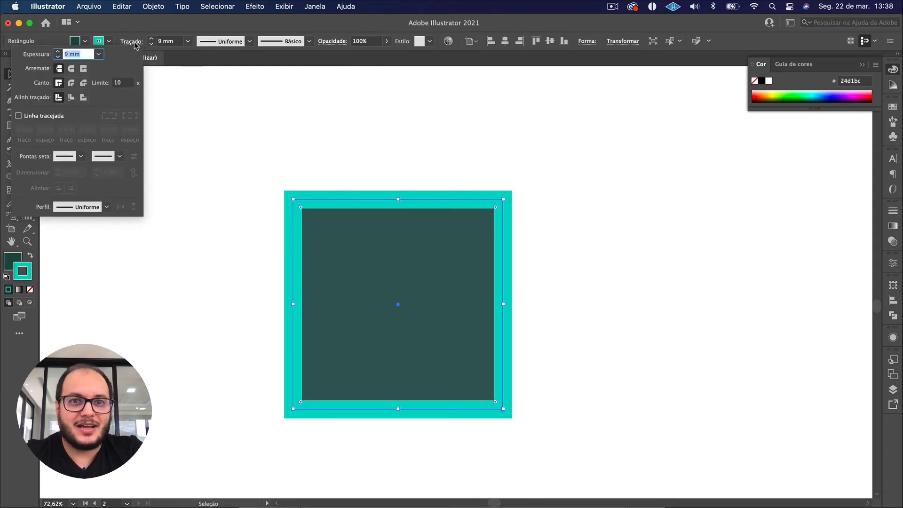
{"action": "left_click", "coordinate": [71, 69]}
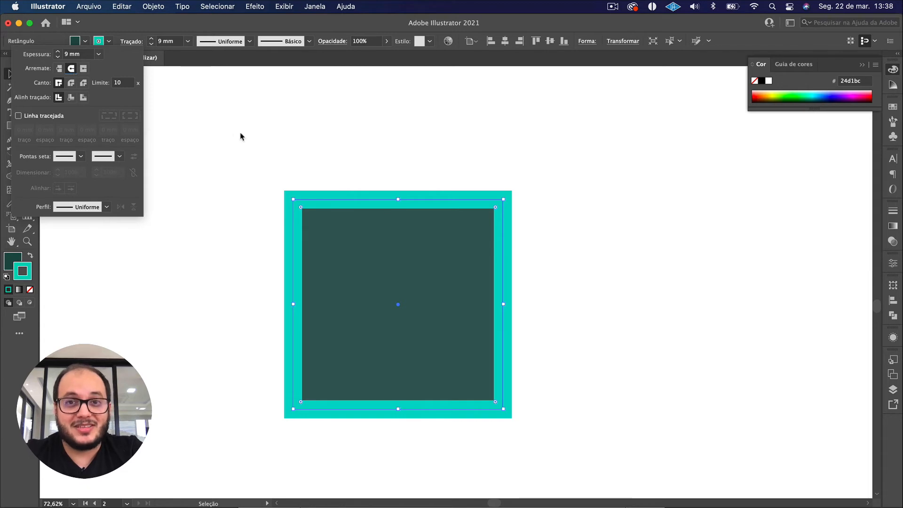
Give the square's turquoise stroke round corner joins.
{"action": "left_click", "coordinate": [71, 83]}
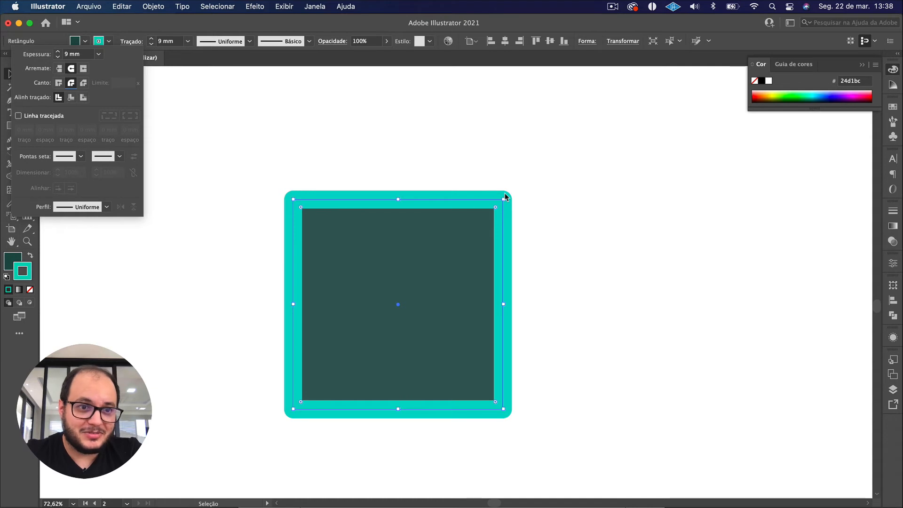
{"action": "left_click", "coordinate": [302, 206]}
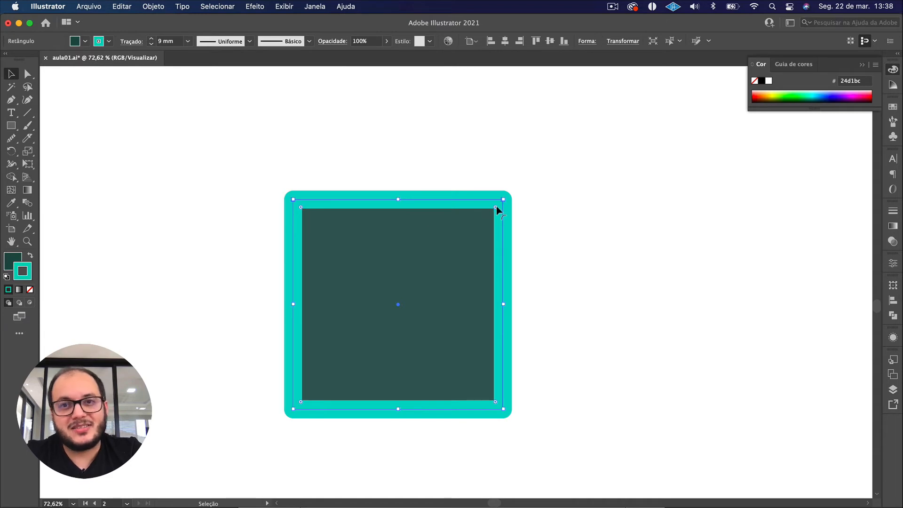
Make the square's turquoise stroke a dashed line with a dash length of 20 mm.
{"action": "left_click", "coordinate": [132, 43]}
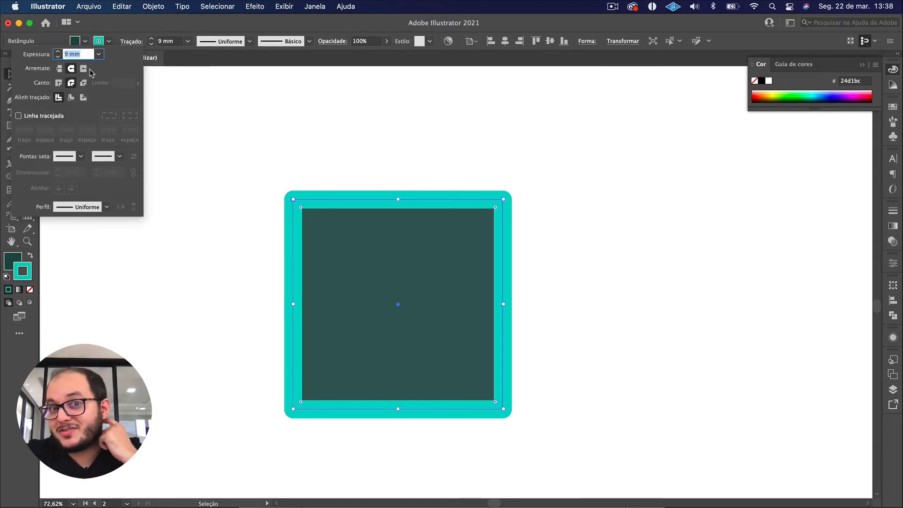
{"action": "left_click", "coordinate": [19, 116]}
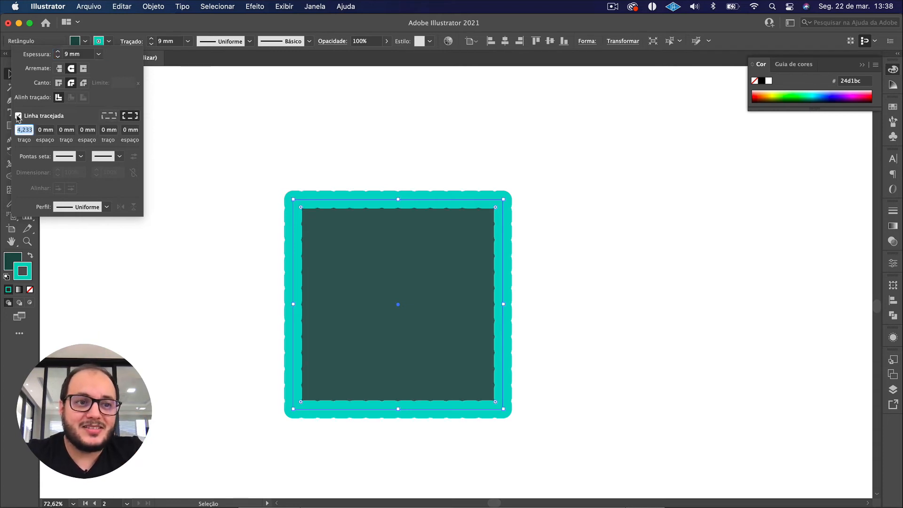
{"action": "type", "text": "1"}
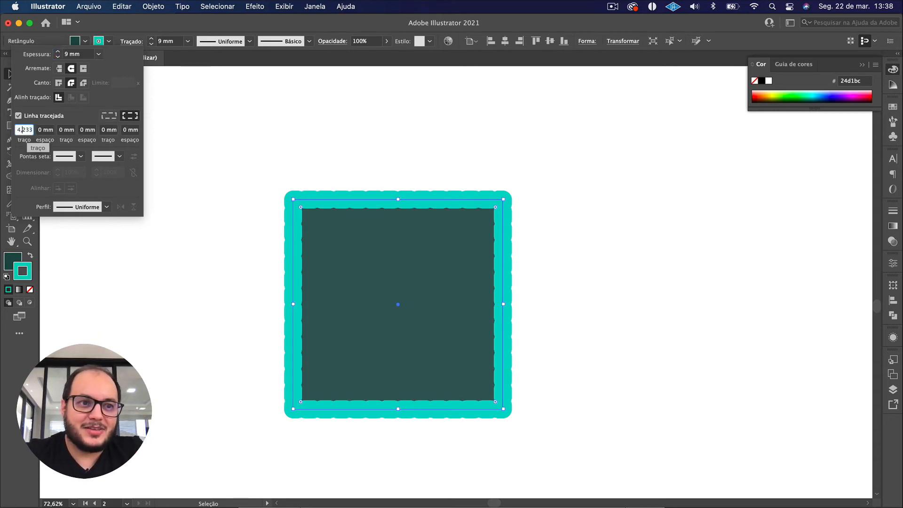
{"action": "key", "text": "Return"}
{"action": "key", "text": "Up"}
{"action": "key", "text": "Up"}
{"action": "key", "text": "Up"}
{"action": "key", "text": "Up"}
{"action": "key", "text": "Up"}
{"action": "key", "text": "Up"}
{"action": "key", "text": "Up"}
{"action": "key", "text": "Up"}
{"action": "key", "text": "Up"}
{"action": "key", "text": "Up"}
{"action": "key", "text": "Up"}
{"action": "key", "text": "Up"}
{"action": "key", "text": "Up"}
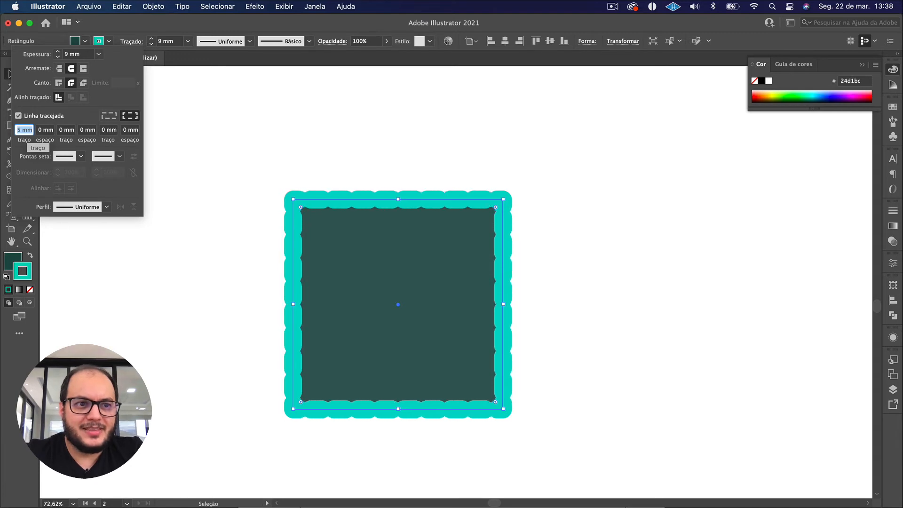
{"action": "key", "text": "Up"}
{"action": "key", "text": "Up"}
{"action": "key", "text": "Up"}
{"action": "key", "text": "Up"}
{"action": "key", "text": "Up"}
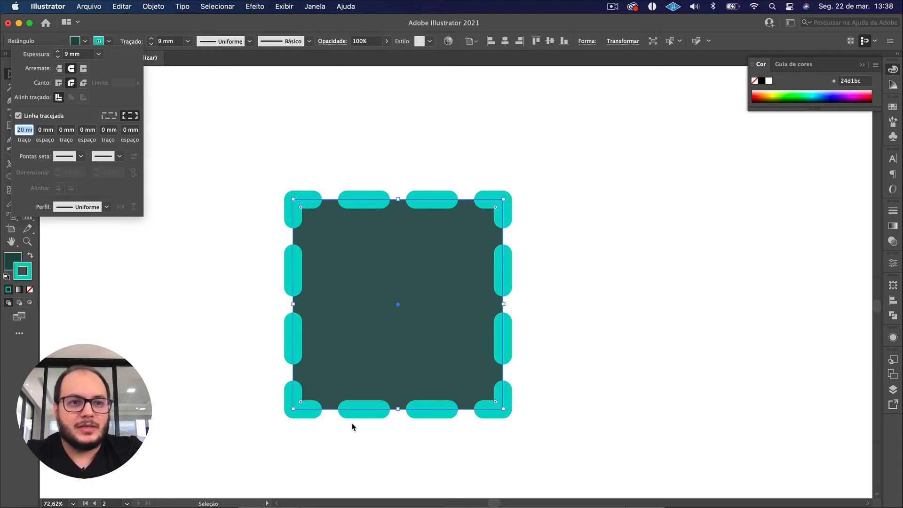
{"action": "left_click", "coordinate": [199, 202]}
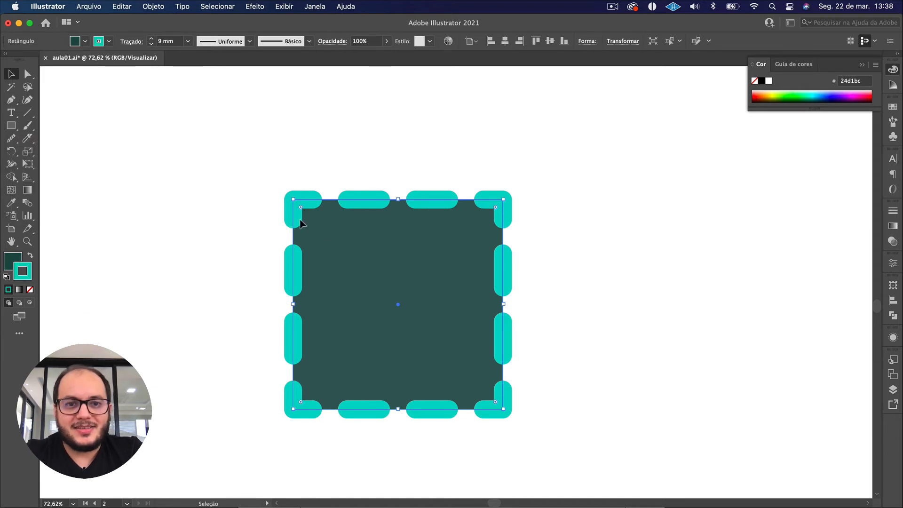
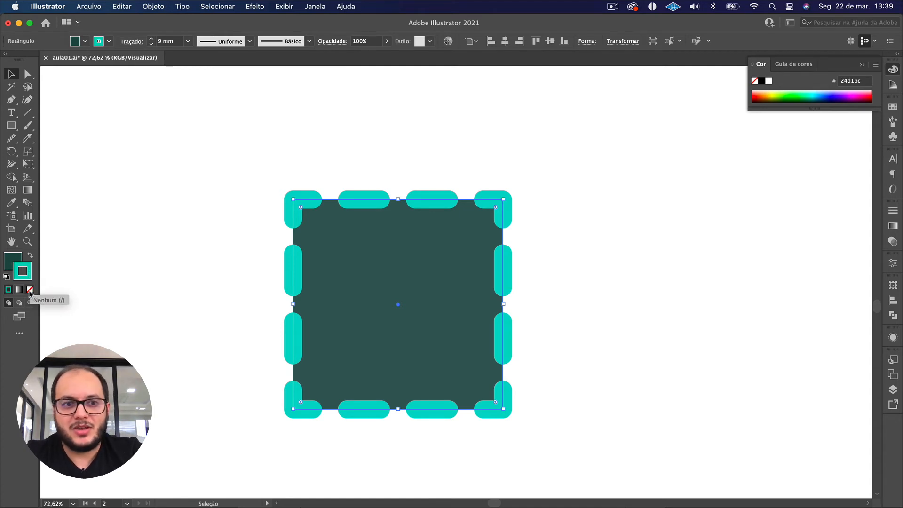
Remove the green square's dashed turquoise stroke and make the fill the active colour.
{"action": "left_click", "coordinate": [30, 290]}
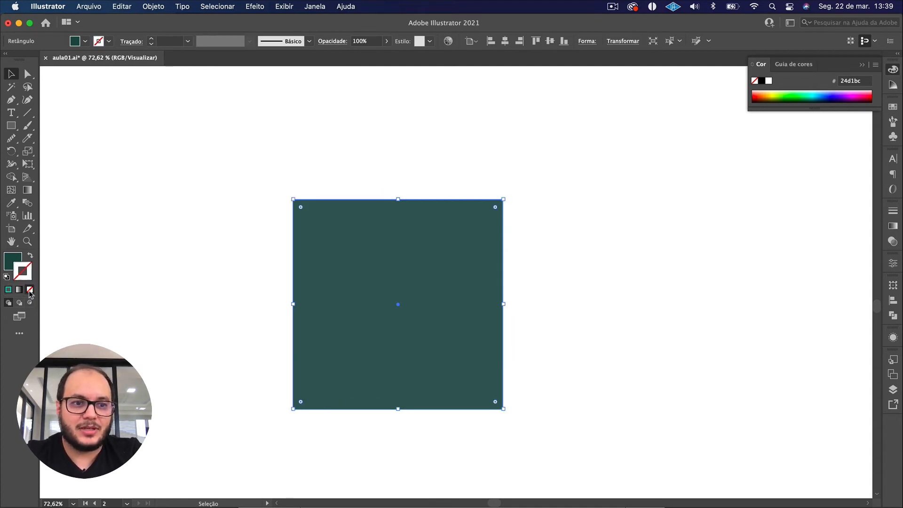
{"action": "left_click", "coordinate": [84, 280]}
{"action": "key", "text": "x"}
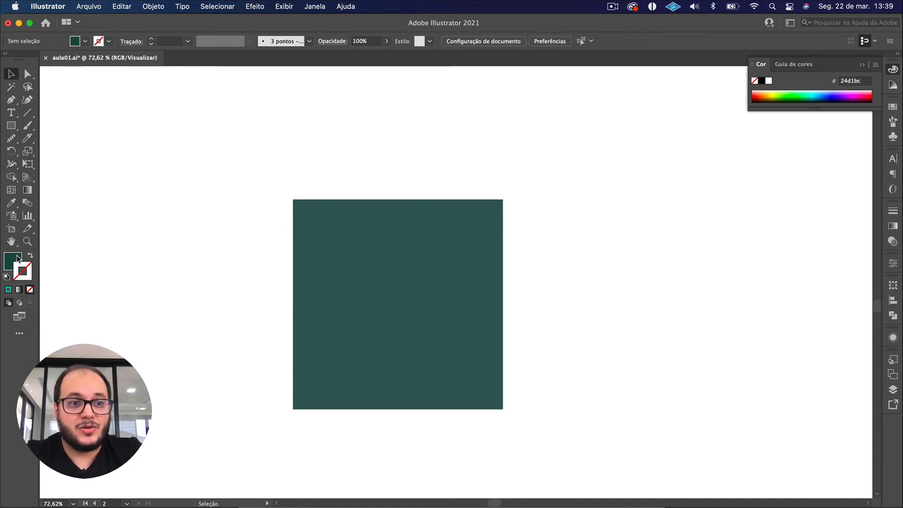
Swap the square's fill and stroke so that the dark green becomes its outline colour.
{"action": "left_click", "coordinate": [384, 271]}
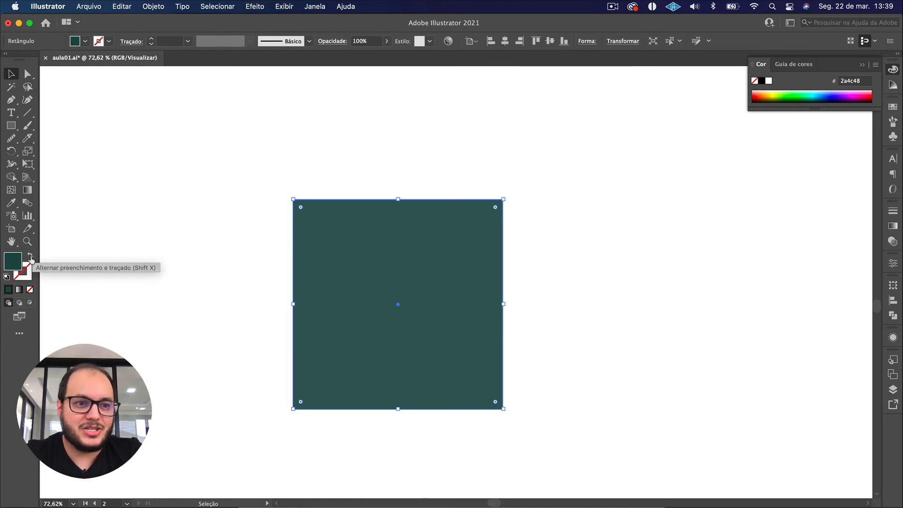
{"action": "left_click", "coordinate": [30, 257]}
{"action": "left_click", "coordinate": [193, 324]}
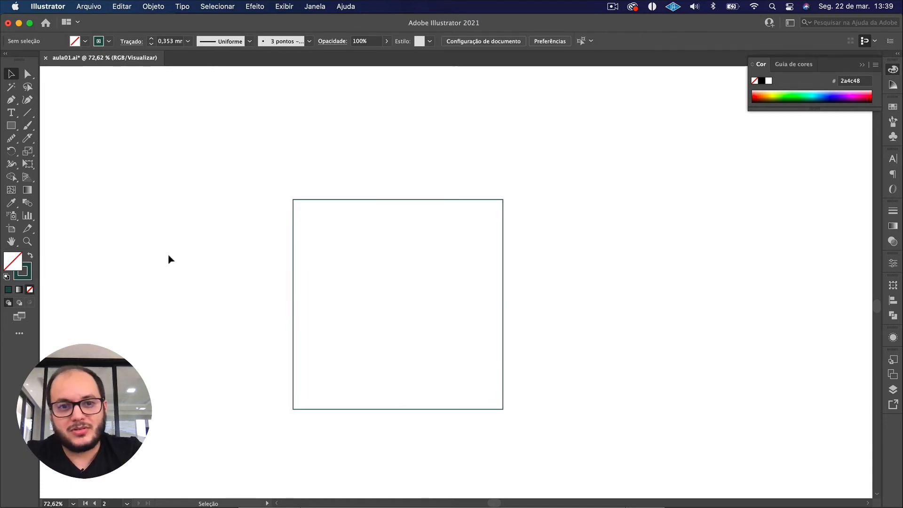
Reselect the outlined square and swap its stroke colour back to the fill.
{"action": "left_click_drag", "start_coordinate": [166, 128], "coordinate": [533, 424]}
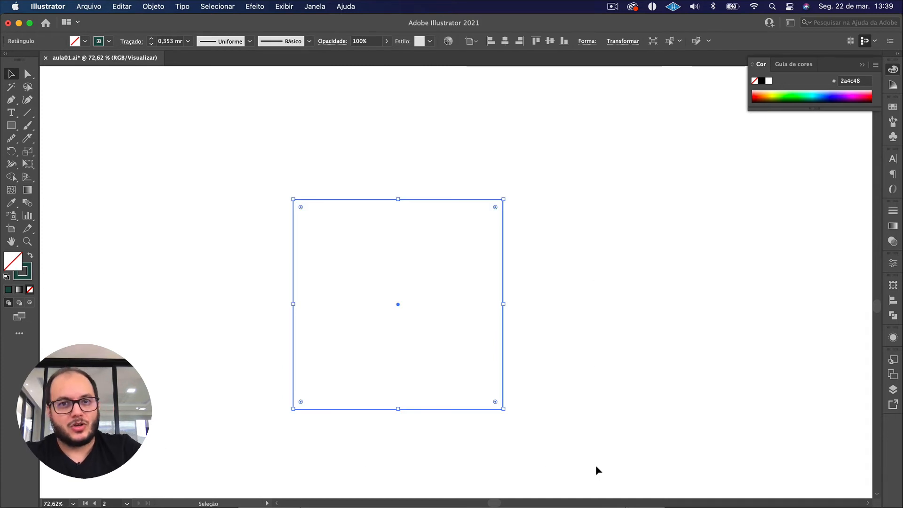
{"action": "left_click", "coordinate": [556, 461]}
{"action": "mouse_move", "coordinate": [555, 458]}
{"action": "left_mouse_down"}
{"action": "mouse_move", "coordinate": [218, 139]}
{"action": "mouse_move", "coordinate": [560, 419]}
{"action": "left_mouse_up"}
{"action": "left_click", "coordinate": [217, 138]}
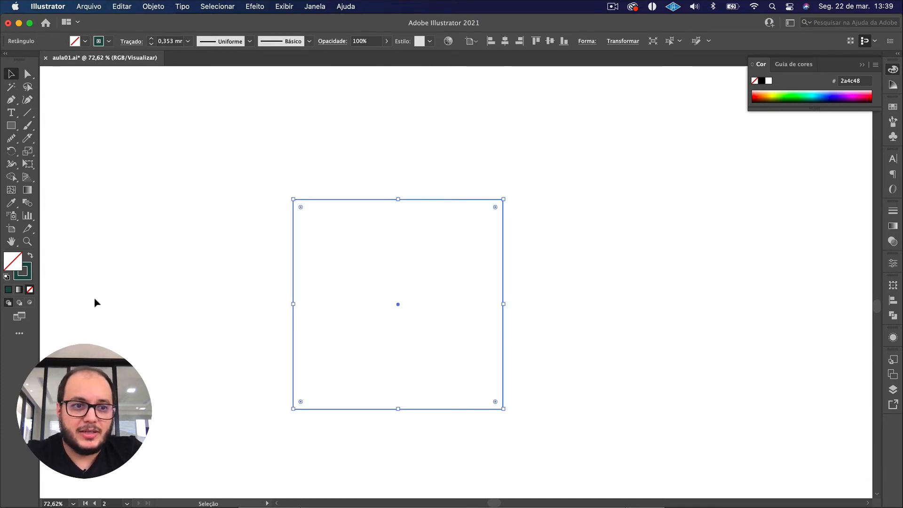
{"action": "left_click", "coordinate": [30, 257]}
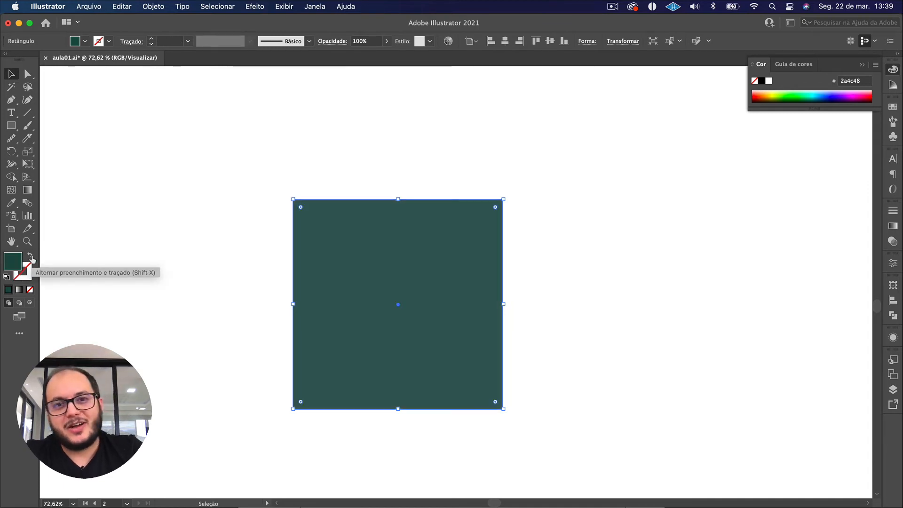
{"action": "left_click", "coordinate": [137, 337]}
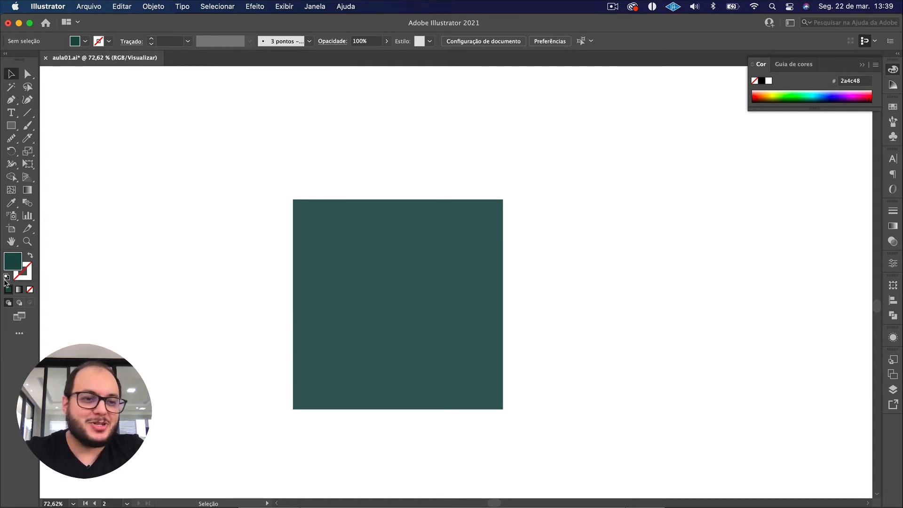
Move the green square towards the left side of the artboard.
{"action": "scroll", "coordinate": [223, 201], "scroll_direction": "down", "scroll_amount": 4}
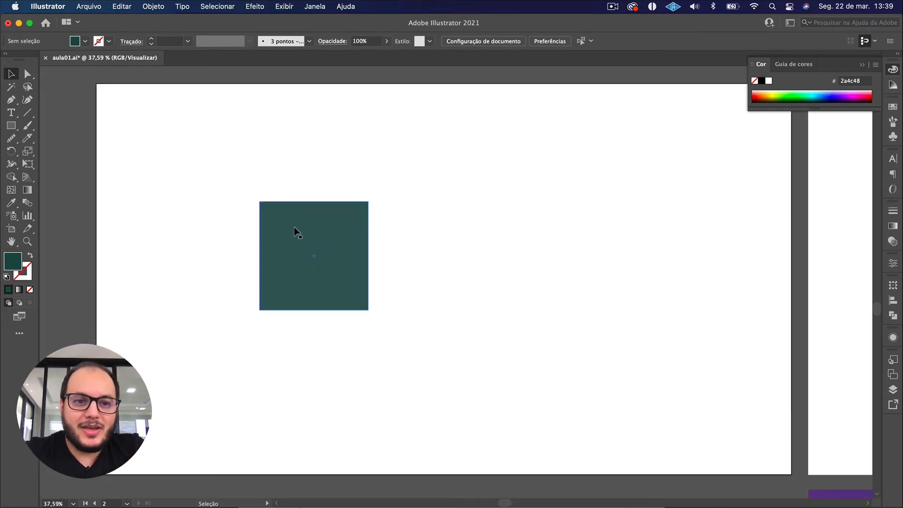
{"action": "left_click_drag", "start_coordinate": [296, 232], "coordinate": [222, 224]}
Draw a rectangle about 530 by 490 px to the right of the square, discarding a smaller trial one.
{"action": "left_click_drag", "start_coordinate": [12, 126], "coordinate": [40, 126]}
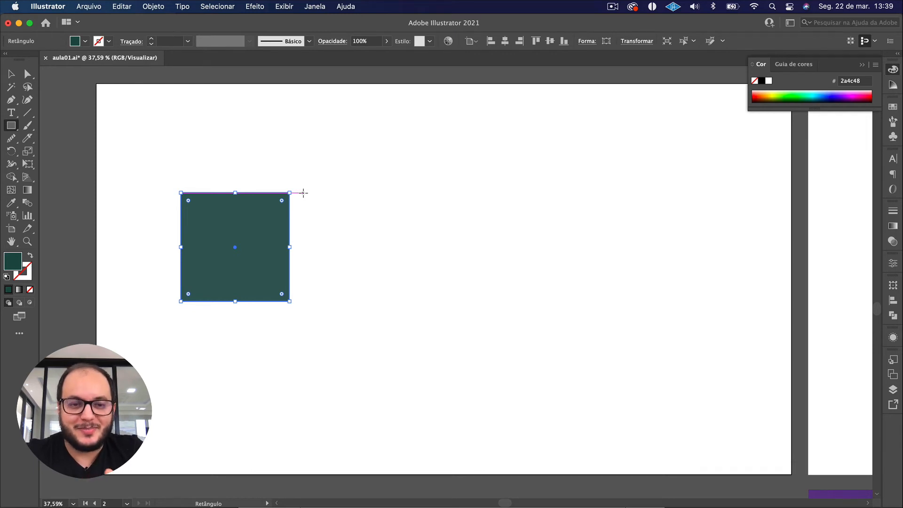
{"action": "mouse_move", "coordinate": [323, 160]}
{"action": "left_mouse_down"}
{"action": "mouse_move", "coordinate": [453, 330]}
{"action": "mouse_move", "coordinate": [455, 263]}
{"action": "mouse_move", "coordinate": [427, 262]}
{"action": "mouse_move", "coordinate": [399, 222]}
{"action": "mouse_move", "coordinate": [408, 231]}
{"action": "left_mouse_up"}
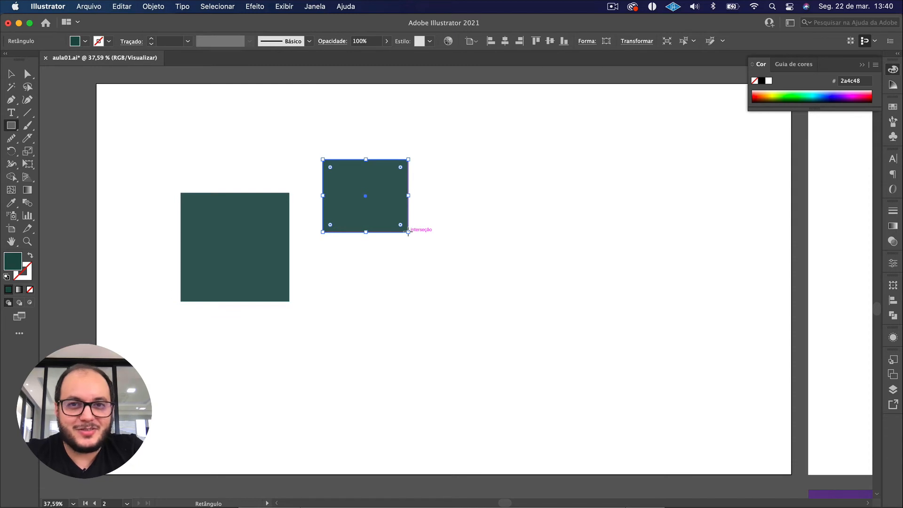
{"action": "key", "text": "Delete"}
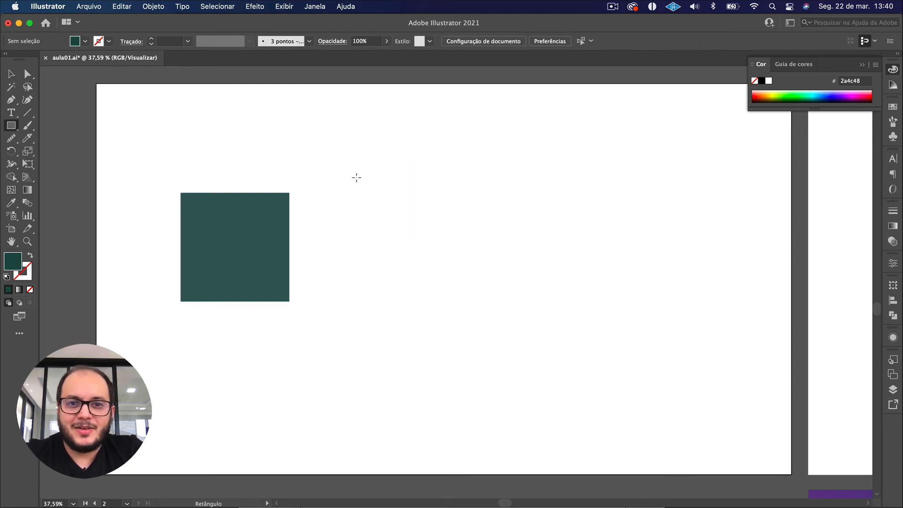
{"action": "left_click_drag", "start_coordinate": [356, 178], "coordinate": [548, 355]}
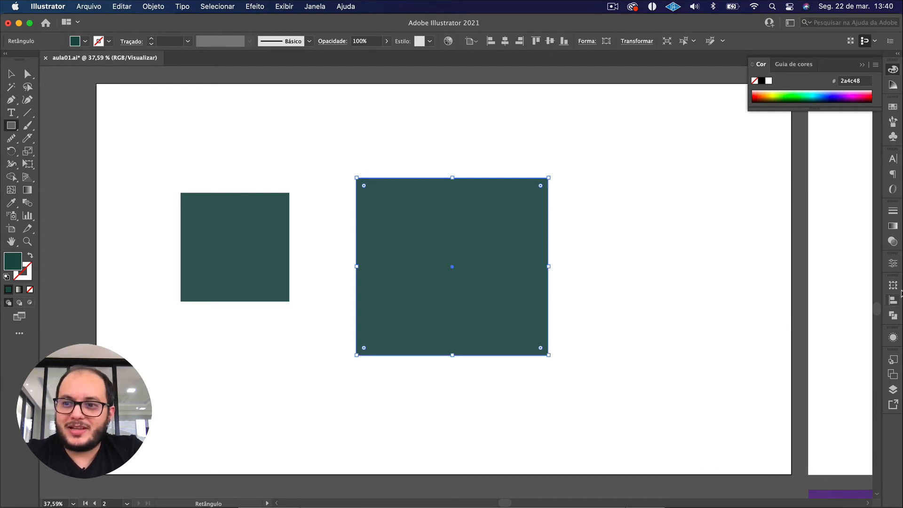
Display the new rectangle's transform properties and examine its position and size values.
{"action": "left_click", "coordinate": [892, 286]}
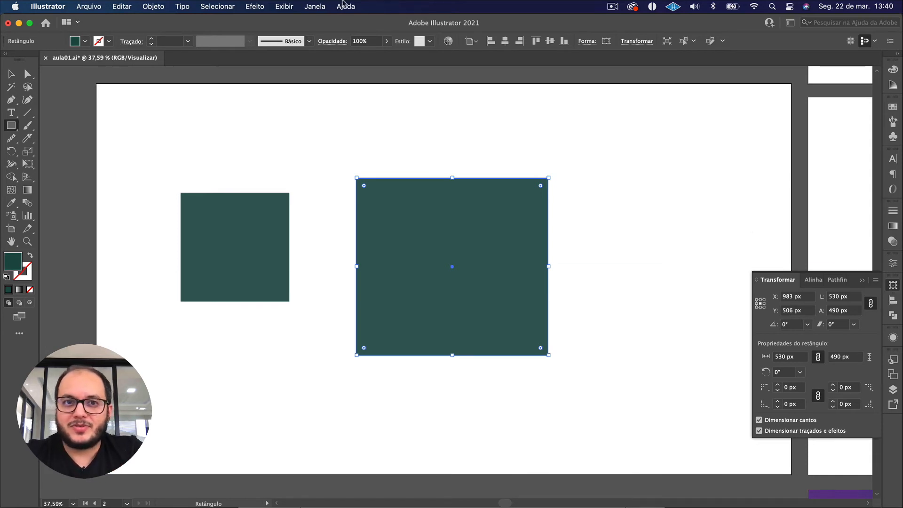
{"action": "left_click", "coordinate": [313, 7]}
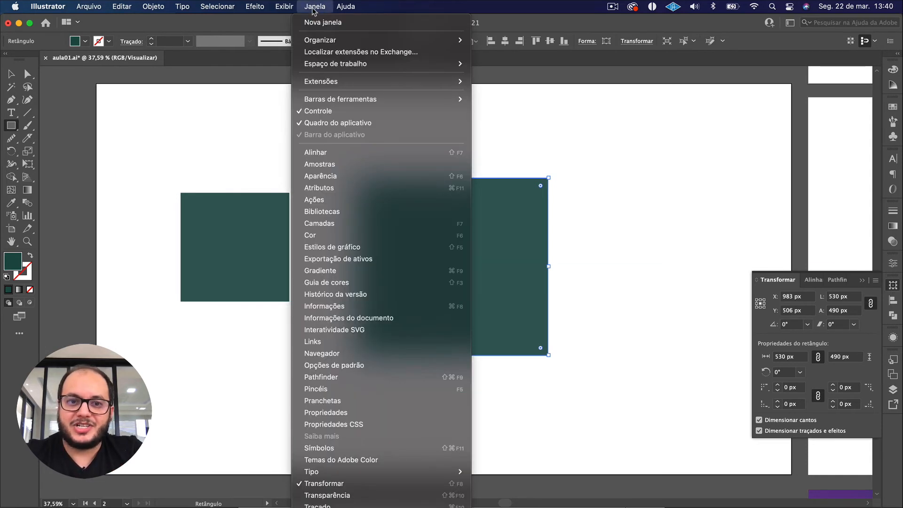
{"action": "left_click", "coordinate": [341, 484]}
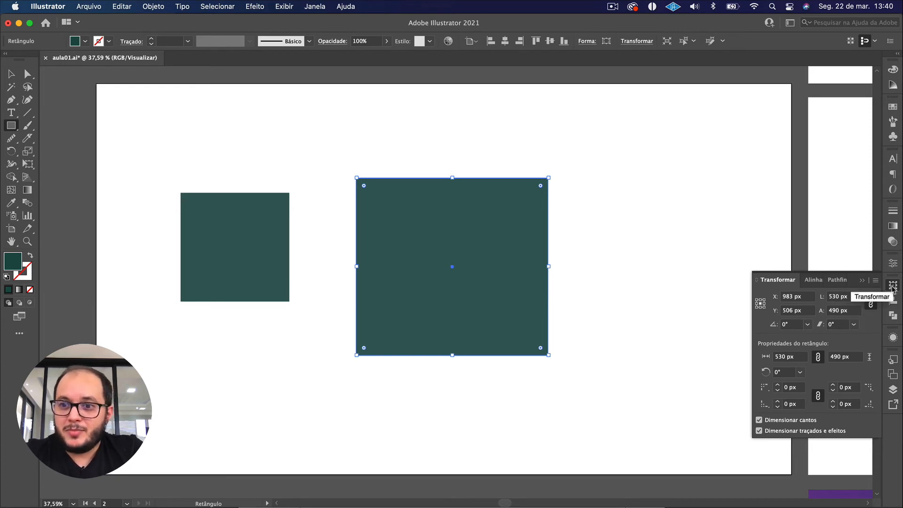
{"action": "left_click", "coordinate": [806, 301]}
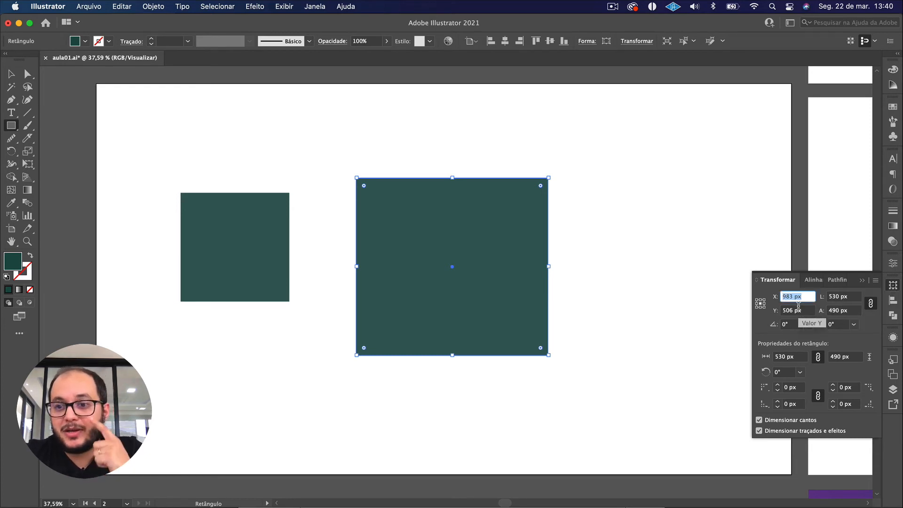
{"action": "key", "text": "Tab"}
{"action": "key", "text": "Tab"}
{"action": "key", "text": "Escape"}
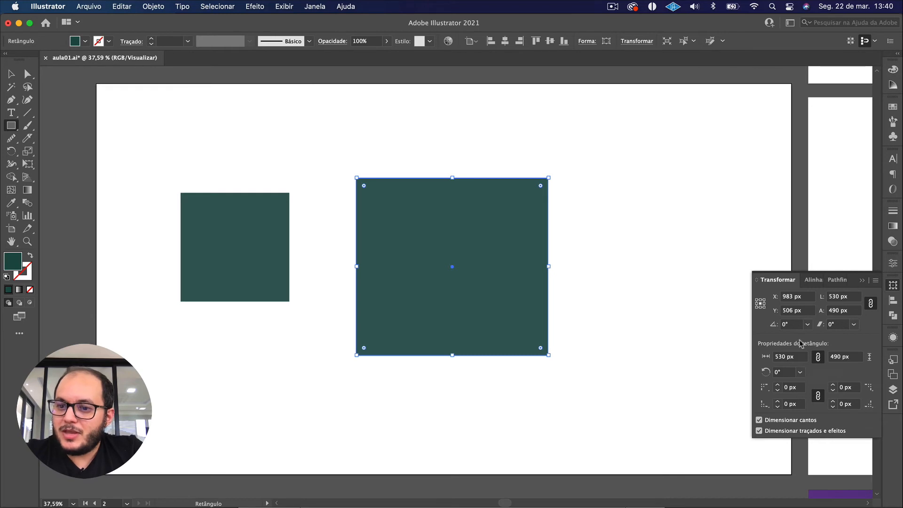
{"action": "left_click", "coordinate": [893, 284]}
{"action": "left_click", "coordinate": [893, 285]}
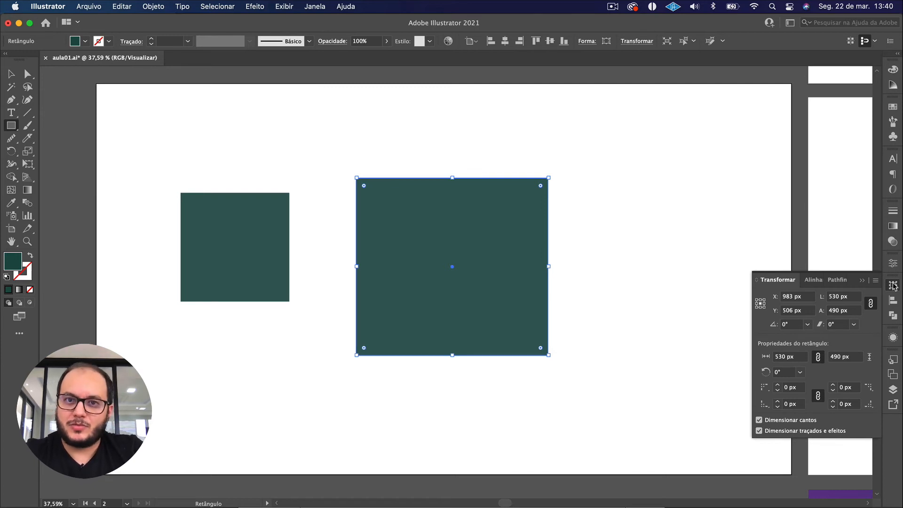
Set the rectangle's width to 200 px and its height to 200 px with proportions constrained.
{"action": "left_click", "coordinate": [856, 296]}
{"action": "left_click_drag", "start_coordinate": [856, 296], "coordinate": [787, 292]}
{"action": "type", "text": "200"}
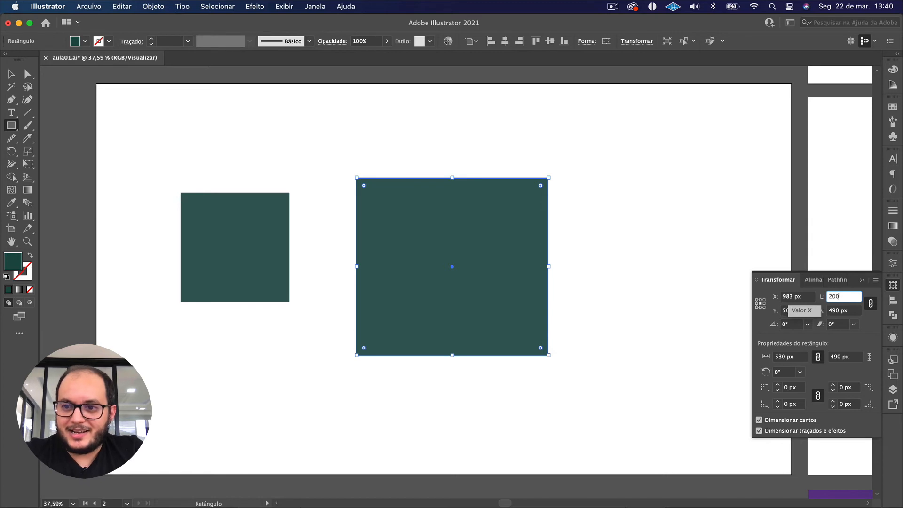
{"action": "key", "text": "Tab"}
{"action": "type", "text": "2"}
{"action": "key", "text": "Return"}
{"action": "key", "text": "v"}
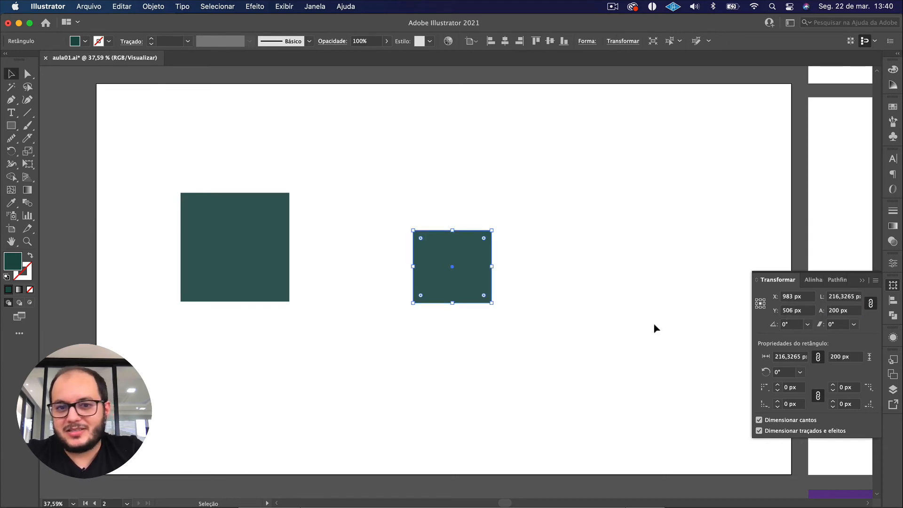
Re-enter 200 px as the rectangle's height and then as its width, keeping proportions constrained.
{"action": "left_click_drag", "start_coordinate": [630, 357], "coordinate": [412, 205]}
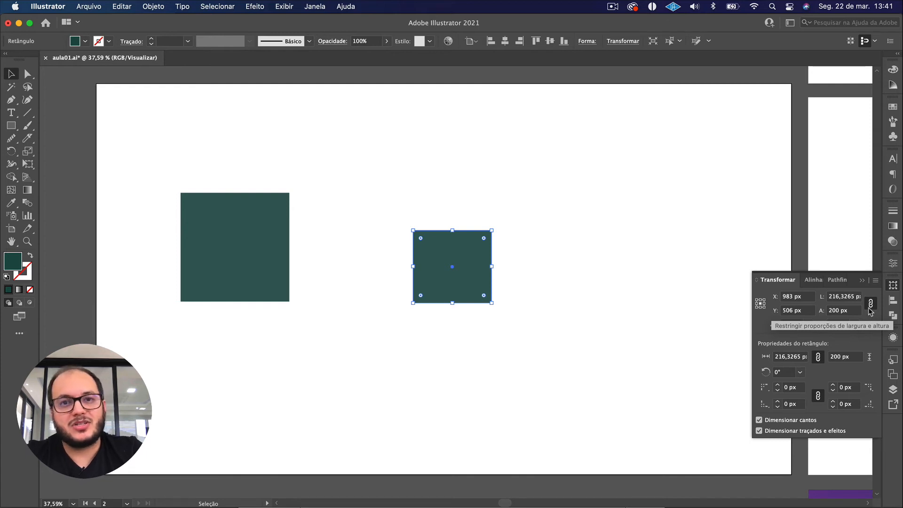
{"action": "left_click", "coordinate": [846, 311]}
{"action": "type", "text": "2"}
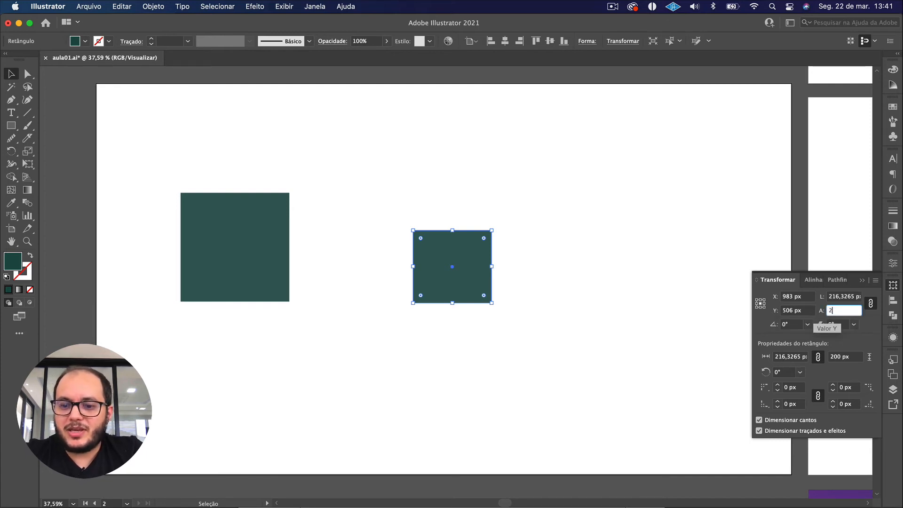
{"action": "key", "text": "Tab"}
{"action": "key", "text": "shift+Tab"}
{"action": "key", "text": "shift+Tab"}
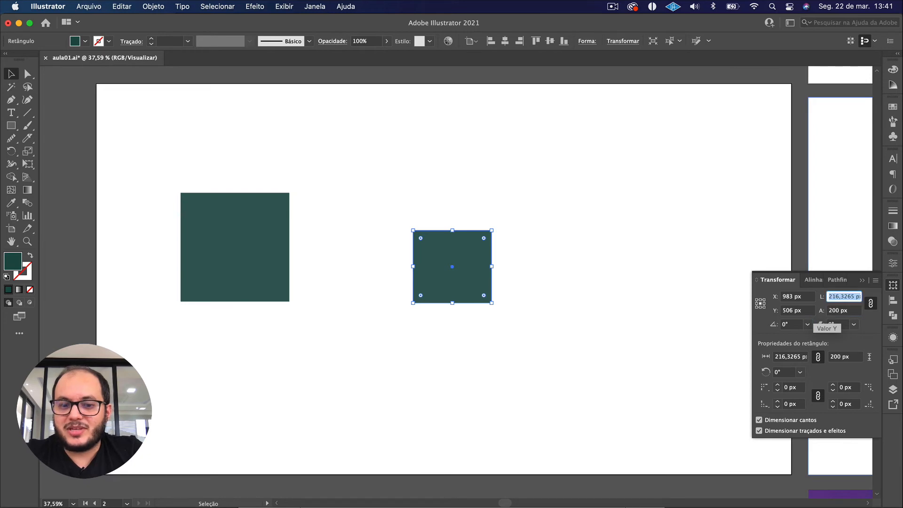
{"action": "type", "text": "200"}
{"action": "key", "text": "Return"}
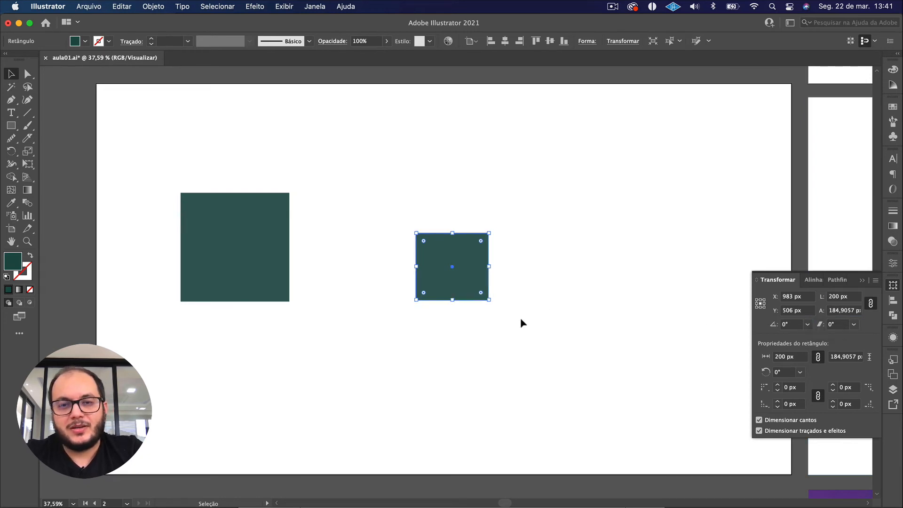
Unlink the rectangle's width and height proportions and set its height to 300 px.
{"action": "left_click", "coordinate": [871, 304]}
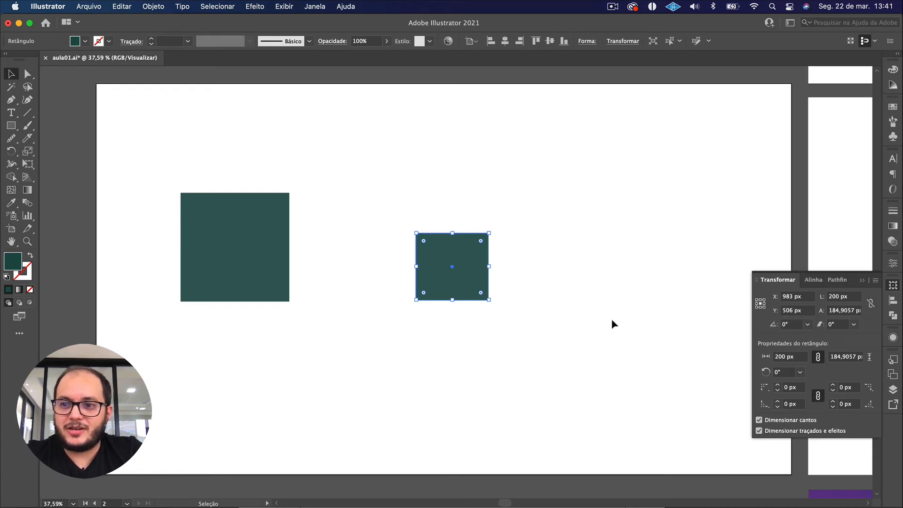
{"action": "left_click", "coordinate": [841, 311]}
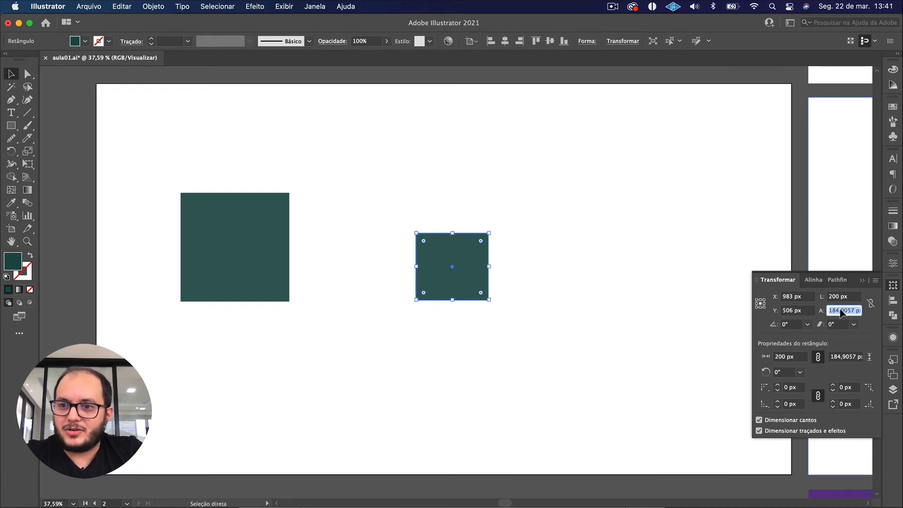
{"action": "type", "text": "300"}
{"action": "key", "text": "Return"}
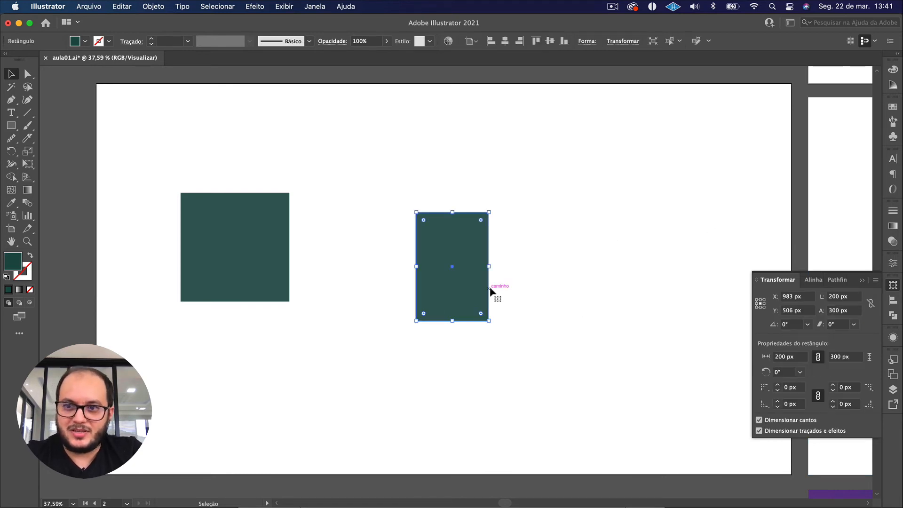
Constrain the rectangle's proportions again and set its width to 300 px.
{"action": "left_click", "coordinate": [869, 304]}
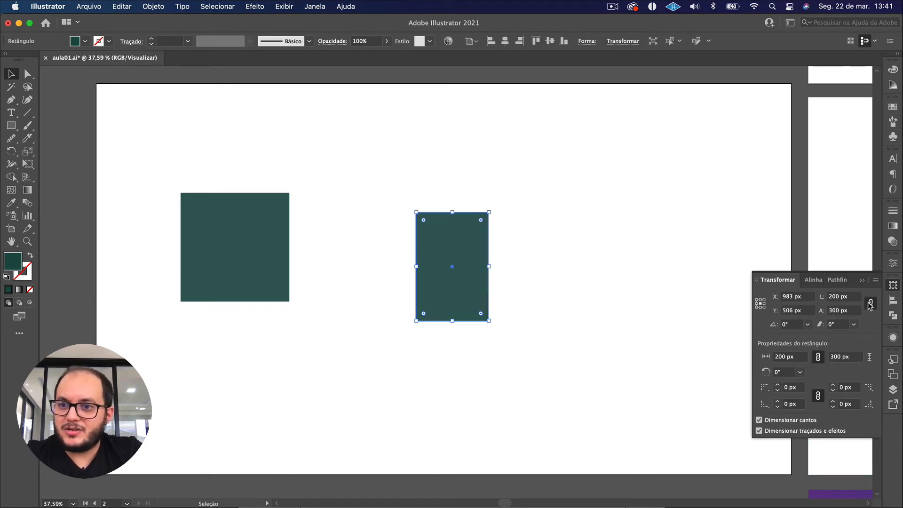
{"action": "left_click", "coordinate": [844, 297]}
{"action": "type", "text": "300"}
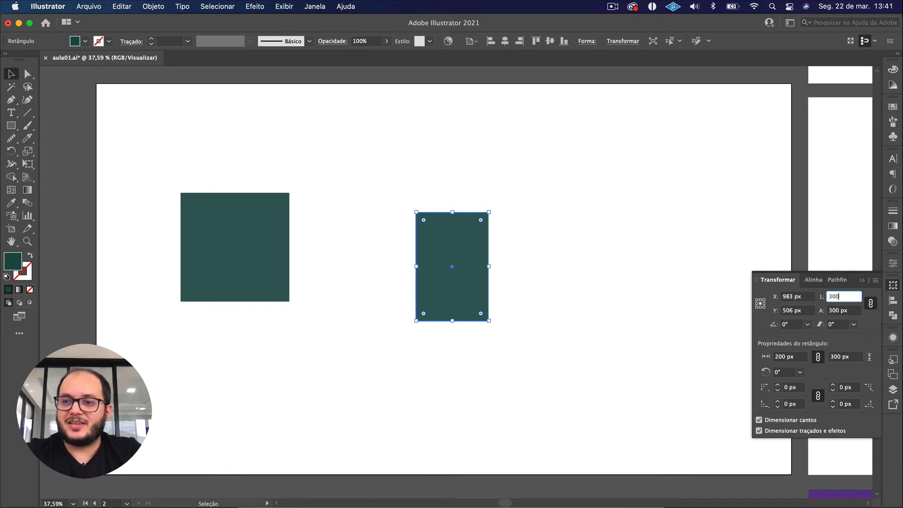
{"action": "key", "text": "Return"}
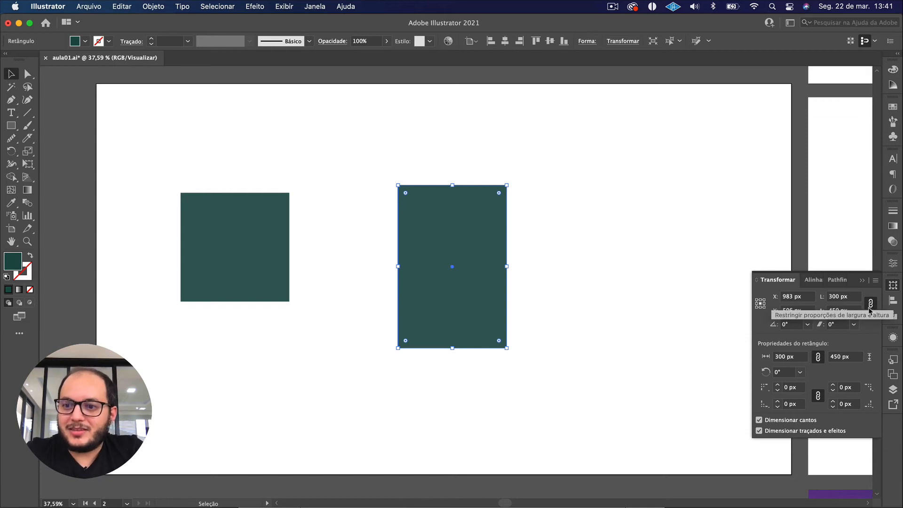
Delete the green square to the left of the rectangle.
{"action": "left_click", "coordinate": [569, 378]}
{"action": "left_click_drag", "start_coordinate": [597, 393], "coordinate": [365, 188]}
{"action": "left_click_drag", "start_coordinate": [174, 154], "coordinate": [595, 342]}
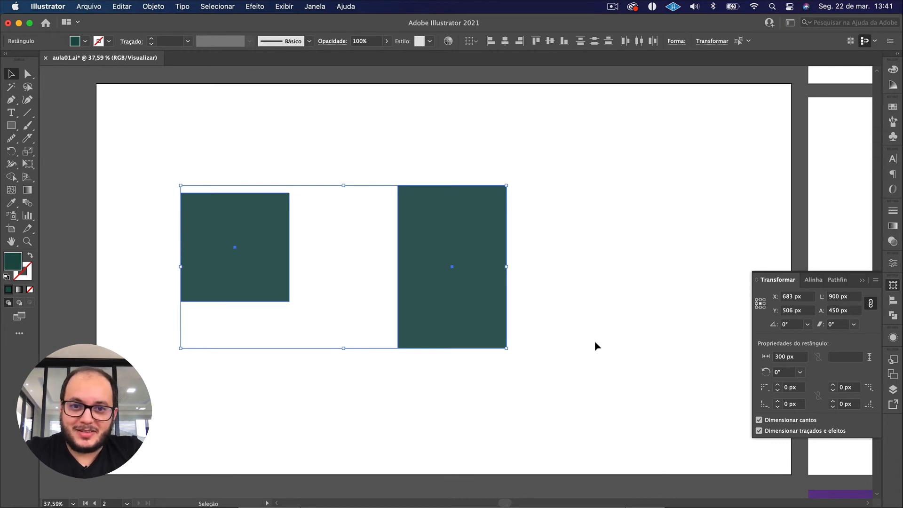
{"action": "left_click", "coordinate": [594, 342]}
{"action": "left_click", "coordinate": [218, 234]}
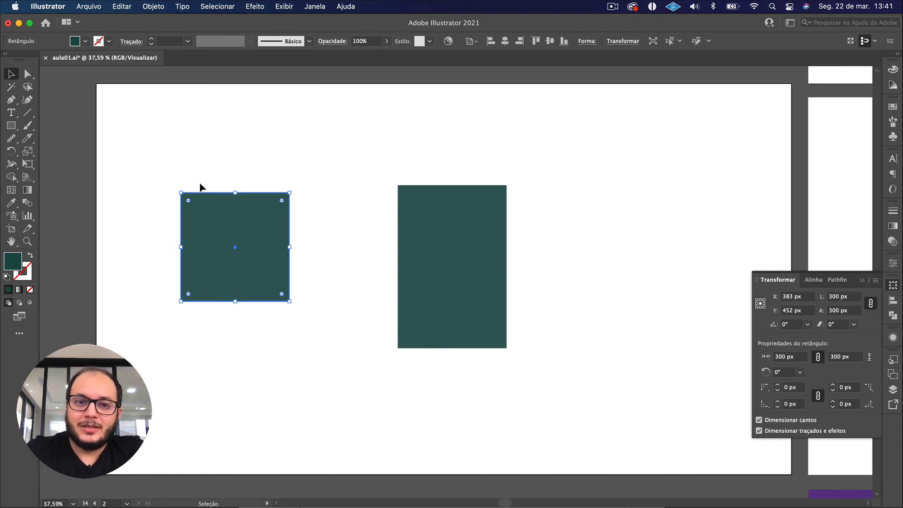
{"action": "key", "text": "Delete"}
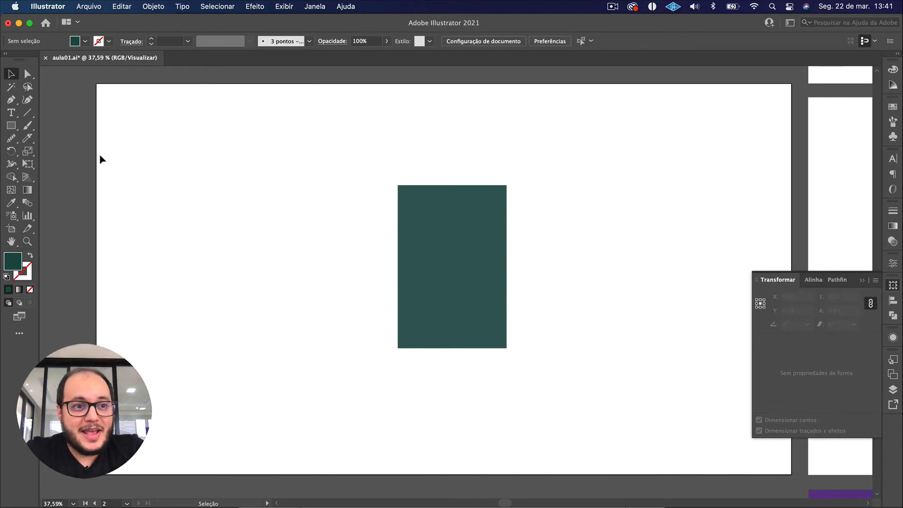
Draw a new square about 351 px wide to the left of the rectangle.
{"action": "left_click", "coordinate": [10, 126]}
{"action": "left_click_drag", "start_coordinate": [189, 189], "coordinate": [316, 303]}
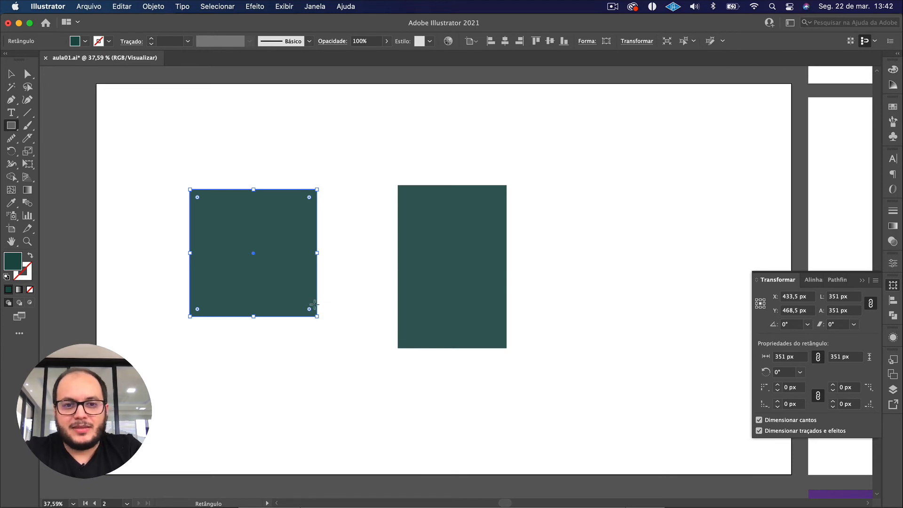
Delete the 351 px square and create a 300 × 300 px square in the same area by entering exact rectangle dimensions.
{"action": "key", "text": "v"}
{"action": "key", "text": "Delete"}
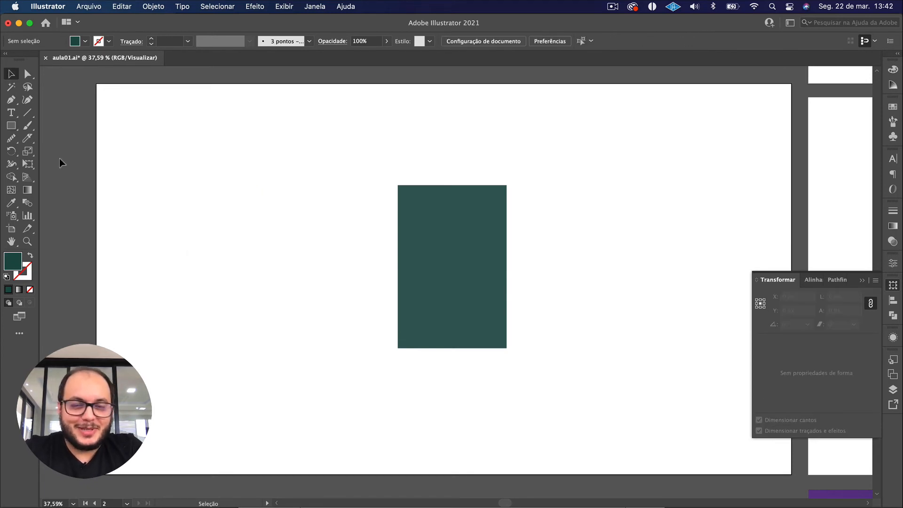
{"action": "left_click", "coordinate": [11, 125]}
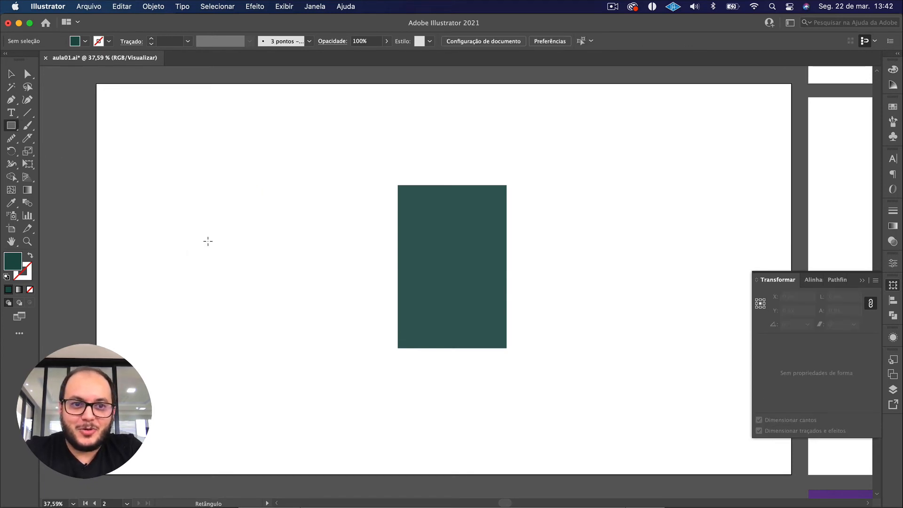
{"action": "left_click", "coordinate": [209, 242]}
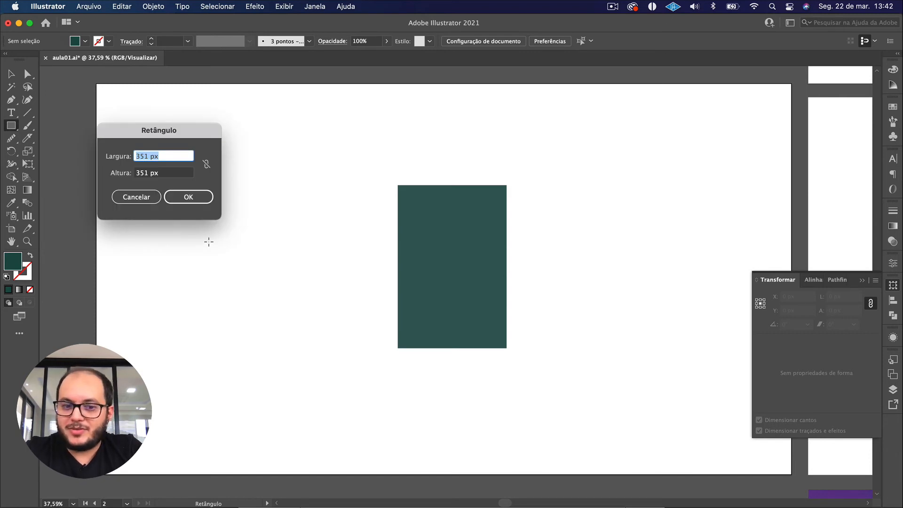
{"action": "type", "text": "3"}
{"action": "key", "text": "Tab"}
{"action": "type", "text": "300"}
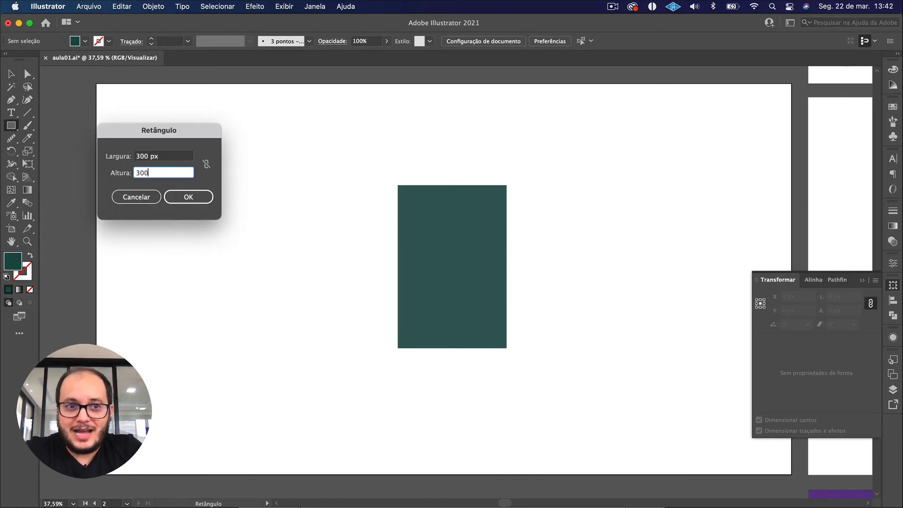
{"action": "key", "text": "Return"}
{"action": "key", "text": "v"}
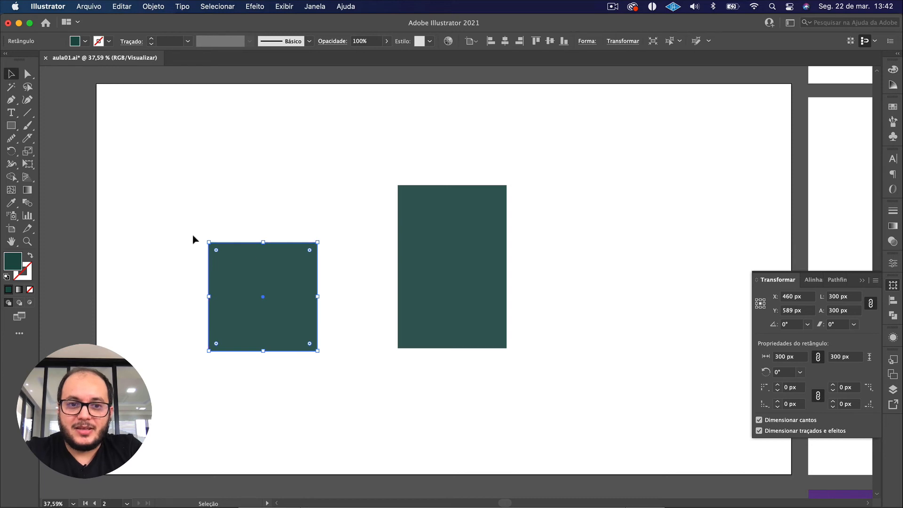
Delete both green shapes from the artboard and draw a new square about 346 px wide with the Rectangle tool.
{"action": "left_click_drag", "start_coordinate": [158, 177], "coordinate": [508, 357]}
{"action": "key", "text": "Delete"}
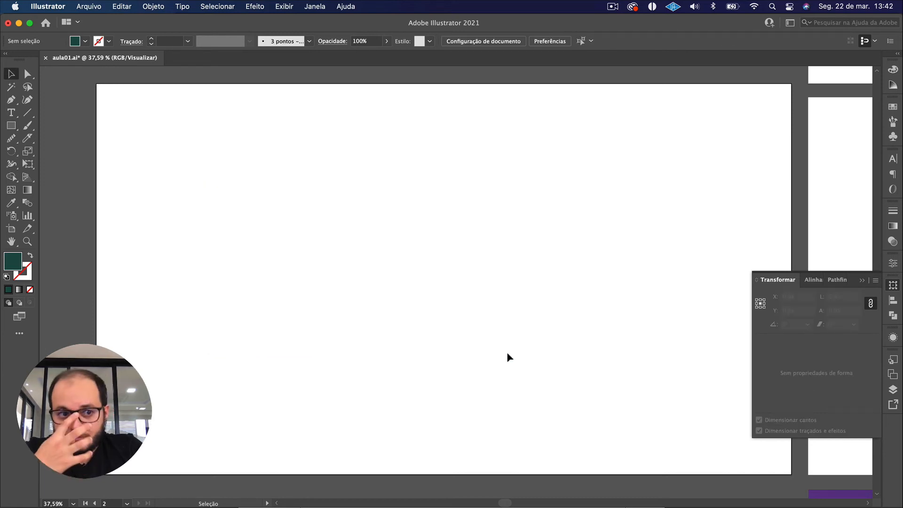
{"action": "left_click", "coordinate": [11, 127]}
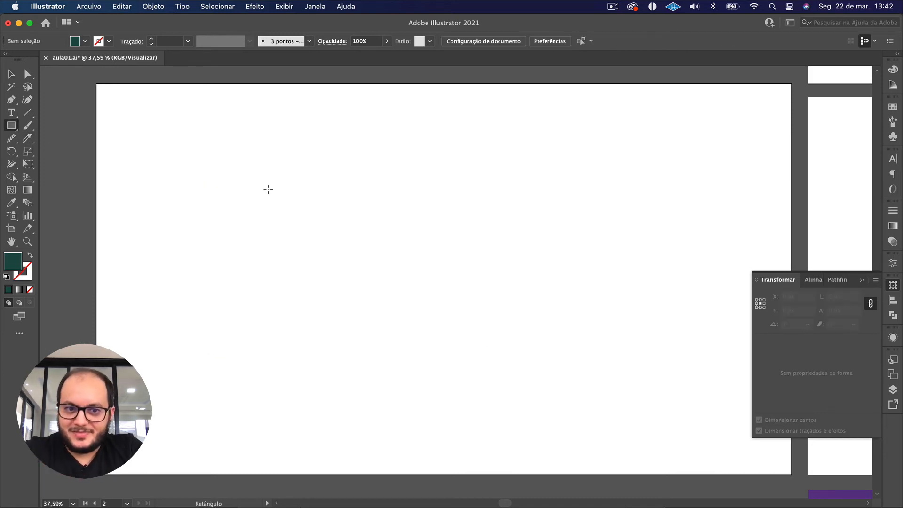
{"action": "left_click_drag", "start_coordinate": [246, 184], "coordinate": [371, 286]}
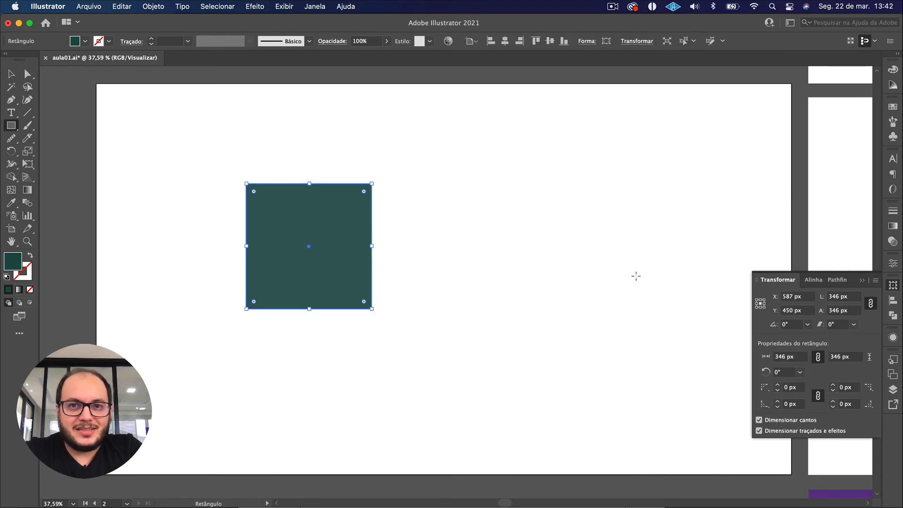
{"action": "left_click", "coordinate": [892, 285]}
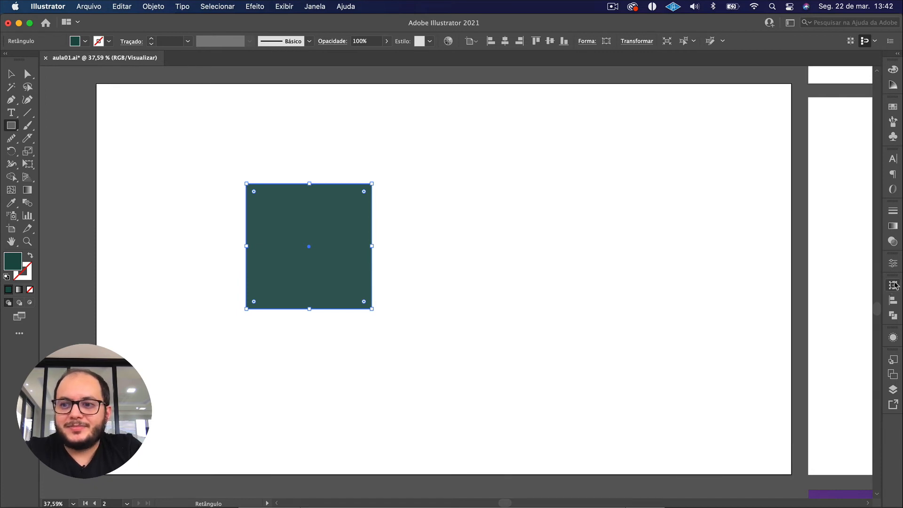
{"action": "left_click", "coordinate": [893, 285]}
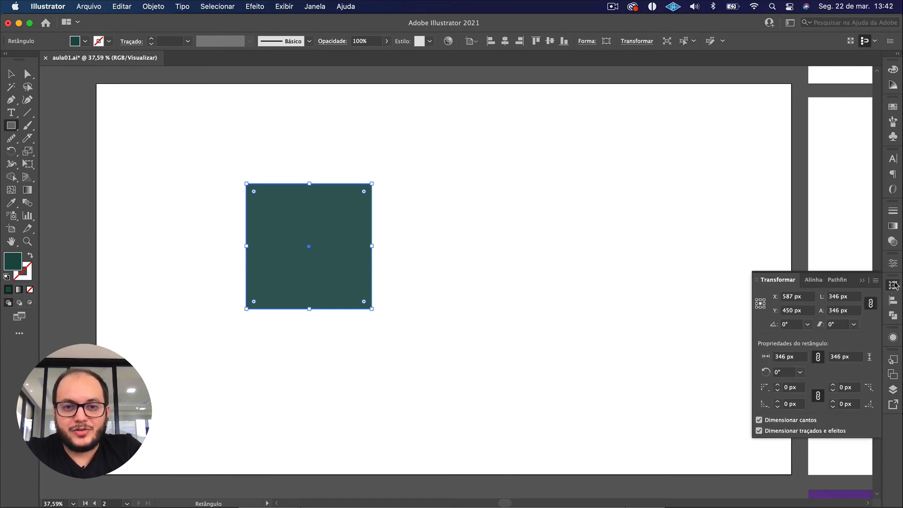
{"action": "key", "text": "v"}
{"action": "left_click", "coordinate": [395, 356]}
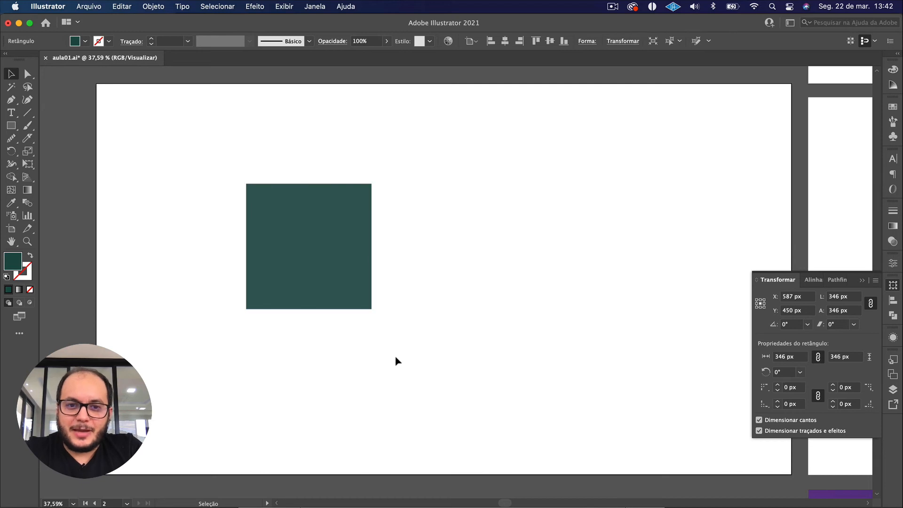
Duplicate the square horizontally so the copy sits directly to its right, and delete the copy.
{"action": "left_click", "coordinate": [344, 284]}
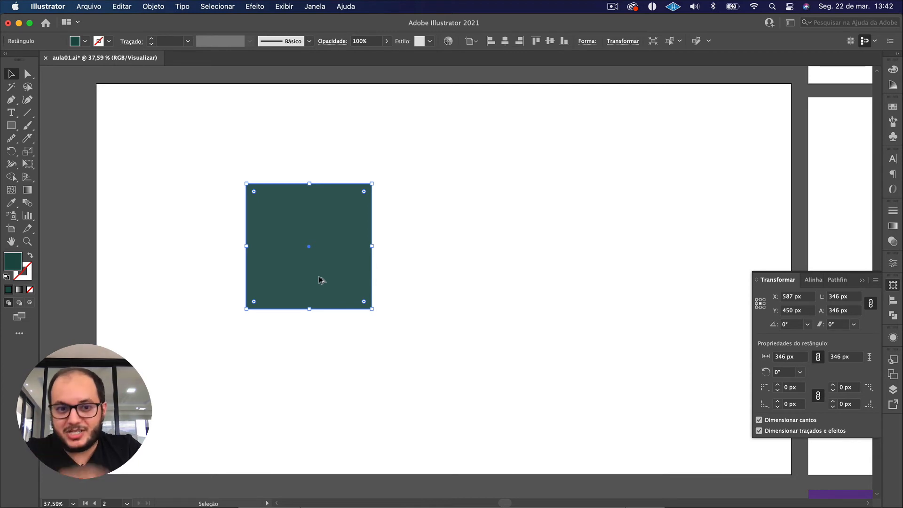
{"action": "left_click_drag", "start_coordinate": [318, 280], "coordinate": [448, 291]}
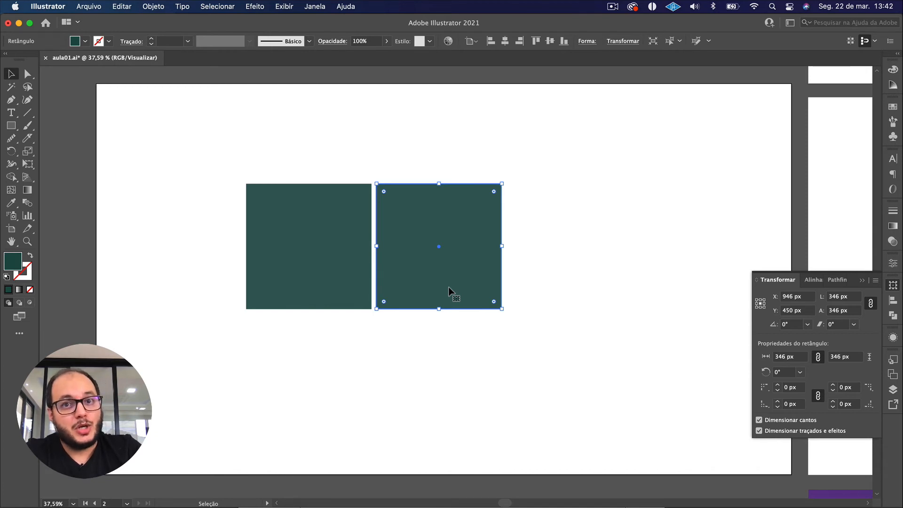
{"action": "key", "text": "Delete"}
Try rotating the square freely about its centre, once by about 25.5° counterclockwise, and restore its unrotated orientation.
{"action": "left_click", "coordinate": [317, 245]}
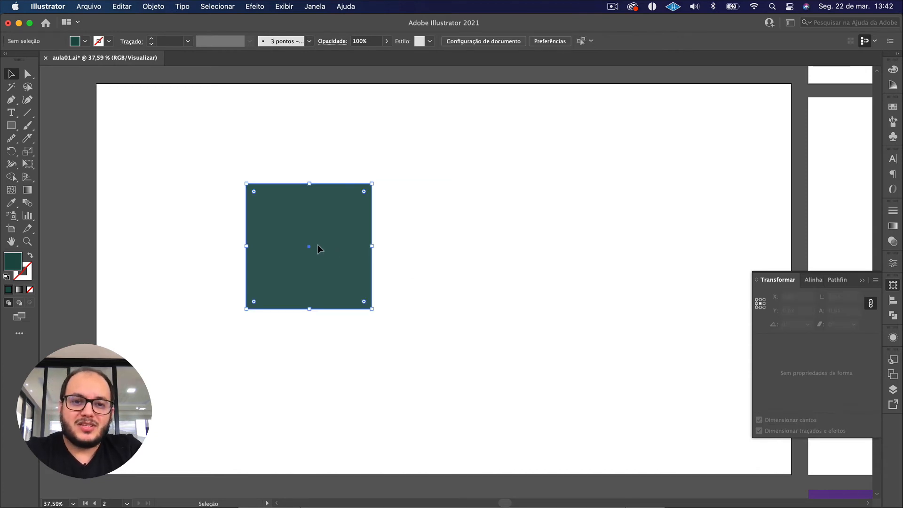
{"action": "left_click_drag", "start_coordinate": [139, 131], "coordinate": [475, 382]}
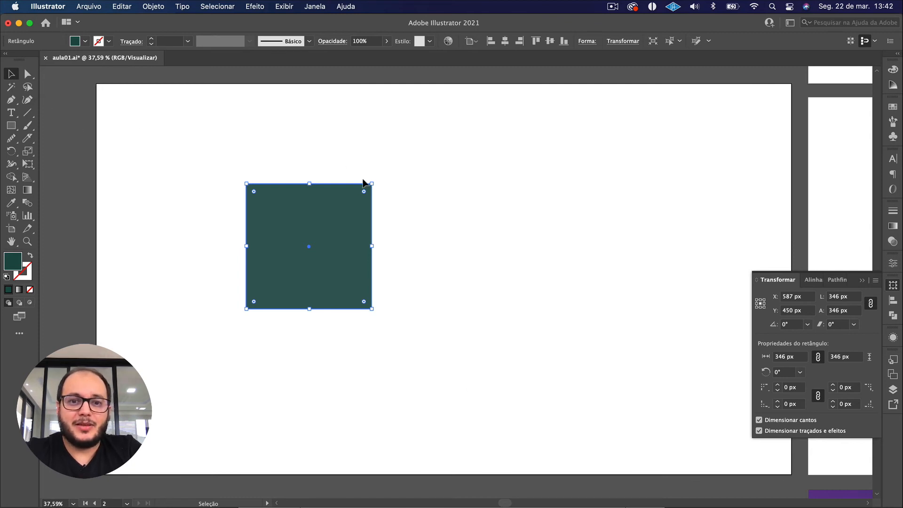
{"action": "left_click_drag", "start_coordinate": [376, 179], "coordinate": [334, 174]}
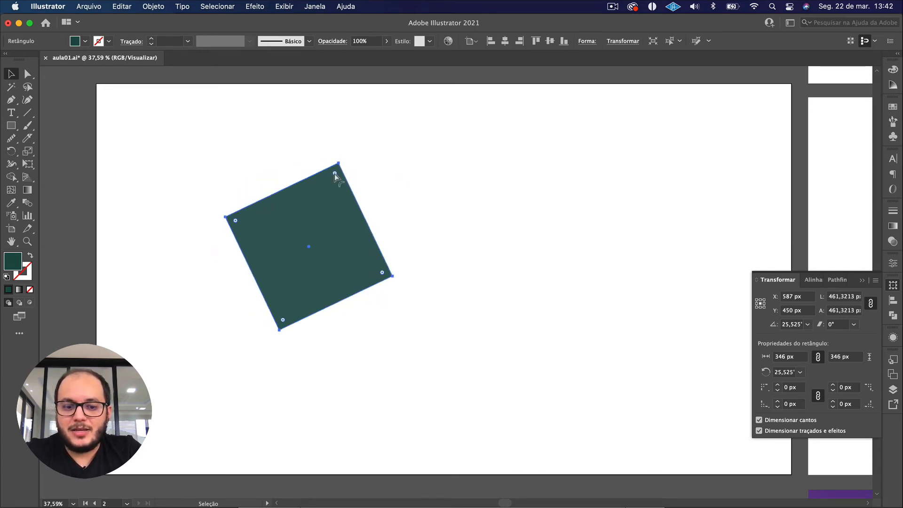
{"action": "key", "text": "super+z"}
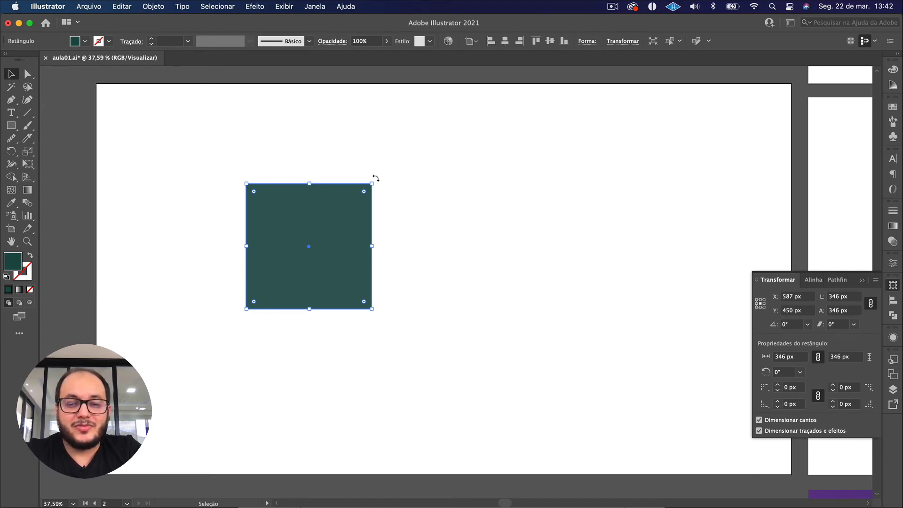
{"action": "left_click_drag", "start_coordinate": [376, 178], "coordinate": [343, 175]}
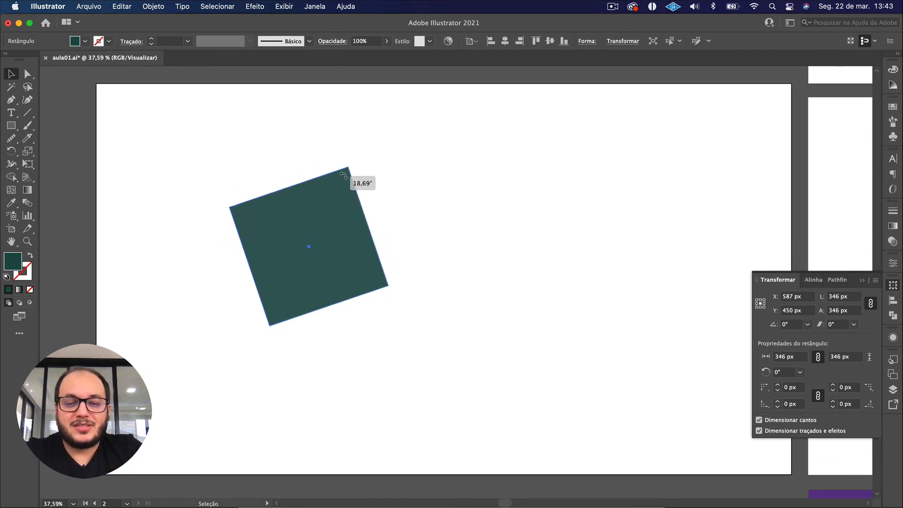
{"action": "left_click_drag", "start_coordinate": [344, 175], "coordinate": [392, 203]}
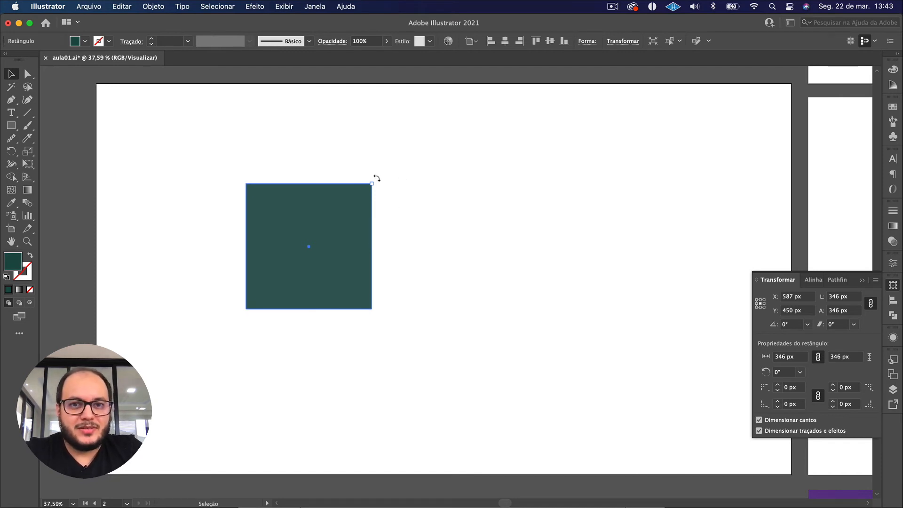
Resize the square freely from its corner into a rectangle about 374 × 324 px.
{"action": "left_click_drag", "start_coordinate": [377, 178], "coordinate": [361, 135]}
{"action": "left_click_drag", "start_coordinate": [317, 204], "coordinate": [285, 198]}
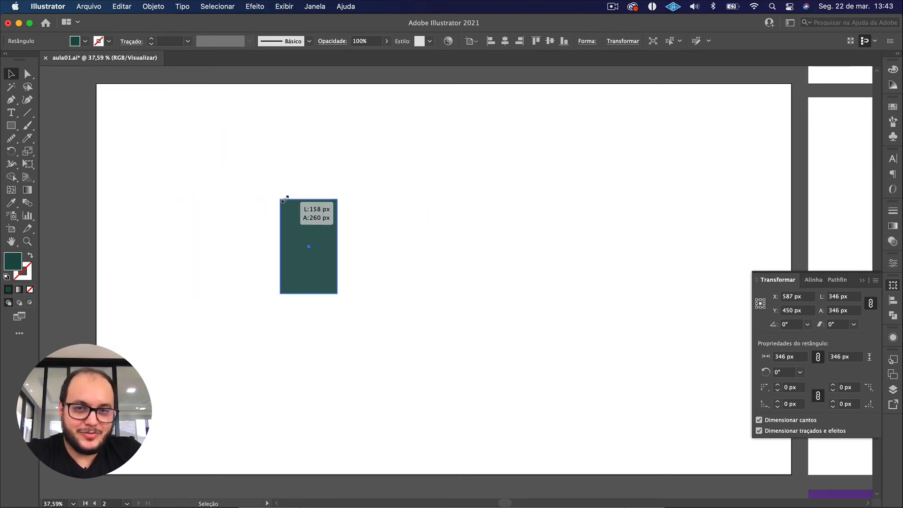
{"action": "left_click_drag", "start_coordinate": [370, 195], "coordinate": [310, 148]}
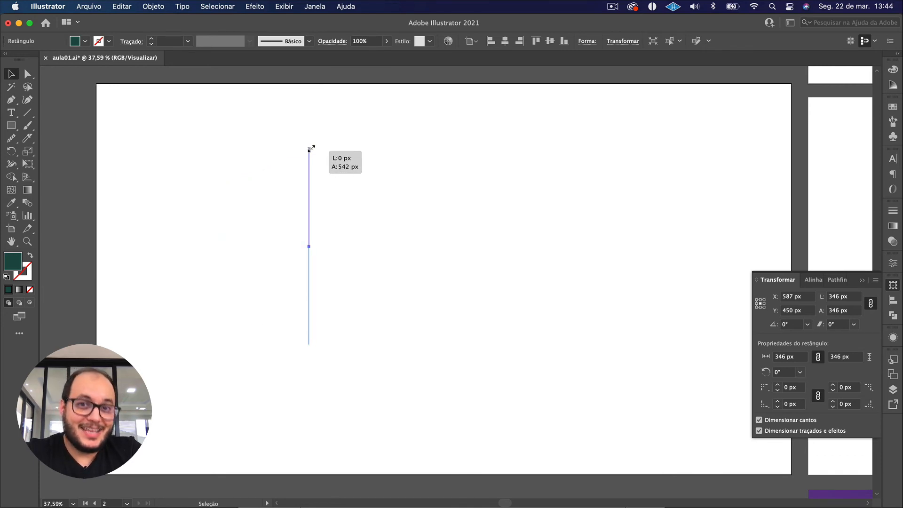
{"action": "left_click_drag", "start_coordinate": [368, 152], "coordinate": [487, 160]}
{"action": "left_click_drag", "start_coordinate": [477, 155], "coordinate": [392, 173]}
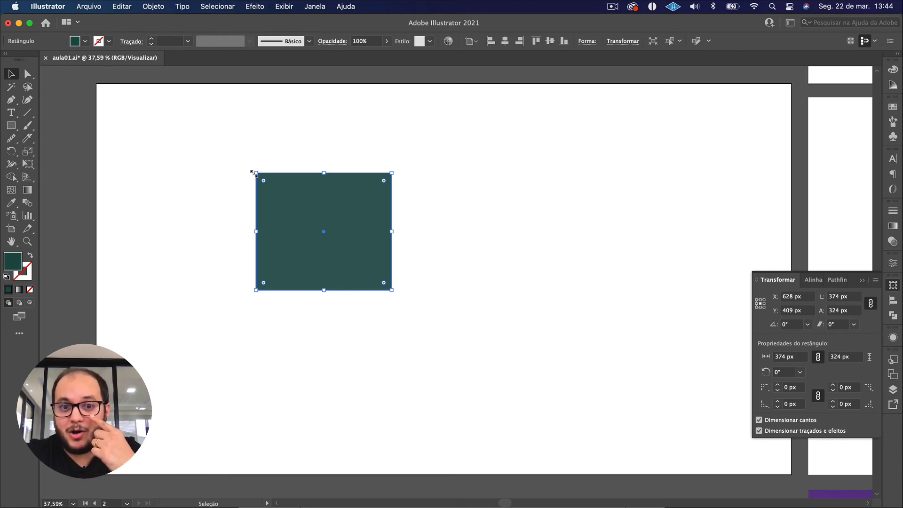
{"action": "mouse_move", "coordinate": [397, 295]}
{"action": "left_mouse_down"}
{"action": "mouse_move", "coordinate": [316, 318]}
{"action": "mouse_move", "coordinate": [239, 302]}
{"action": "mouse_move", "coordinate": [284, 345]}
{"action": "mouse_move", "coordinate": [397, 331]}
{"action": "mouse_move", "coordinate": [219, 317]}
{"action": "mouse_move", "coordinate": [417, 288]}
{"action": "mouse_move", "coordinate": [415, 239]}
{"action": "mouse_move", "coordinate": [405, 316]}
{"action": "mouse_move", "coordinate": [232, 334]}
{"action": "mouse_move", "coordinate": [371, 401]}
{"action": "mouse_move", "coordinate": [475, 284]}
{"action": "mouse_move", "coordinate": [367, 321]}
{"action": "mouse_move", "coordinate": [424, 329]}
{"action": "mouse_move", "coordinate": [357, 335]}
{"action": "mouse_move", "coordinate": [244, 288]}
{"action": "mouse_move", "coordinate": [407, 300]}
{"action": "mouse_move", "coordinate": [321, 320]}
{"action": "mouse_move", "coordinate": [398, 292]}
{"action": "left_mouse_up"}
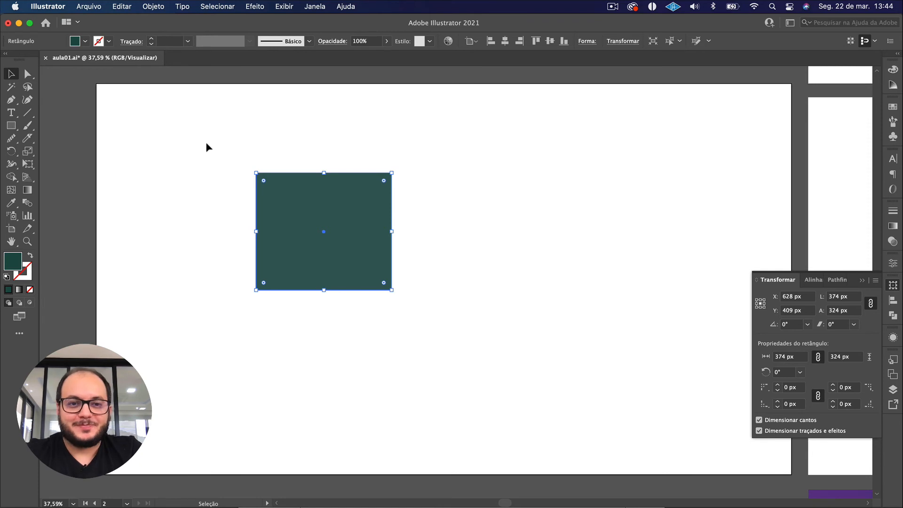
Move the rectangle to the artboard's upper-left area, centred at about X 324 px, Y 296 px.
{"action": "left_click", "coordinate": [415, 331]}
{"action": "double_click", "coordinate": [346, 250]}
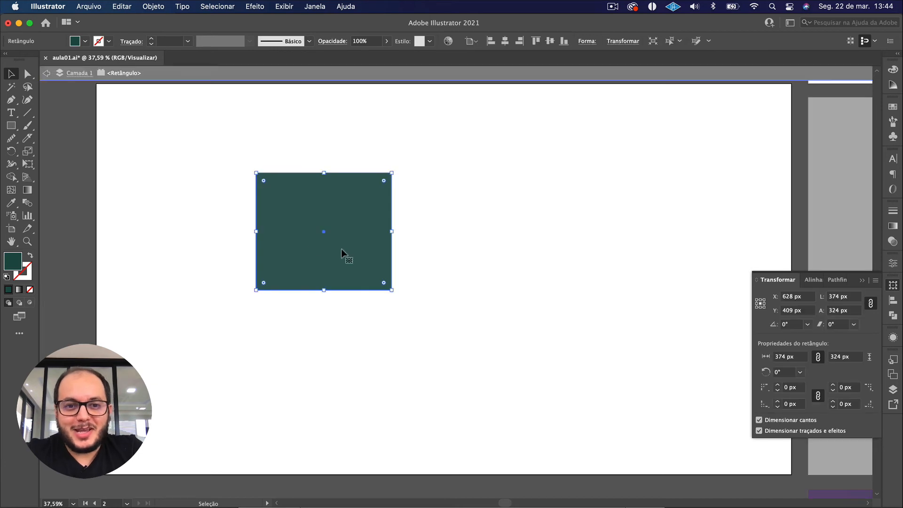
{"action": "double_click", "coordinate": [186, 249]}
{"action": "left_click_drag", "start_coordinate": [274, 258], "coordinate": [163, 215]}
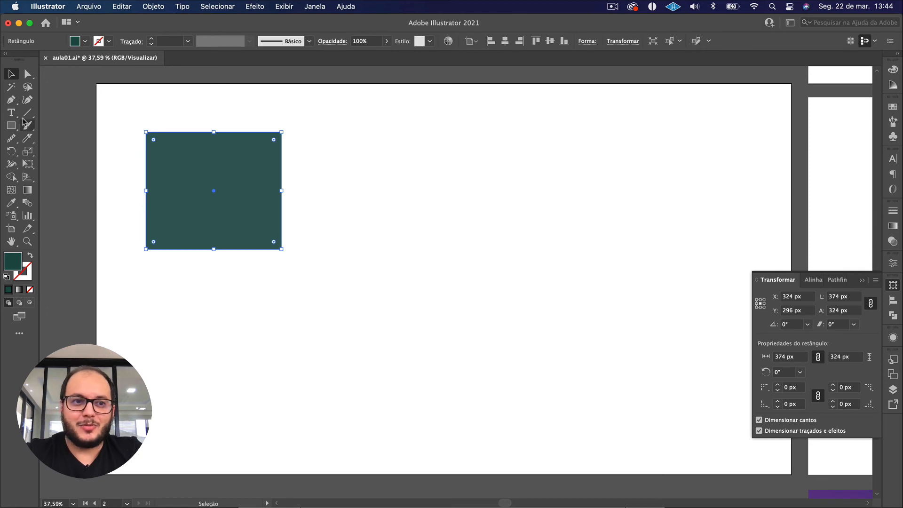
Draw a circle about 334 px in diameter with the Ellipse tool and place it to the right of the rectangle, tops aligned.
{"action": "left_click", "coordinate": [11, 126]}
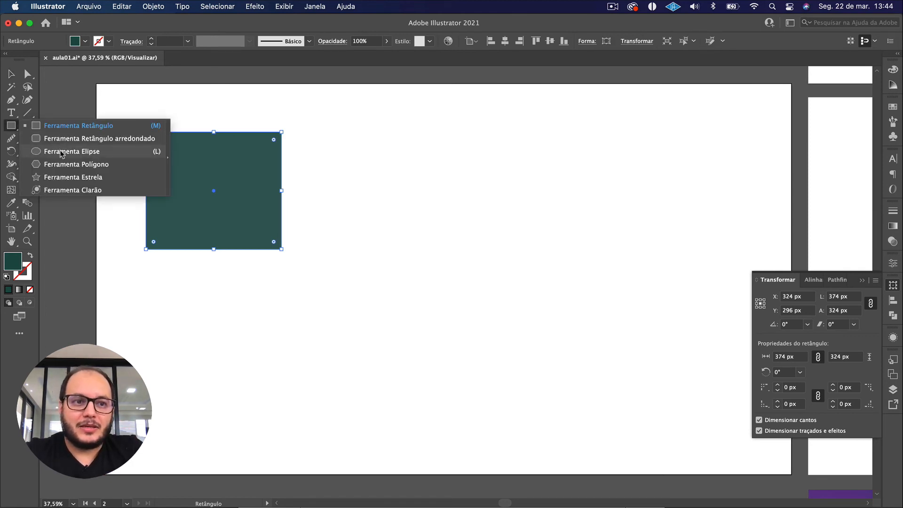
{"action": "left_click", "coordinate": [60, 151]}
{"action": "left_click_drag", "start_coordinate": [409, 208], "coordinate": [464, 269]}
{"action": "key", "text": "v"}
{"action": "left_click_drag", "start_coordinate": [428, 237], "coordinate": [411, 218]}
Check the circle's bottom edge against the rectangle using smart guides, and locate the Smart Guides (Guias inteligentes) option.
{"action": "left_click_drag", "start_coordinate": [394, 253], "coordinate": [394, 250]}
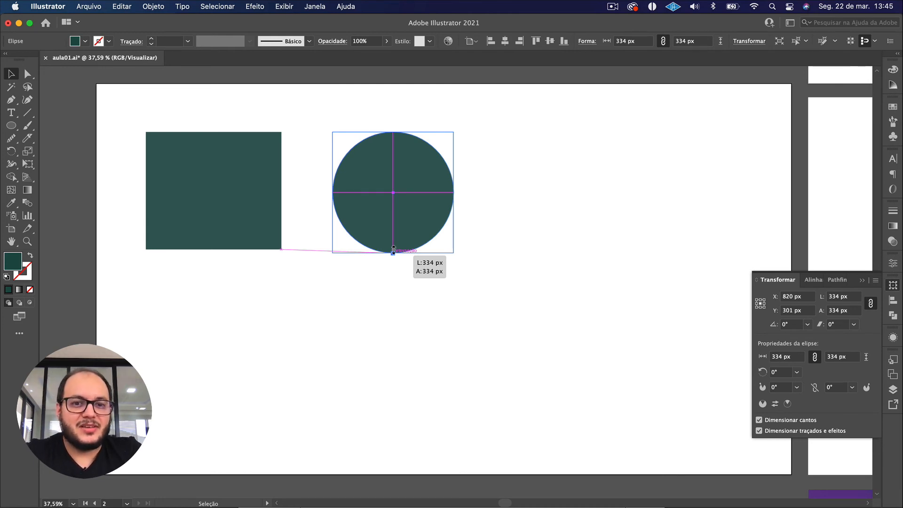
{"action": "left_click_drag", "start_coordinate": [392, 248], "coordinate": [390, 247]}
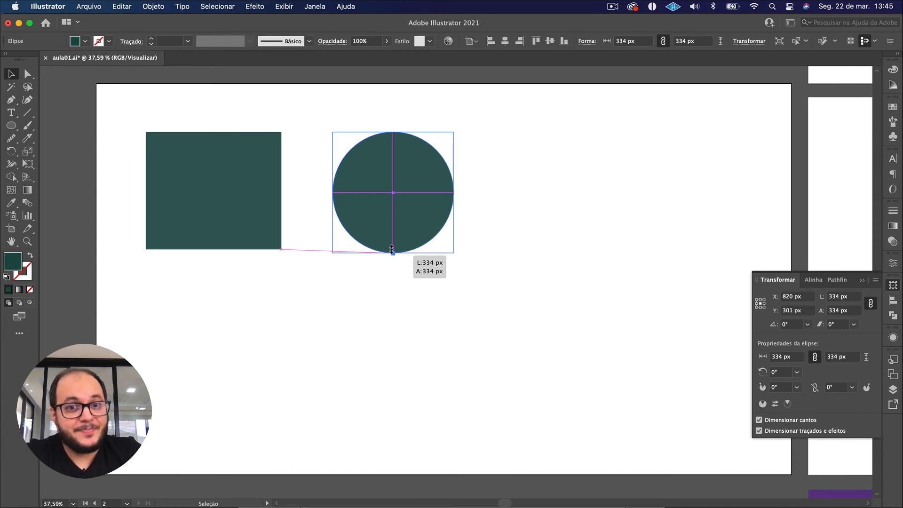
{"action": "left_click_drag", "start_coordinate": [390, 248], "coordinate": [391, 248]}
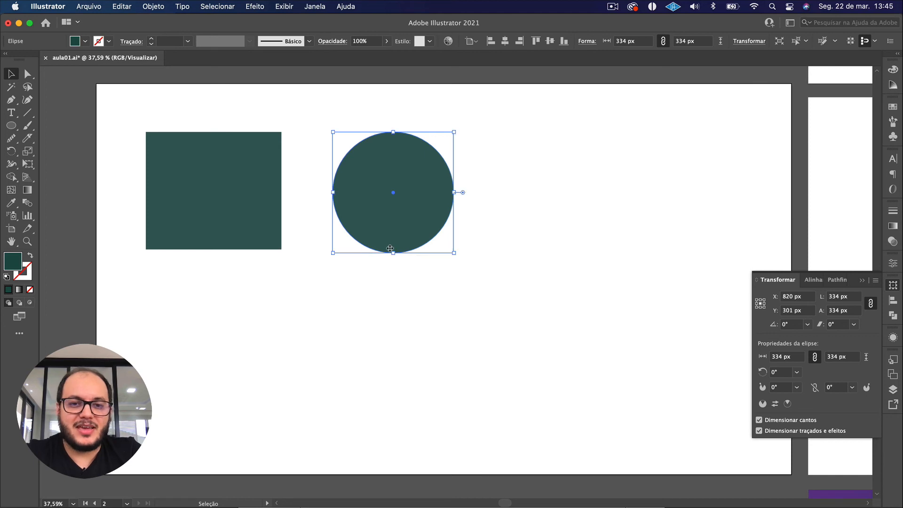
{"action": "left_click", "coordinate": [281, 6]}
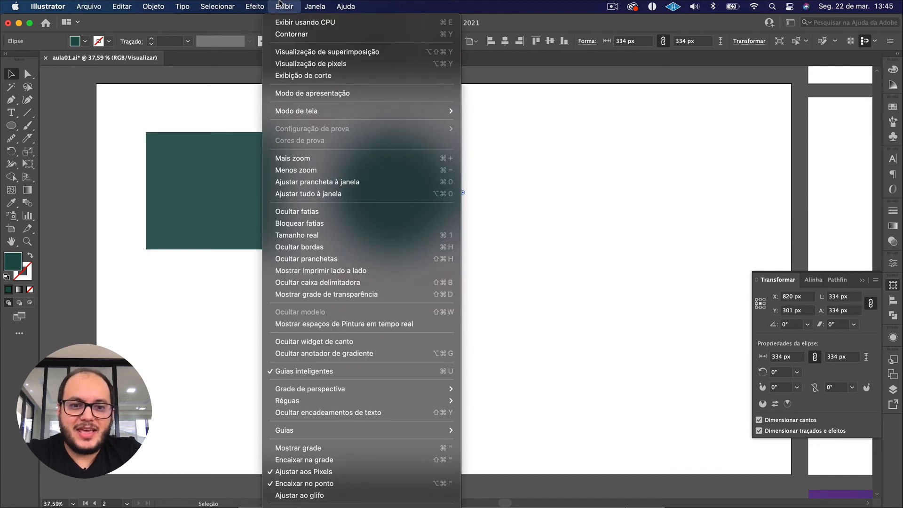
{"action": "left_click", "coordinate": [374, 372]}
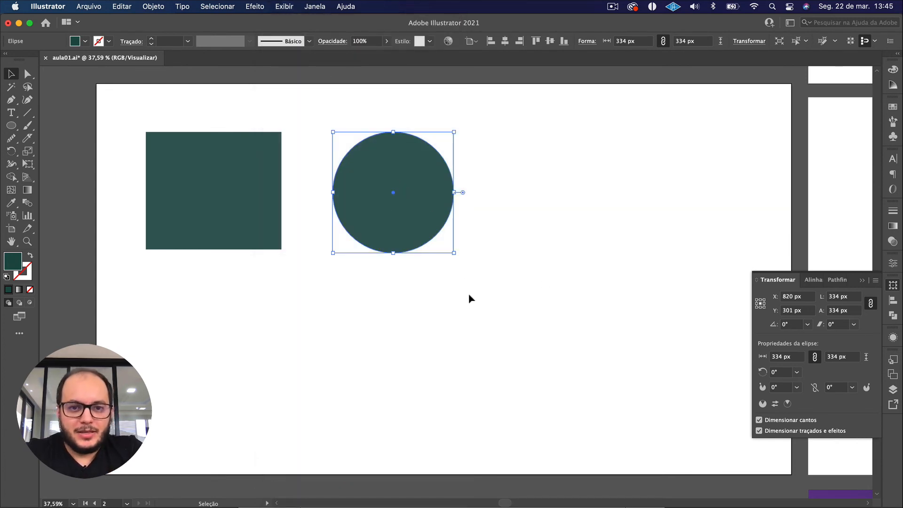
Draw a three-sided polygon about 279 × 242 px with the Polygon tool beside the circle, varying the number of sides while drawing.
{"action": "left_click_drag", "start_coordinate": [468, 299], "coordinate": [411, 300]}
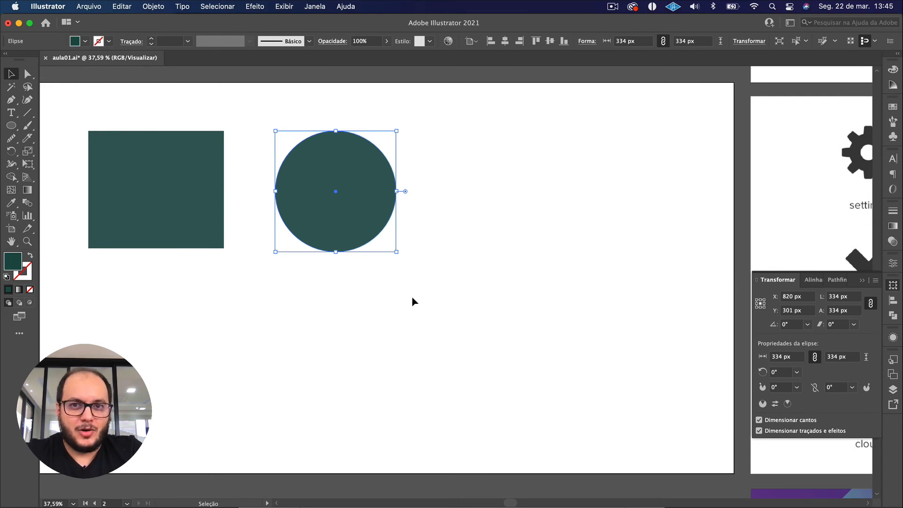
{"action": "left_click", "coordinate": [11, 126]}
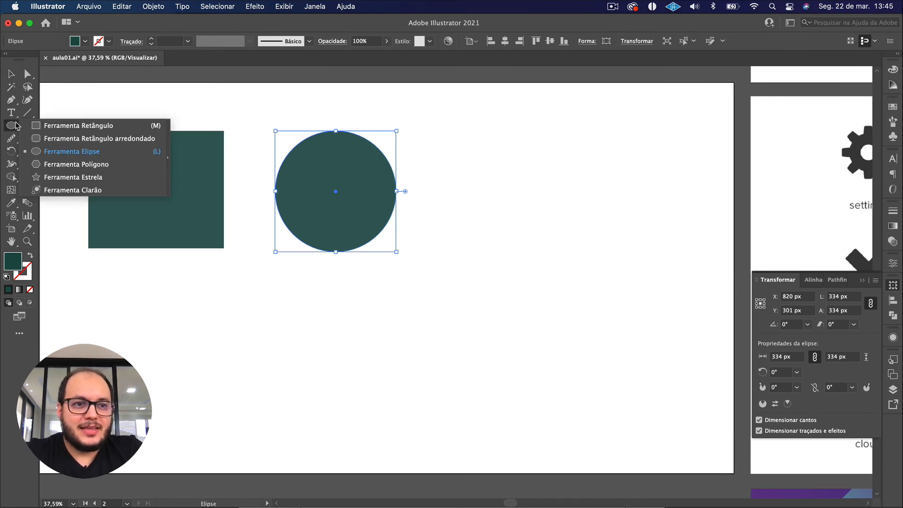
{"action": "left_click", "coordinate": [59, 164]}
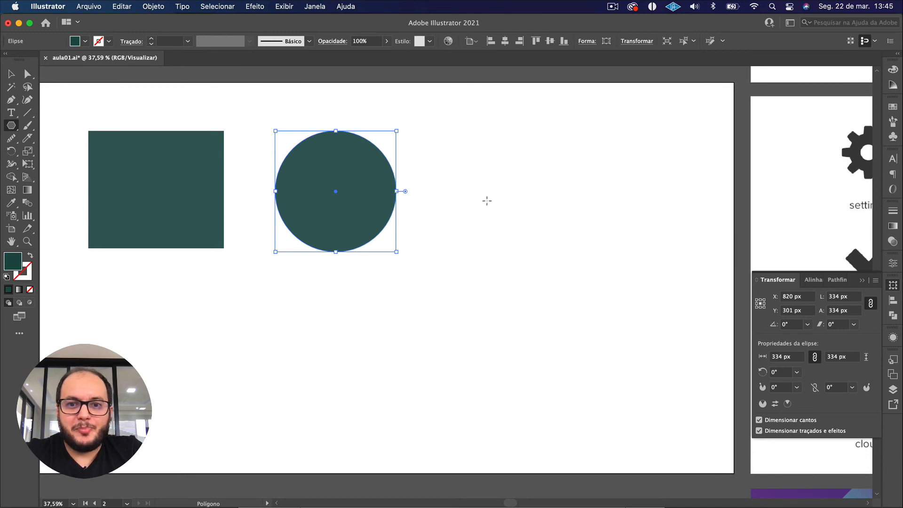
{"action": "mouse_move", "coordinate": [484, 197]}
{"action": "left_mouse_down"}
{"action": "mouse_move", "coordinate": [524, 255]}
{"action": "mouse_move", "coordinate": [506, 240]}
{"action": "mouse_move", "coordinate": [526, 253]}
{"action": "mouse_move", "coordinate": [509, 247]}
{"action": "left_mouse_up"}
{"action": "key", "text": "Down"}
{"action": "key", "text": "Down"}
{"action": "key", "text": "Down"}
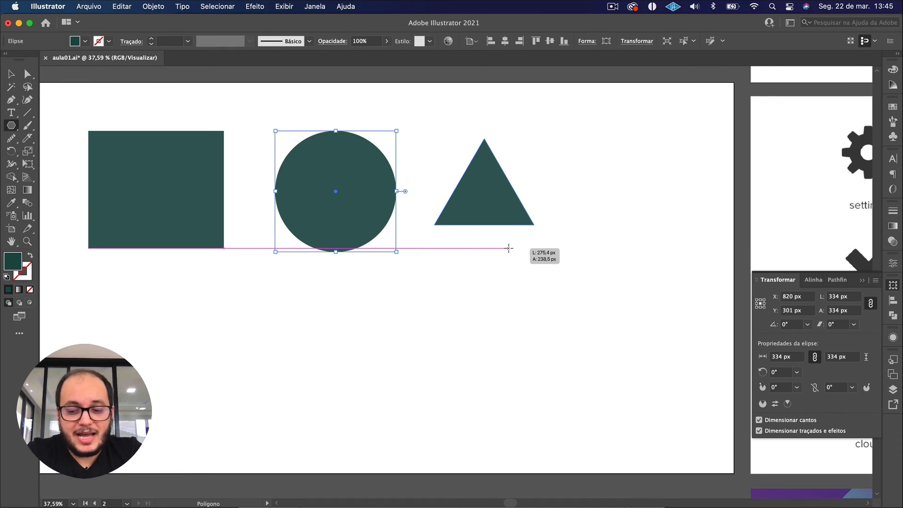
{"action": "left_click_drag", "start_coordinate": [508, 248], "coordinate": [508, 248]}
{"action": "key", "text": "Up"}
{"action": "key", "text": "Up"}
{"action": "key", "text": "Up"}
{"action": "key", "text": "Up"}
{"action": "key", "text": "Up"}
{"action": "key", "text": "Up"}
{"action": "key", "text": "Up"}
{"action": "key", "text": "Down"}
{"action": "key", "text": "Down"}
{"action": "key", "text": "Down"}
{"action": "key", "text": "Down"}
{"action": "key", "text": "Down"}
{"action": "key", "text": "Down"}
{"action": "key", "text": "Down"}
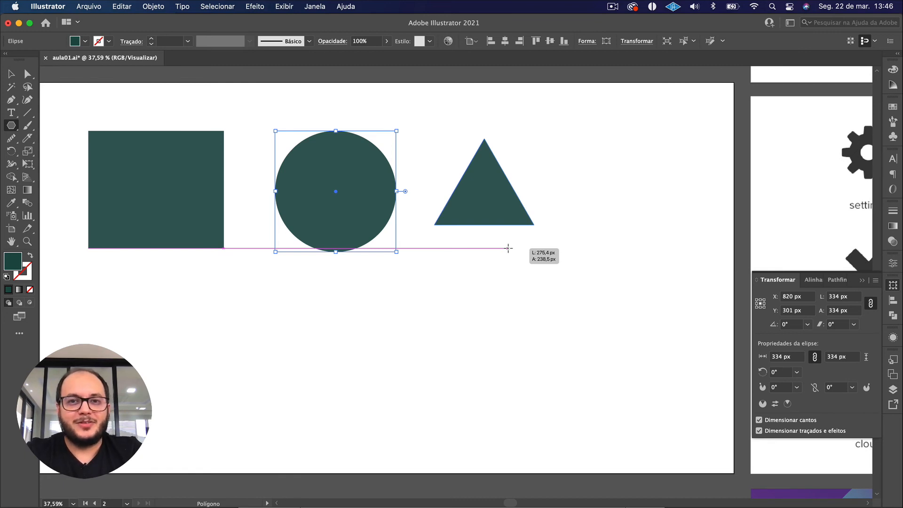
{"action": "left_click_drag", "start_coordinate": [508, 248], "coordinate": [507, 248]}
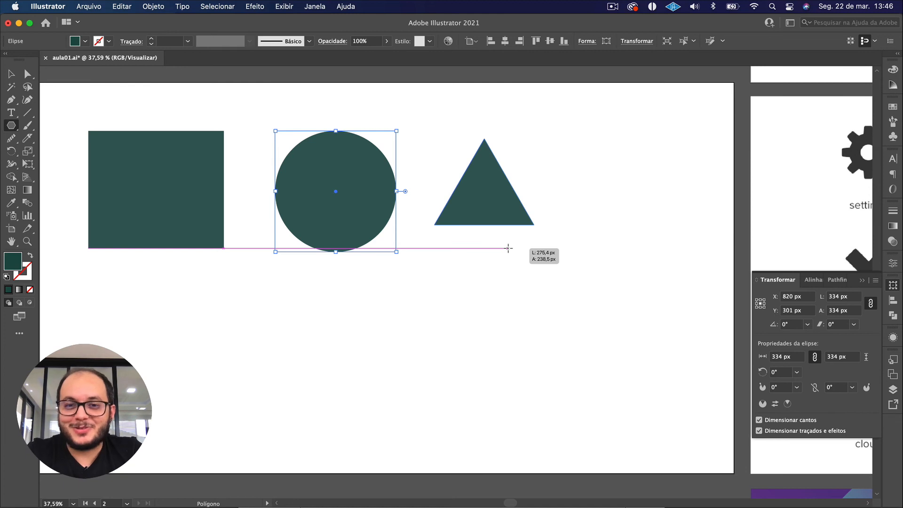
{"action": "left_click_drag", "start_coordinate": [508, 248], "coordinate": [508, 248]}
{"action": "key", "text": "Up"}
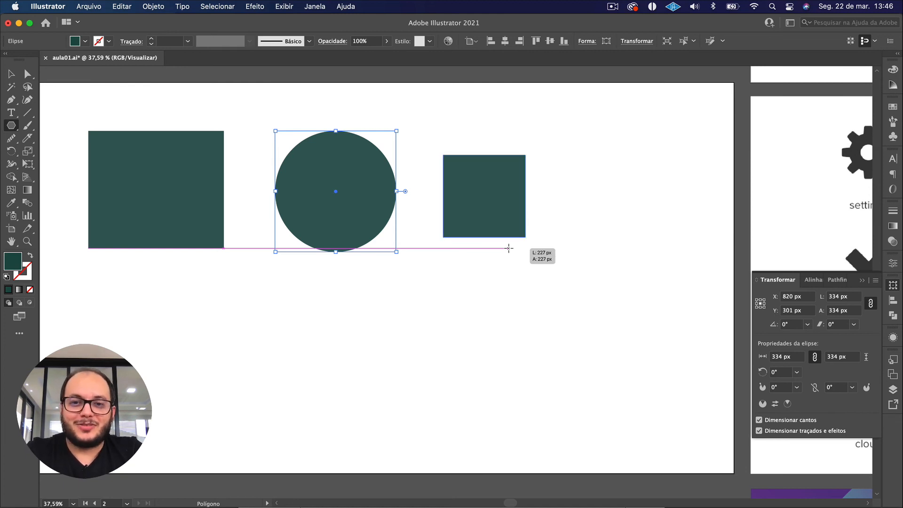
{"action": "left_click_drag", "start_coordinate": [509, 248], "coordinate": [507, 249]}
{"action": "key", "text": "Down"}
{"action": "key", "text": "Up"}
{"action": "key", "text": "Up"}
{"action": "key", "text": "Up"}
{"action": "key", "text": "Up"}
{"action": "key", "text": "Up"}
{"action": "key", "text": "Up"}
{"action": "key", "text": "Up"}
{"action": "key", "text": "Up"}
{"action": "key", "text": "Up"}
{"action": "key", "text": "Up"}
{"action": "key", "text": "Down"}
{"action": "key", "text": "Down"}
{"action": "key", "text": "Down"}
{"action": "key", "text": "Down"}
{"action": "key", "text": "Down"}
{"action": "key", "text": "Down"}
{"action": "key", "text": "Down"}
{"action": "key", "text": "Down"}
{"action": "key", "text": "Down"}
{"action": "key", "text": "Down"}
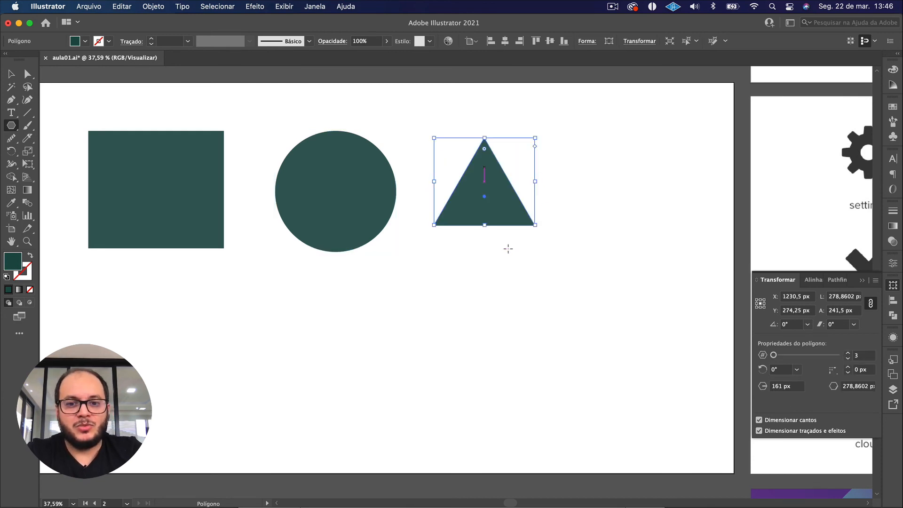
Align the triangle's base with the rectangle's, scale it proportionally to about 374 × 324 px, and shift it slightly away from the circle.
{"action": "key", "text": "v"}
{"action": "left_click_drag", "start_coordinate": [483, 202], "coordinate": [483, 223]}
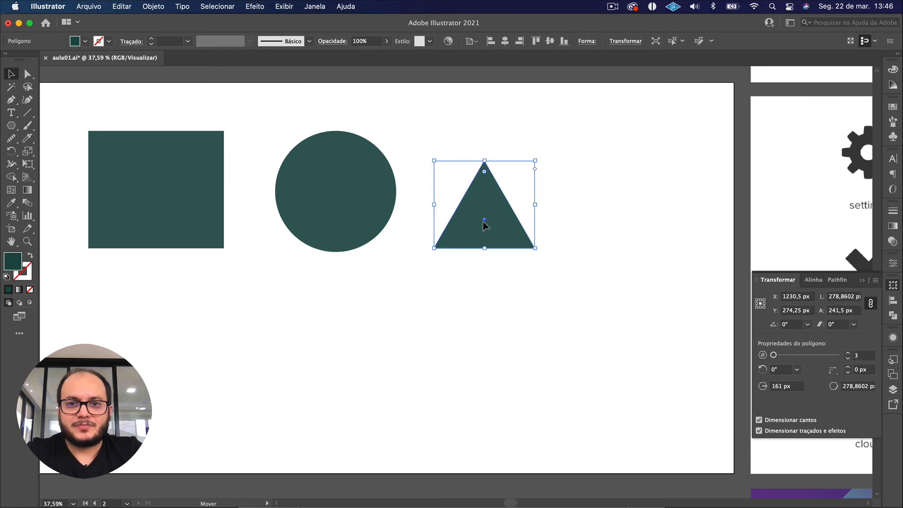
{"action": "left_click_drag", "start_coordinate": [485, 161], "coordinate": [485, 132]}
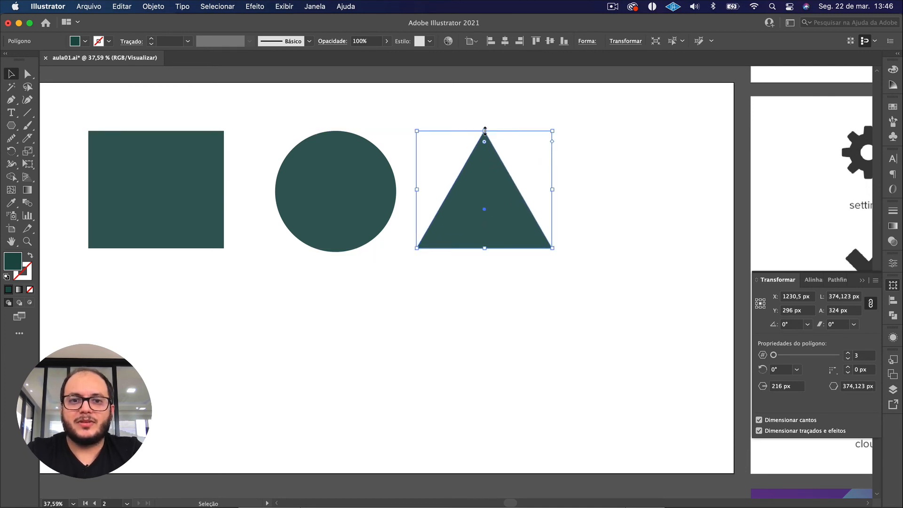
{"action": "left_click_drag", "start_coordinate": [475, 162], "coordinate": [479, 176]}
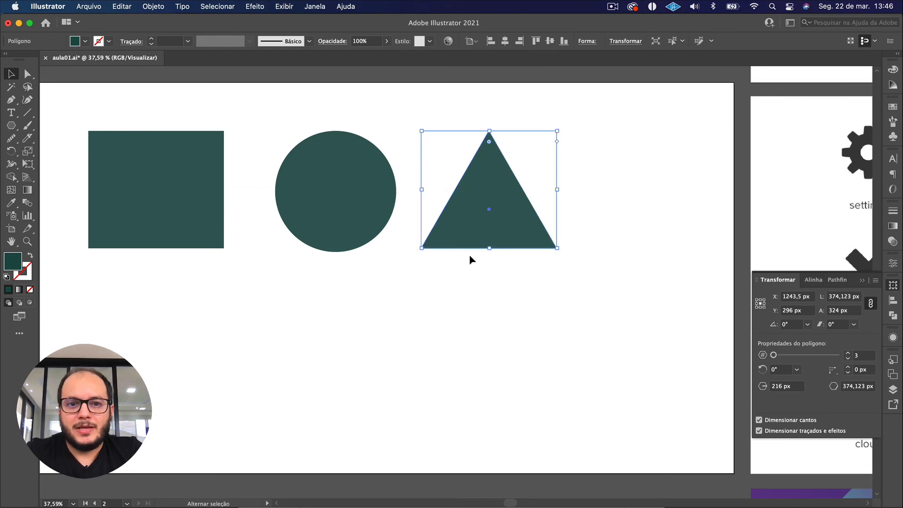
Select the three basic shapes and compare them with the icon set on the neighbouring artboard.
{"action": "left_click", "coordinate": [579, 314]}
{"action": "left_click_drag", "start_coordinate": [578, 314], "coordinate": [132, 150]}
{"action": "left_click", "coordinate": [256, 258]}
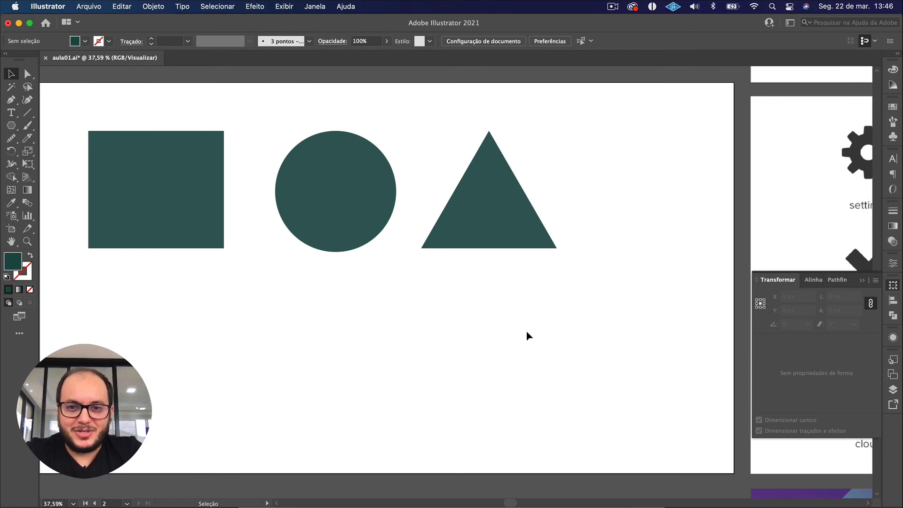
{"action": "left_click_drag", "start_coordinate": [526, 335], "coordinate": [183, 208]}
{"action": "scroll", "coordinate": [472, 212], "scroll_direction": "right", "scroll_amount": 15}
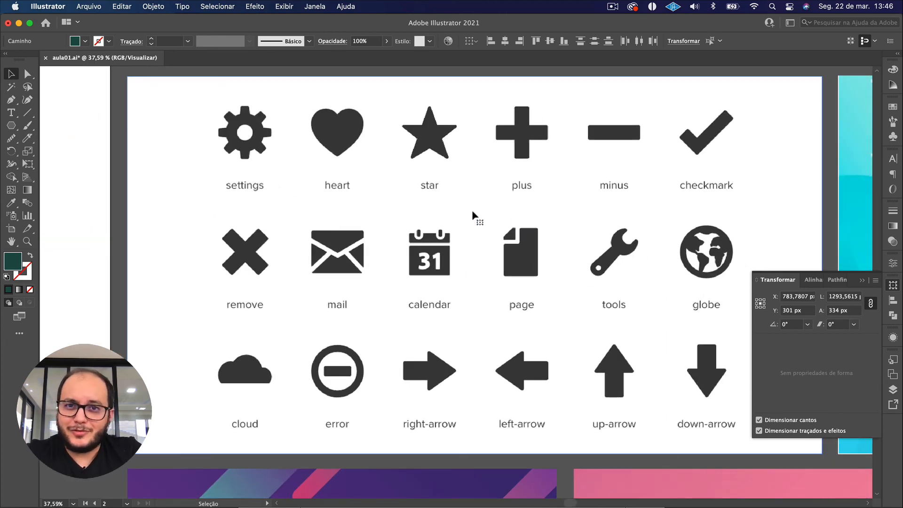
{"action": "scroll", "coordinate": [472, 210], "scroll_direction": "down", "scroll_amount": 3}
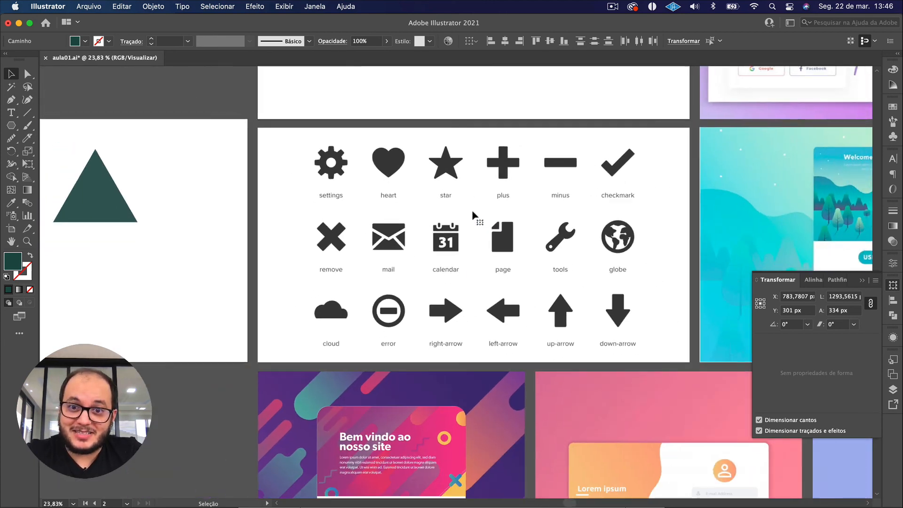
{"action": "scroll", "coordinate": [406, 216], "scroll_direction": "up", "scroll_amount": 3}
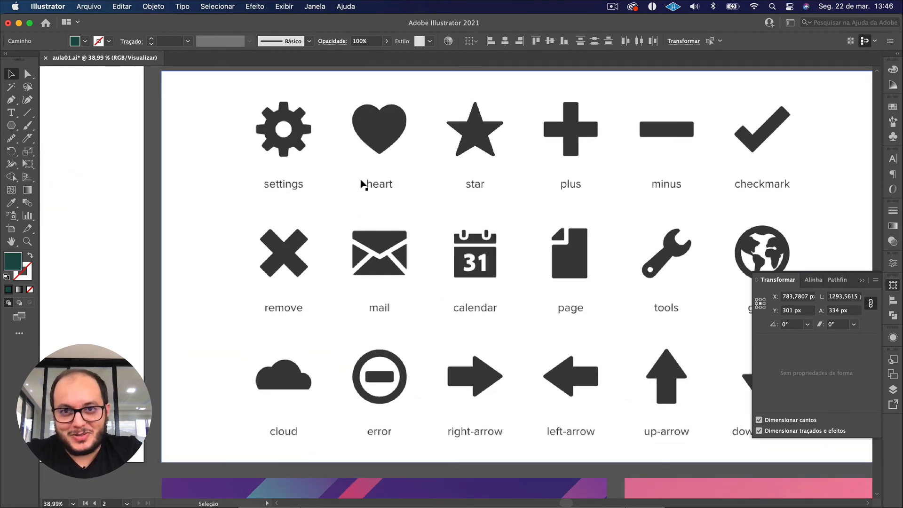
{"action": "scroll", "coordinate": [413, 232], "scroll_direction": "left", "scroll_amount": 4}
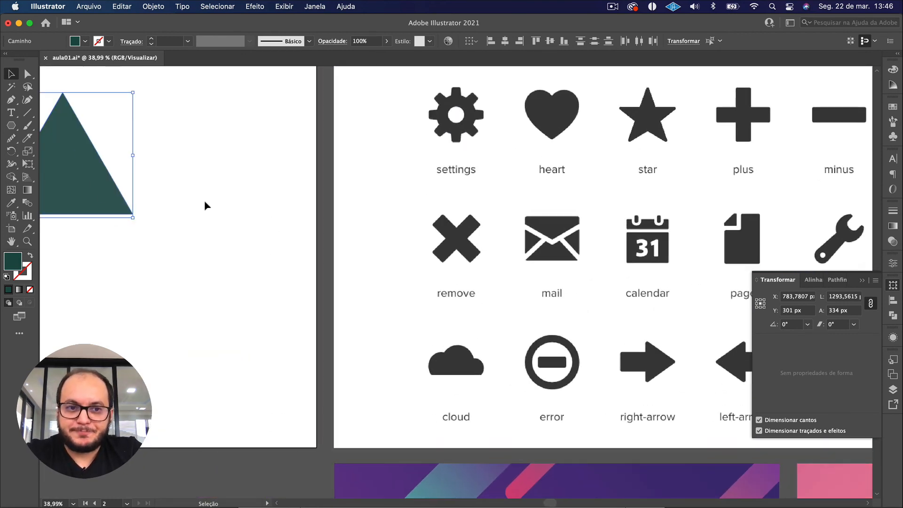
{"action": "scroll", "coordinate": [205, 203], "scroll_direction": "left", "scroll_amount": 10}
Draw a shape with the Star tool below the circle, varying its points and ending with three, about 379 × 329 px.
{"action": "left_click", "coordinate": [8, 124]}
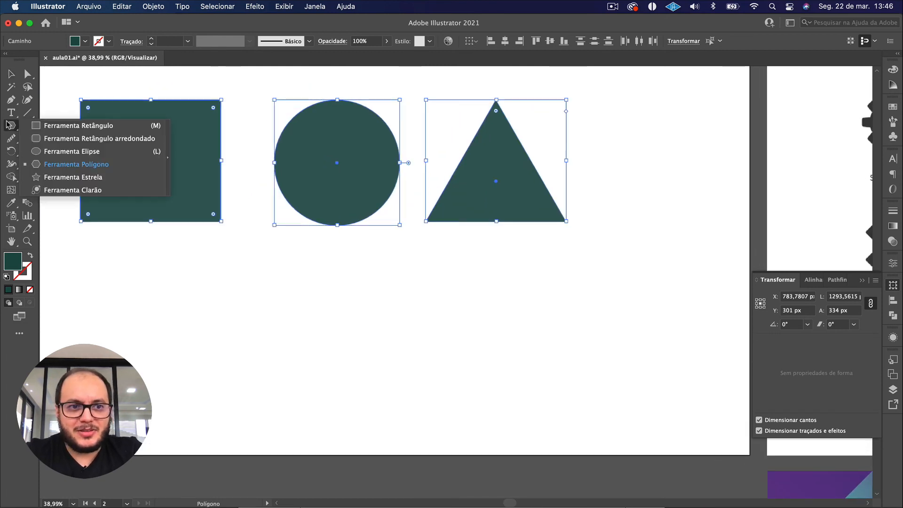
{"action": "left_click", "coordinate": [73, 177]}
{"action": "left_click_drag", "start_coordinate": [282, 256], "coordinate": [338, 307]}
{"action": "key", "text": "Down"}
{"action": "key", "text": "Down"}
{"action": "key", "text": "Up"}
{"action": "key", "text": "Up"}
{"action": "key", "text": "Up"}
{"action": "key", "text": "Up"}
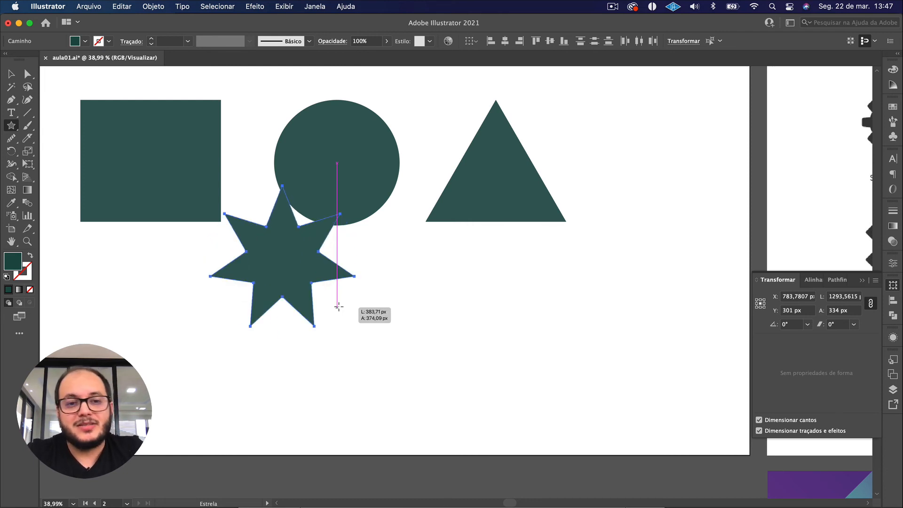
{"action": "left_click_drag", "start_coordinate": [338, 306], "coordinate": [338, 307]}
{"action": "key", "text": "Up"}
{"action": "key", "text": "Up"}
{"action": "key", "text": "Up"}
{"action": "key", "text": "Up"}
{"action": "key", "text": "Up"}
{"action": "key", "text": "Up"}
{"action": "key", "text": "Down"}
{"action": "key", "text": "Down"}
{"action": "key", "text": "Down"}
{"action": "key", "text": "Down"}
{"action": "key", "text": "Down"}
{"action": "key", "text": "Down"}
{"action": "key", "text": "Down"}
{"action": "key", "text": "Down"}
{"action": "key", "text": "Down"}
{"action": "key", "text": "Down"}
{"action": "key", "text": "Up"}
{"action": "key", "text": "Down"}
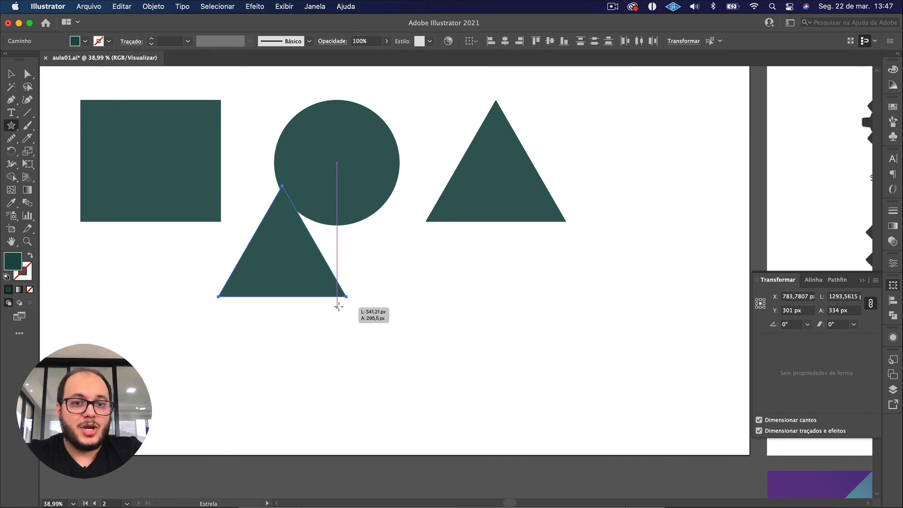
{"action": "left_click_drag", "start_coordinate": [338, 306], "coordinate": [343, 312]}
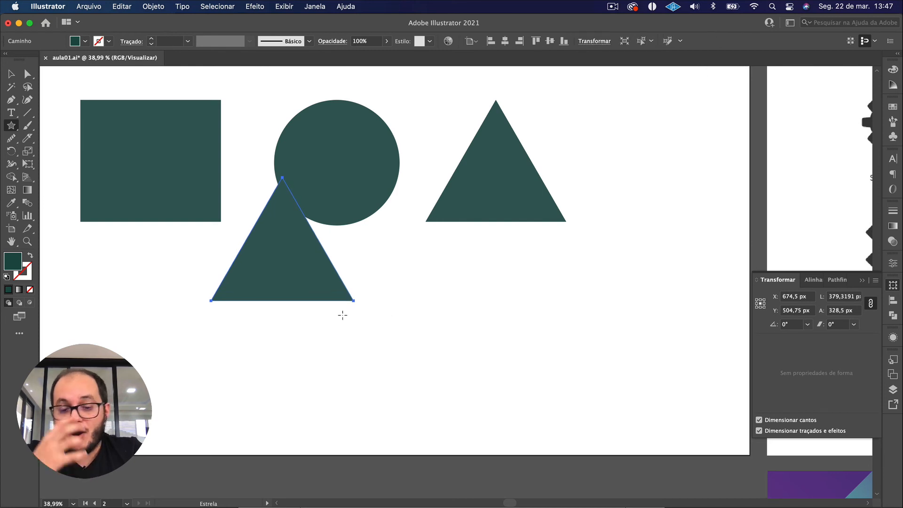
Move the triangle made with the Star tool beneath the first triangle, centred at about X 1243.5 px, Y 648 px.
{"action": "key", "text": "v"}
{"action": "left_click", "coordinate": [530, 318]}
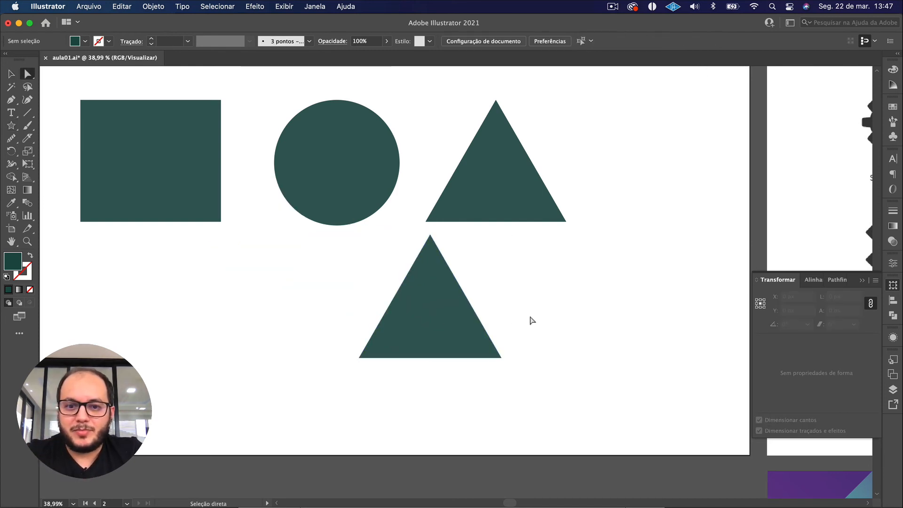
{"action": "key", "text": "v"}
{"action": "left_click_drag", "start_coordinate": [459, 313], "coordinate": [504, 306]}
Move the upper triangle slightly upward so its apex sits just above the tops of the rectangle and circle.
{"action": "left_click", "coordinate": [580, 294]}
{"action": "left_click_drag", "start_coordinate": [476, 165], "coordinate": [513, 183]}
{"action": "left_click", "coordinate": [566, 184]}
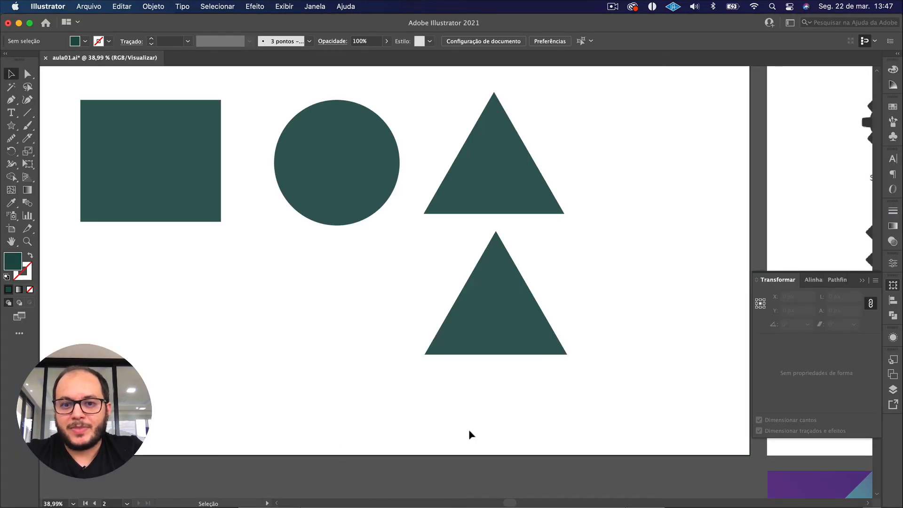
Examine the anchor points and outline of the lower triangle with the Direct Selection tool.
{"action": "left_click", "coordinate": [478, 318]}
{"action": "key", "text": "a"}
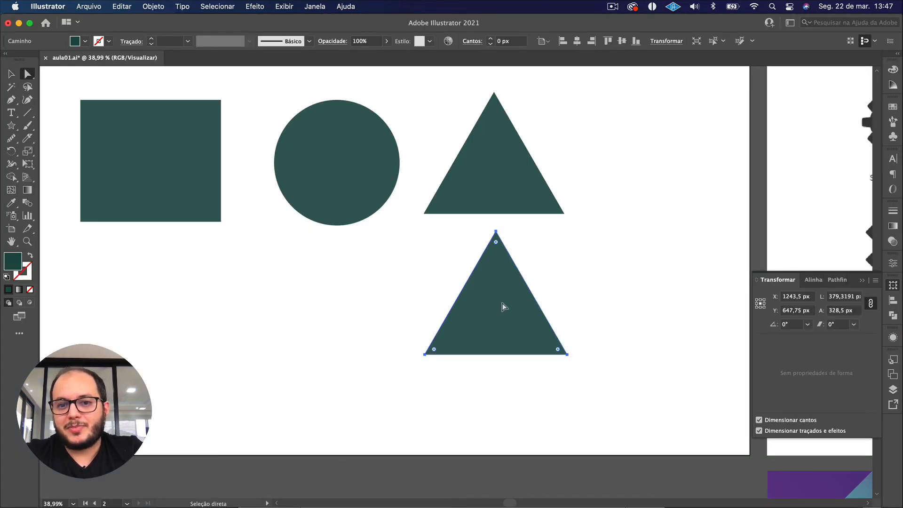
{"action": "left_click_drag", "start_coordinate": [567, 310], "coordinate": [426, 262]}
{"action": "left_click", "coordinate": [423, 244]}
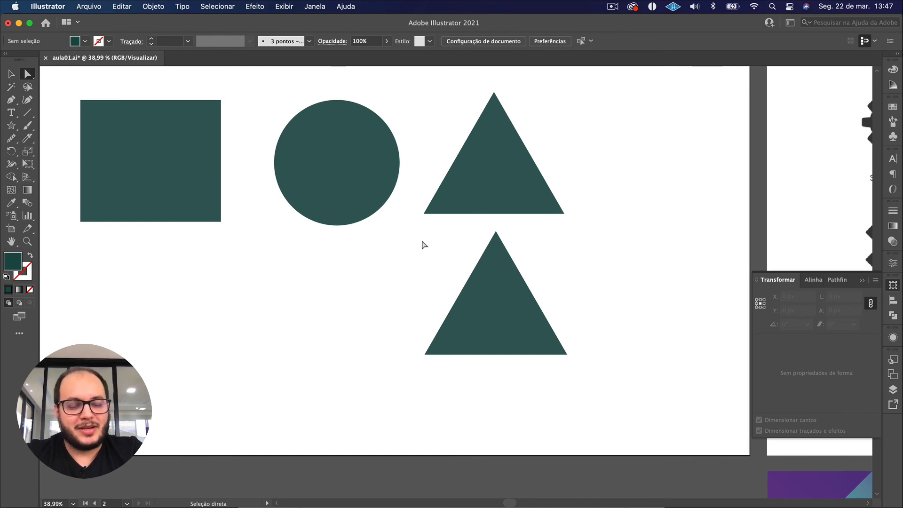
{"action": "left_click", "coordinate": [467, 282]}
{"action": "left_click_drag", "start_coordinate": [362, 281], "coordinate": [485, 416]}
{"action": "left_click_drag", "start_coordinate": [604, 402], "coordinate": [489, 305]}
{"action": "left_click", "coordinate": [564, 290]}
{"action": "left_click_drag", "start_coordinate": [564, 290], "coordinate": [451, 231]}
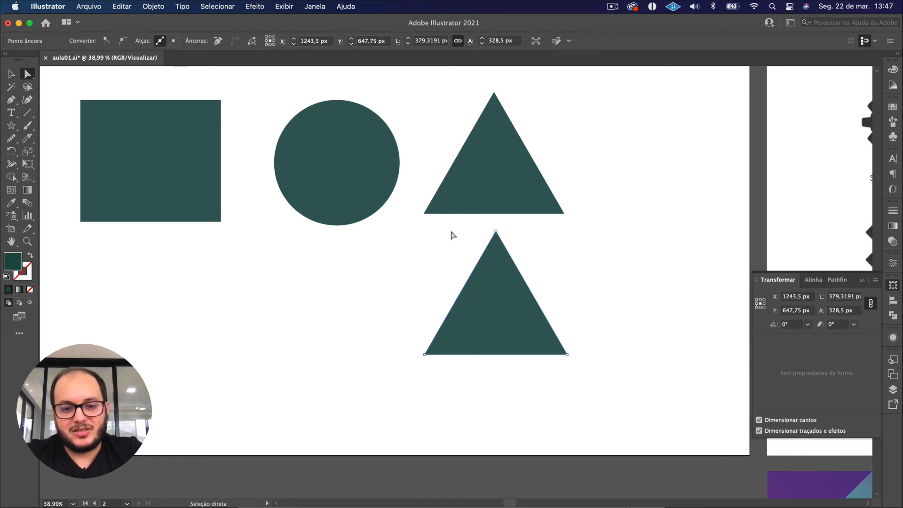
Remove the lower triangle made with the Star tool, including its leftover points and segment.
{"action": "key", "text": "v"}
{"action": "key", "text": "super+z"}
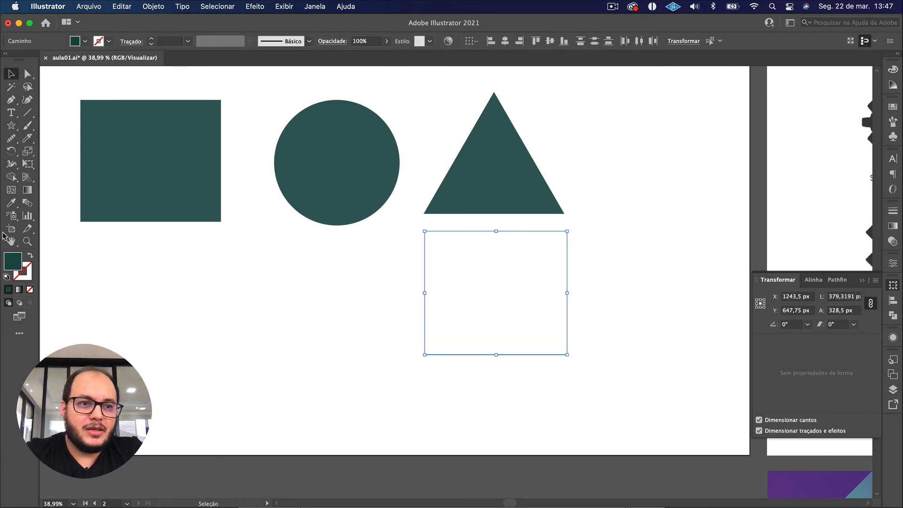
{"action": "left_click", "coordinate": [11, 125]}
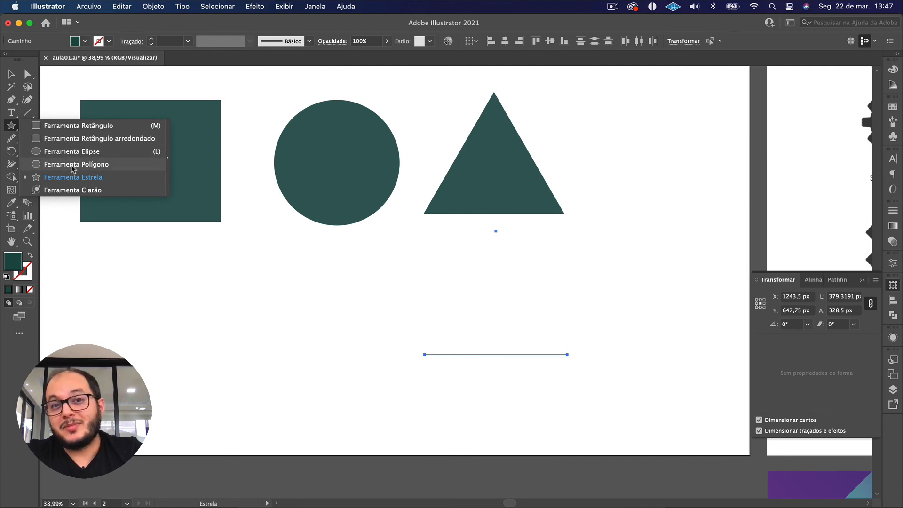
{"action": "left_click", "coordinate": [76, 178]}
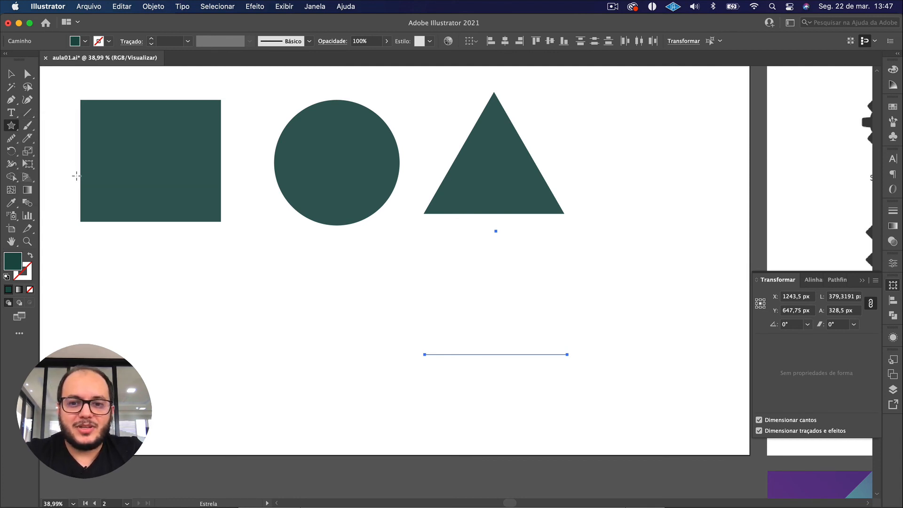
{"action": "key", "text": "v"}
{"action": "key", "text": "super+z"}
{"action": "key", "text": "super+z"}
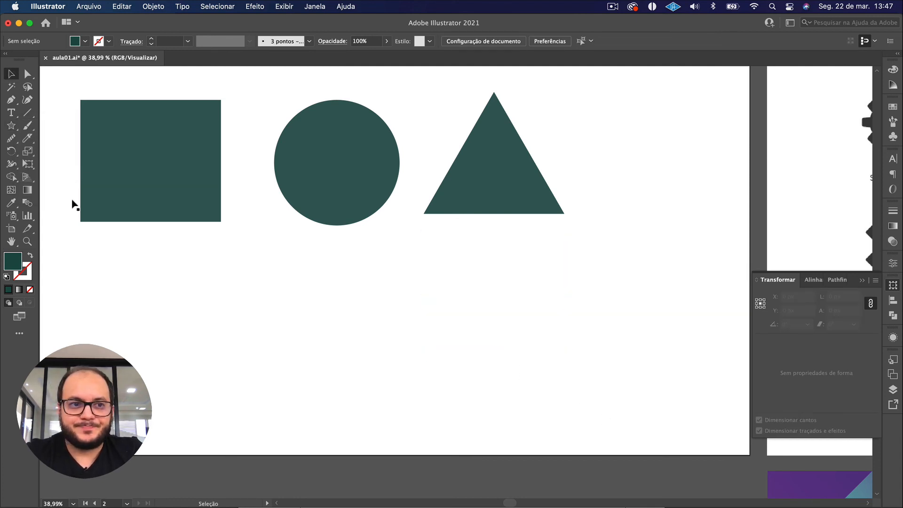
Draw a five-pointed star about 459 × 436 px with the Star tool and place it below the rectangle.
{"action": "left_click", "coordinate": [11, 125]}
{"action": "left_click_drag", "start_coordinate": [459, 330], "coordinate": [522, 396]}
{"action": "key", "text": "Up"}
{"action": "key", "text": "Up"}
{"action": "key", "text": "Up"}
{"action": "key", "text": "Up"}
{"action": "key", "text": "Up"}
{"action": "key", "text": "Down"}
{"action": "key", "text": "Down"}
{"action": "key", "text": "Down"}
{"action": "key", "text": "Down"}
{"action": "key", "text": "Up"}
{"action": "key", "text": "v"}
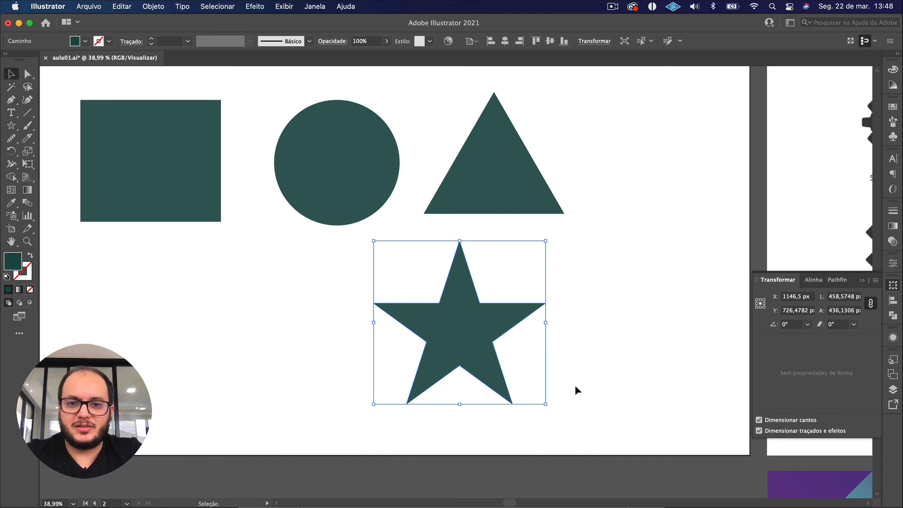
{"action": "left_click_drag", "start_coordinate": [464, 345], "coordinate": [160, 351]}
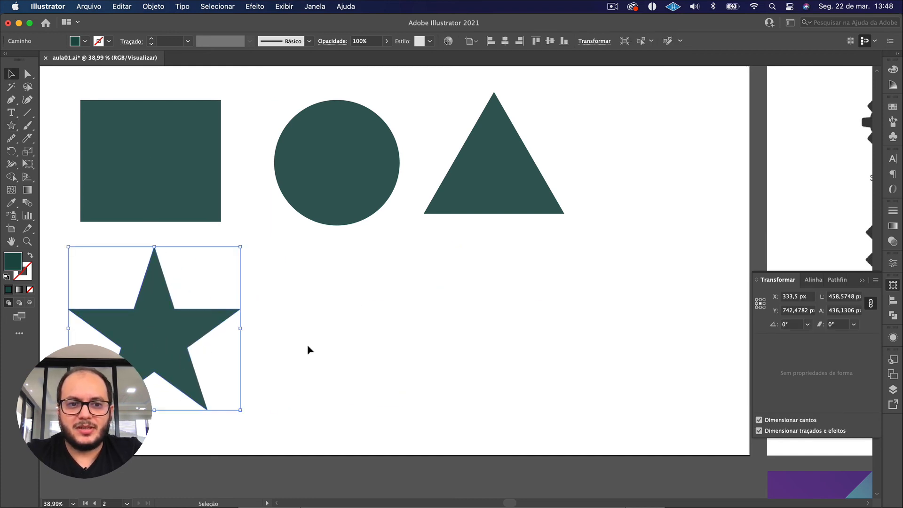
{"action": "left_click", "coordinate": [307, 344]}
Draw a lens flare over the artboard's centre with the Flare tool (Ferramenta Clarão) and delete it.
{"action": "left_click_drag", "start_coordinate": [12, 125], "coordinate": [56, 188]}
{"action": "left_click_drag", "start_coordinate": [340, 247], "coordinate": [440, 338]}
{"action": "scroll", "coordinate": [441, 337], "scroll_direction": "down", "scroll_amount": 3}
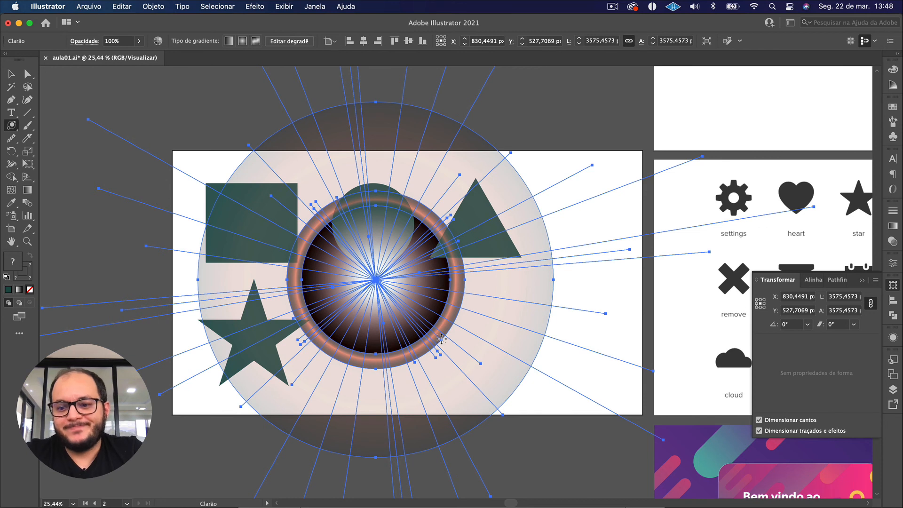
{"action": "key", "text": "Delete"}
{"action": "key", "text": "v"}
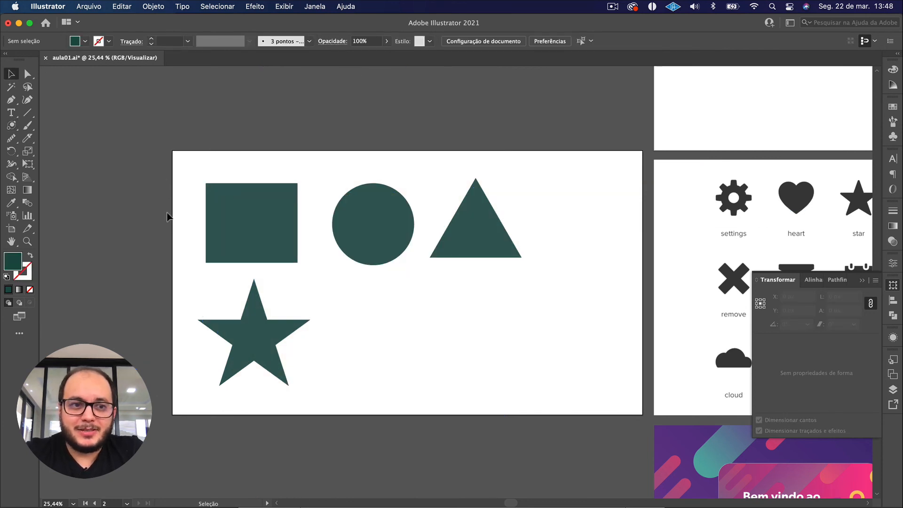
{"action": "left_click", "coordinate": [11, 125]}
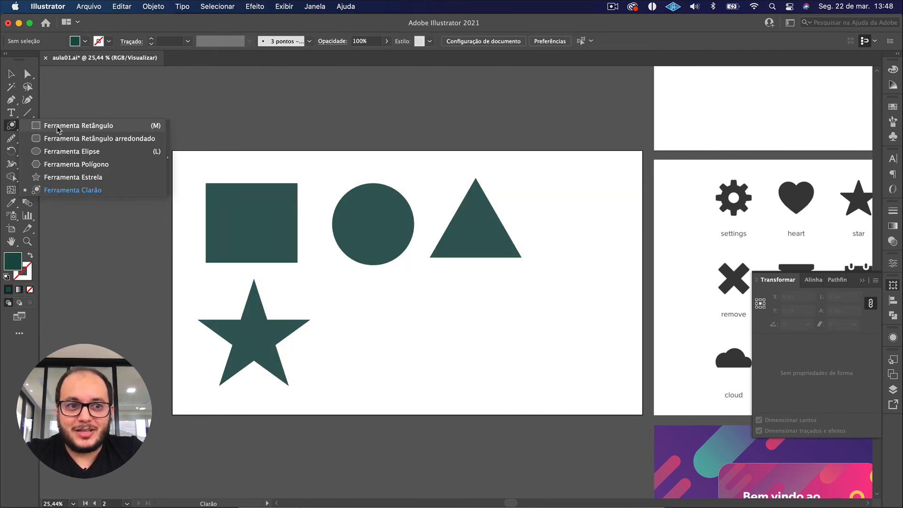
{"action": "left_click", "coordinate": [62, 177]}
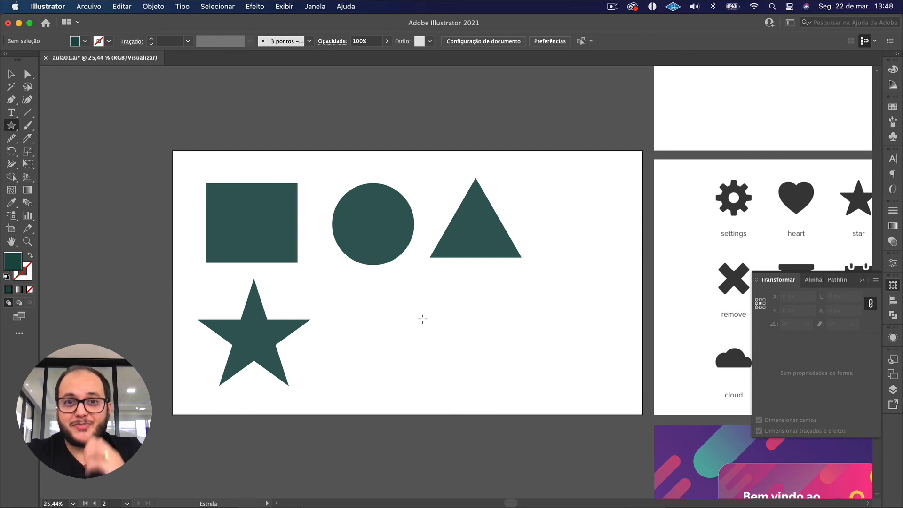
{"action": "key", "text": "v"}
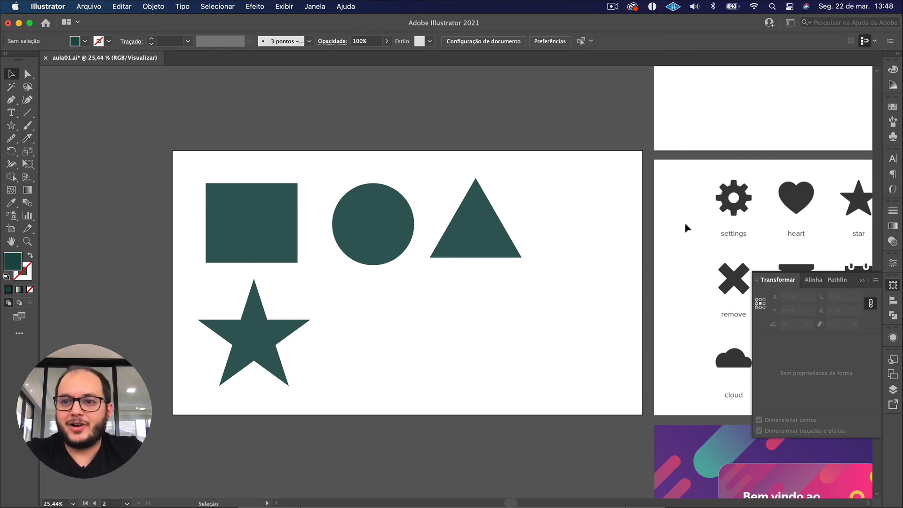
Examine the artboard with the icon set and compare its icons with the basic shapes on the neighbouring artboard.
{"action": "scroll", "coordinate": [801, 202], "scroll_direction": "right", "scroll_amount": 1}
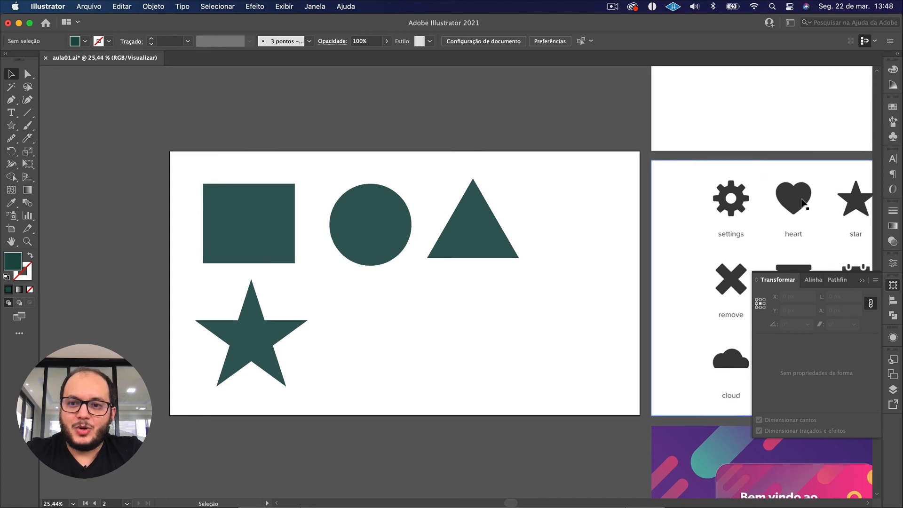
{"action": "scroll", "coordinate": [802, 202], "scroll_direction": "right", "scroll_amount": 10}
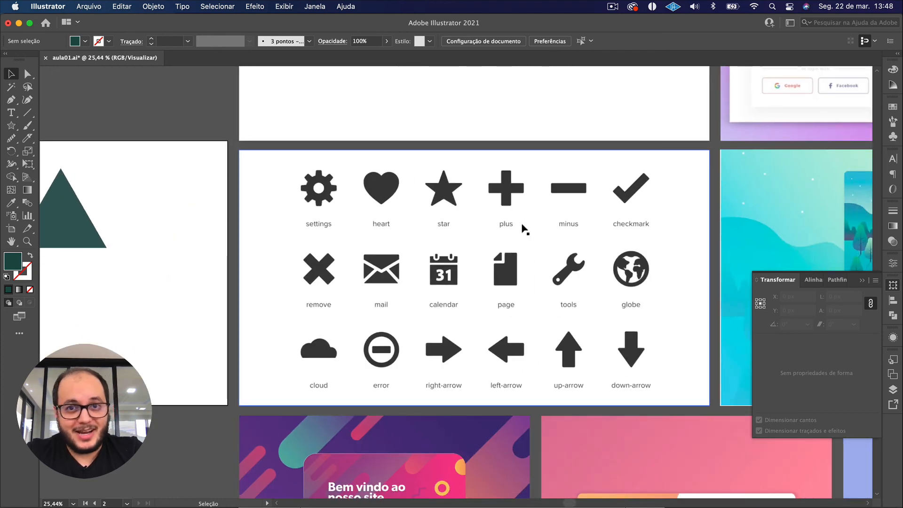
{"action": "scroll", "coordinate": [523, 229], "scroll_direction": "up", "scroll_amount": 5}
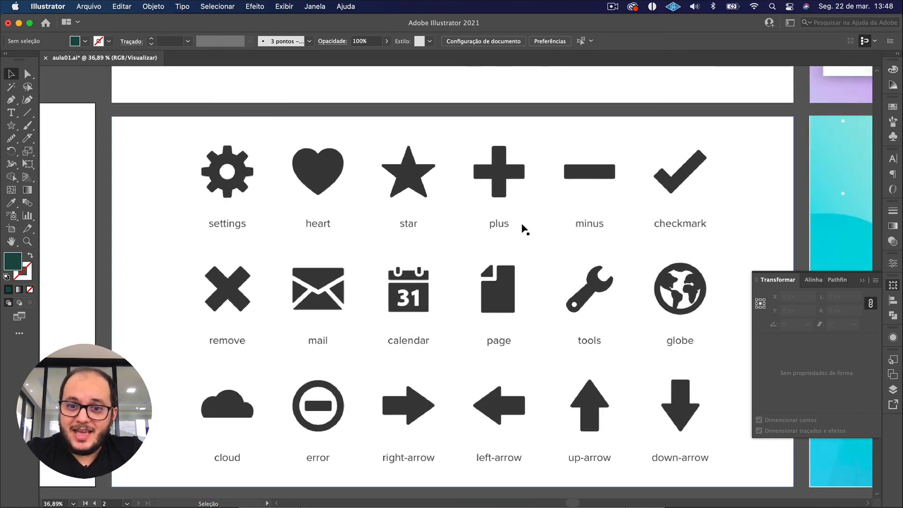
{"action": "scroll", "coordinate": [523, 229], "scroll_direction": "down", "scroll_amount": 1}
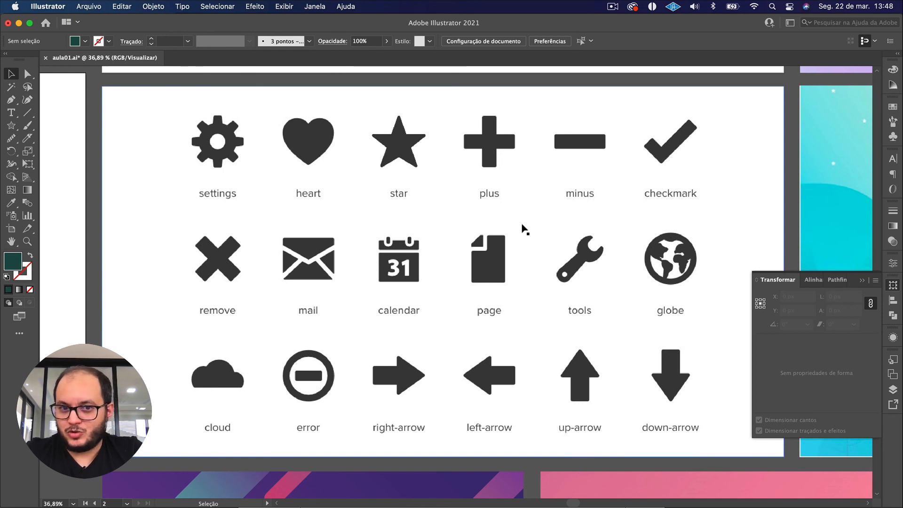
{"action": "scroll", "coordinate": [322, 248], "scroll_direction": "left", "scroll_amount": 10}
{"action": "scroll", "coordinate": [323, 247], "scroll_direction": "down", "scroll_amount": 2}
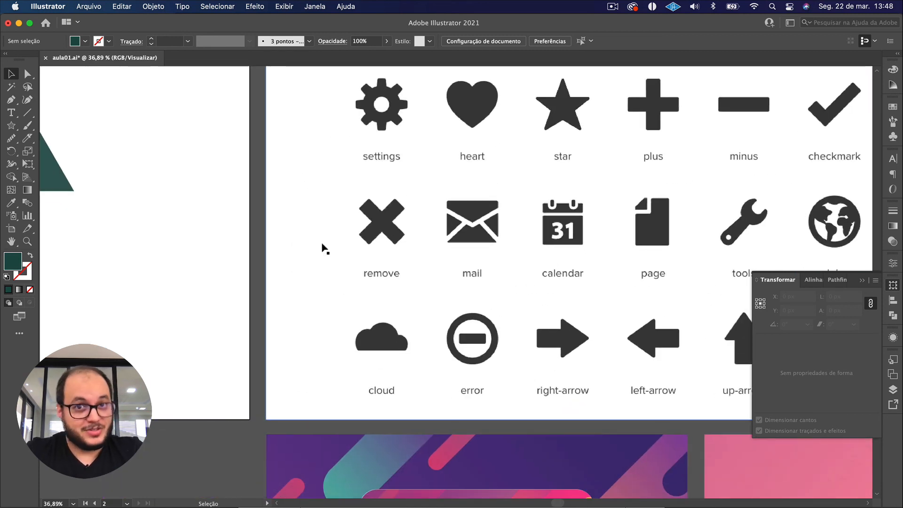
{"action": "scroll", "coordinate": [241, 286], "scroll_direction": "left", "scroll_amount": 15}
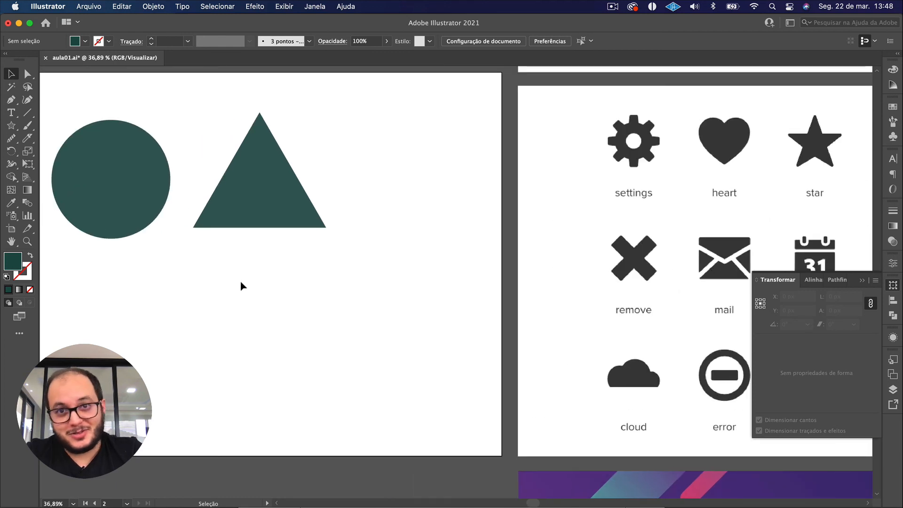
{"action": "scroll", "coordinate": [240, 286], "scroll_direction": "down", "scroll_amount": 2}
{"action": "scroll", "coordinate": [241, 286], "scroll_direction": "left", "scroll_amount": 10}
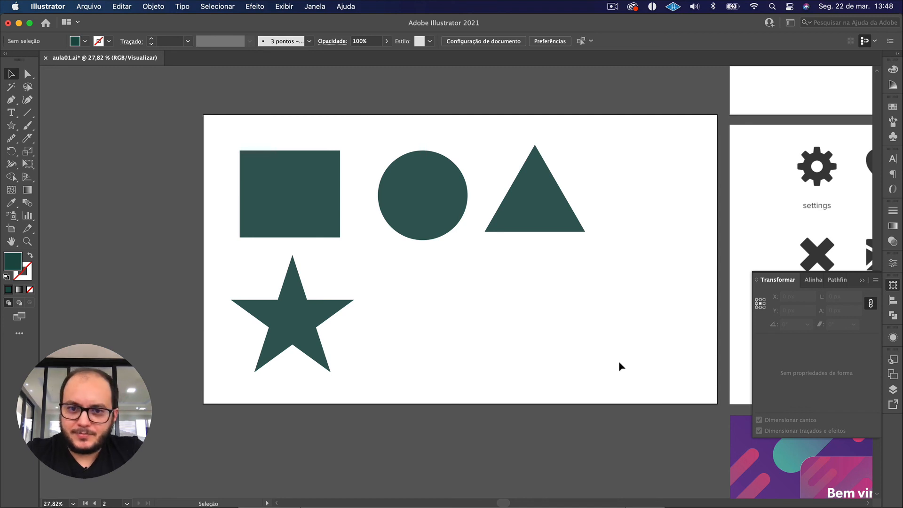
Select the rectangle, circle and triangle together and clear the selection.
{"action": "mouse_move", "coordinate": [619, 263]}
{"action": "left_mouse_down"}
{"action": "mouse_move", "coordinate": [263, 180]}
{"action": "mouse_move", "coordinate": [248, 160]}
{"action": "mouse_move", "coordinate": [521, 248]}
{"action": "left_mouse_up"}
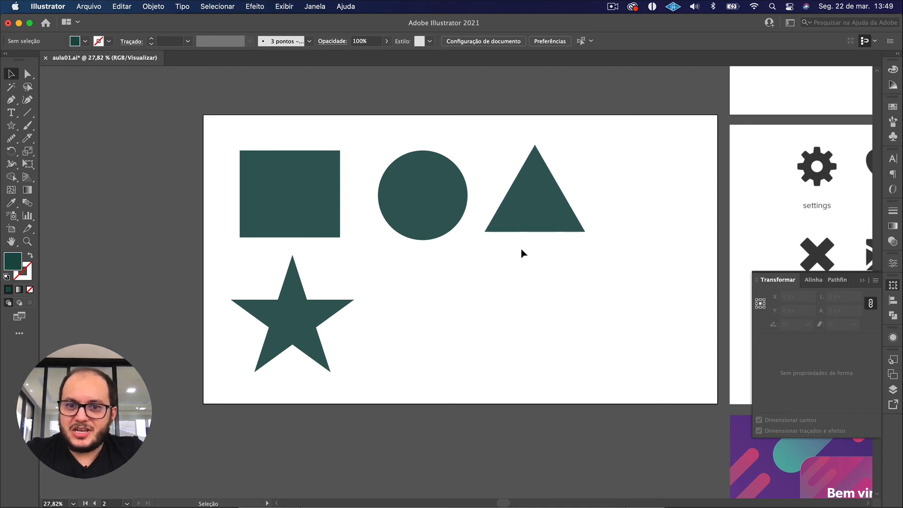
{"action": "left_click_drag", "start_coordinate": [640, 249], "coordinate": [209, 119]}
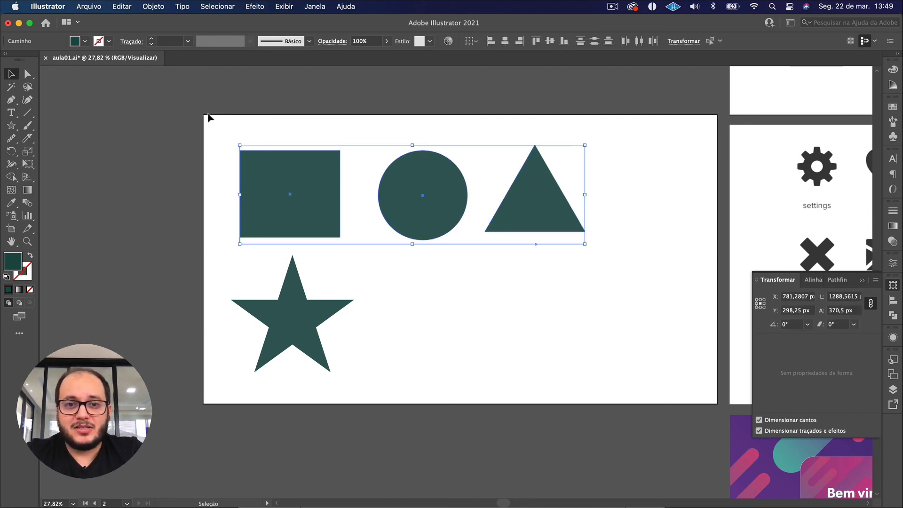
{"action": "left_click", "coordinate": [441, 287]}
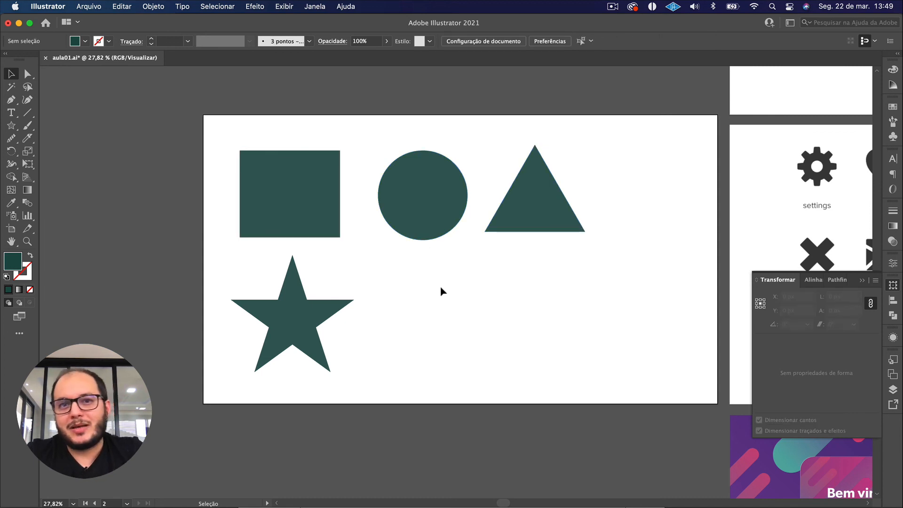
Compare the rectangle's live corner handles with the selection outline of the star.
{"action": "left_click", "coordinate": [322, 205]}
{"action": "scroll", "coordinate": [322, 206], "scroll_direction": "up", "scroll_amount": 3}
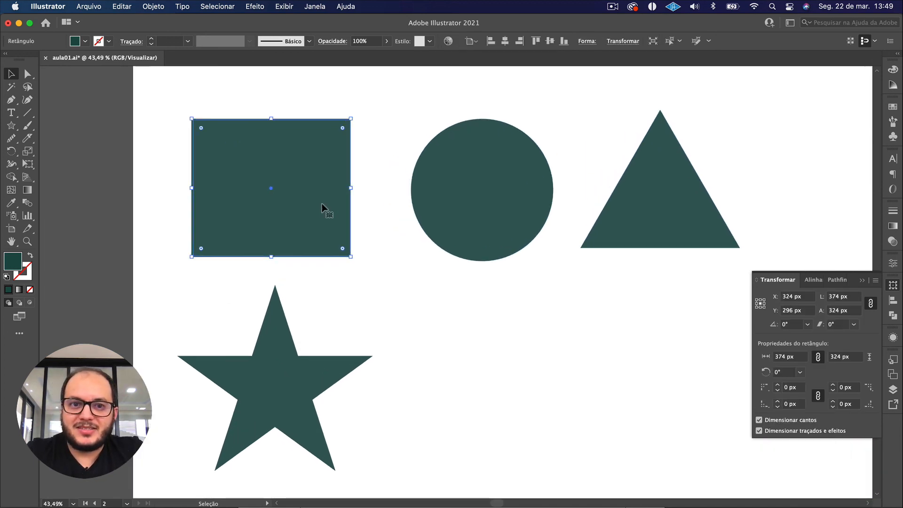
{"action": "scroll", "coordinate": [323, 206], "scroll_direction": "up", "scroll_amount": 1}
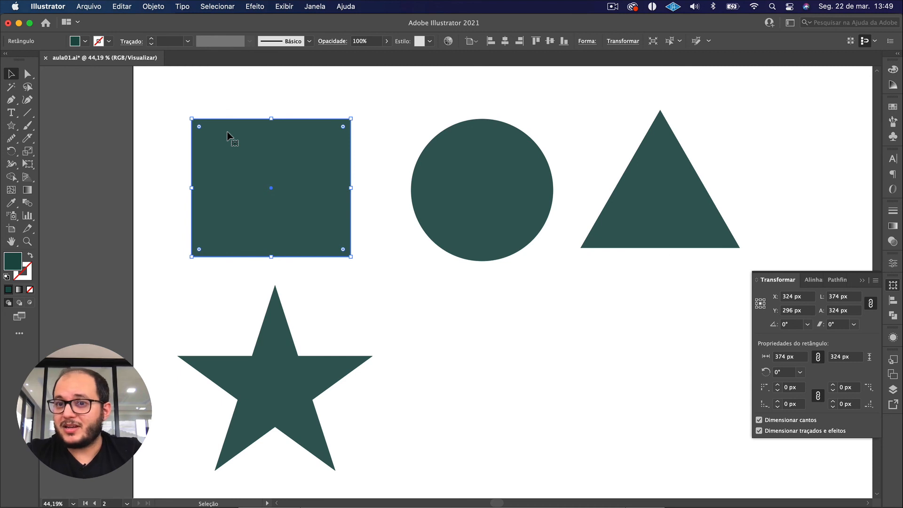
{"action": "left_click", "coordinate": [283, 359]}
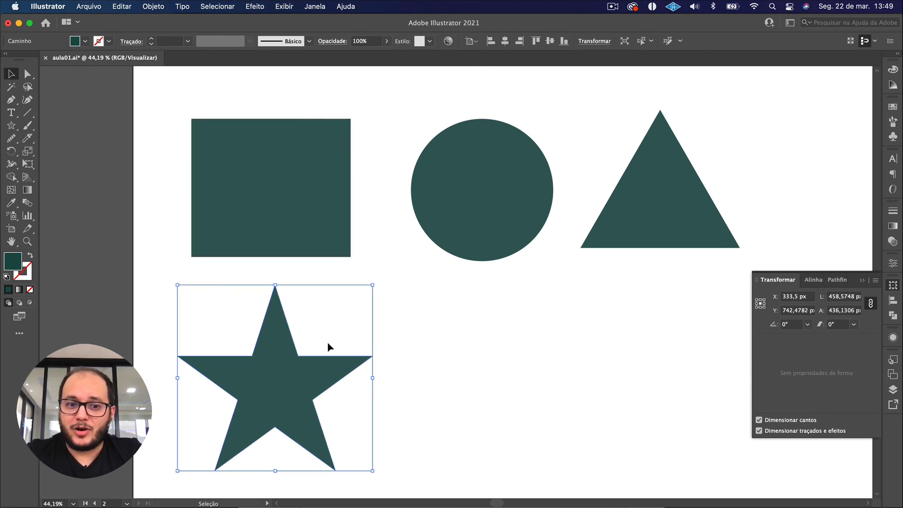
{"action": "left_click", "coordinate": [441, 307]}
Select the rectangle's upper-left and upper-right anchor points one at a time with the Direct Selection tool.
{"action": "left_click", "coordinate": [272, 208]}
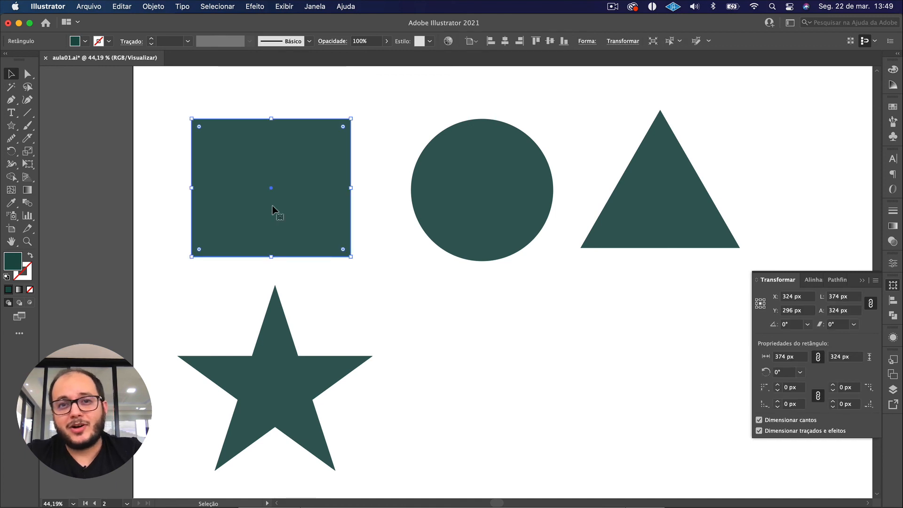
{"action": "left_click", "coordinate": [27, 74]}
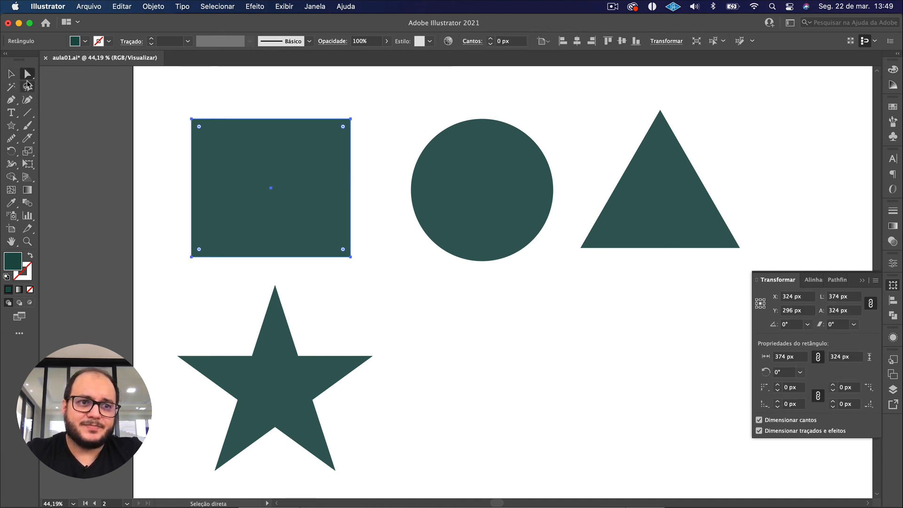
{"action": "left_click", "coordinate": [28, 76]}
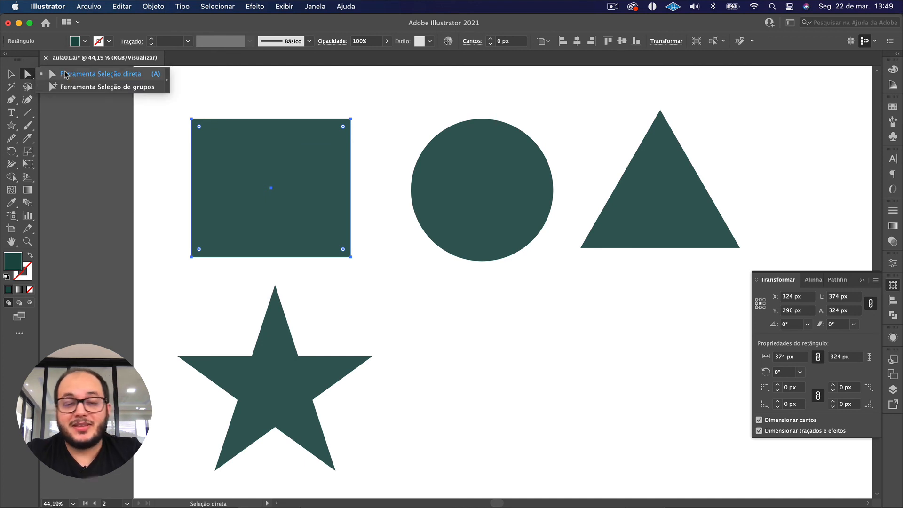
{"action": "left_click", "coordinate": [170, 155]}
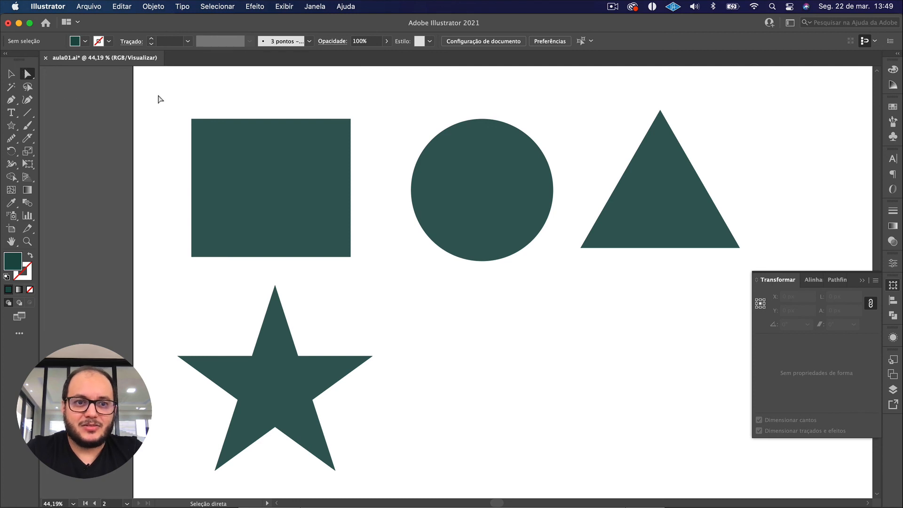
{"action": "left_click_drag", "start_coordinate": [159, 99], "coordinate": [233, 162]}
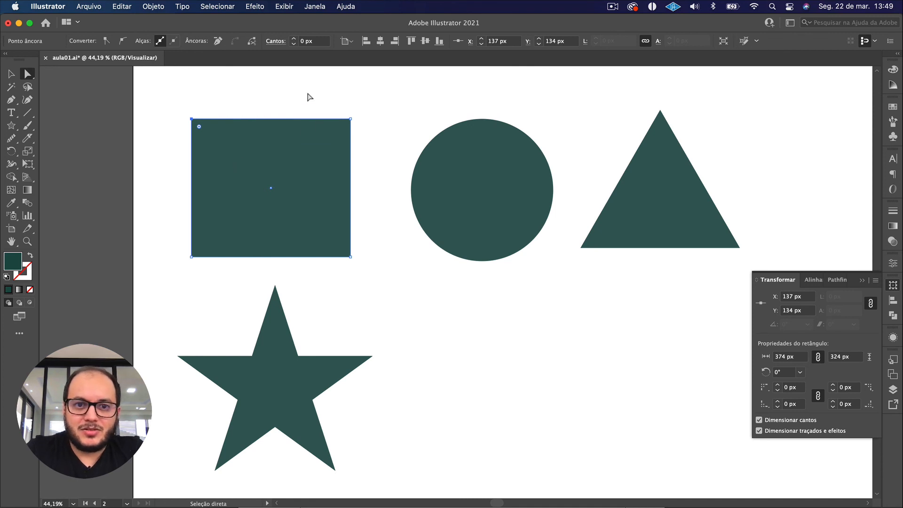
{"action": "left_click_drag", "start_coordinate": [308, 97], "coordinate": [381, 152]}
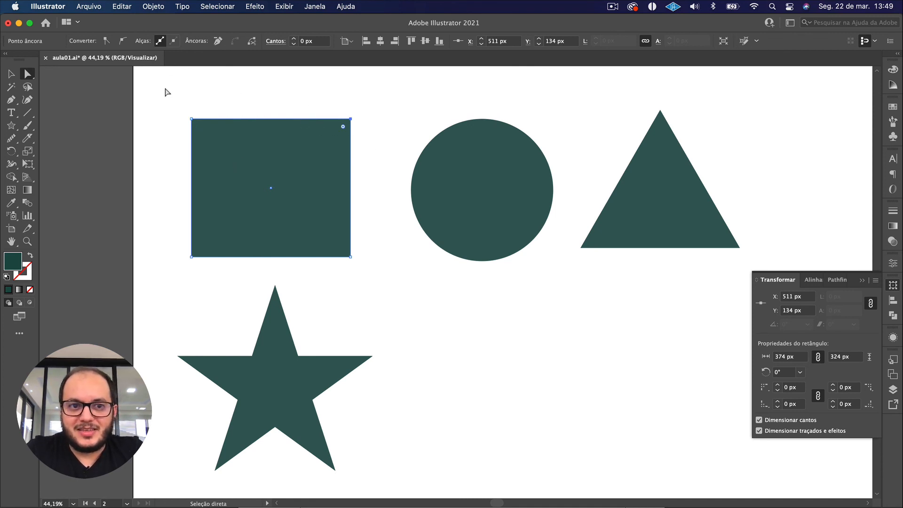
{"action": "left_click_drag", "start_coordinate": [164, 89], "coordinate": [234, 155]}
{"action": "left_click", "coordinate": [168, 104]}
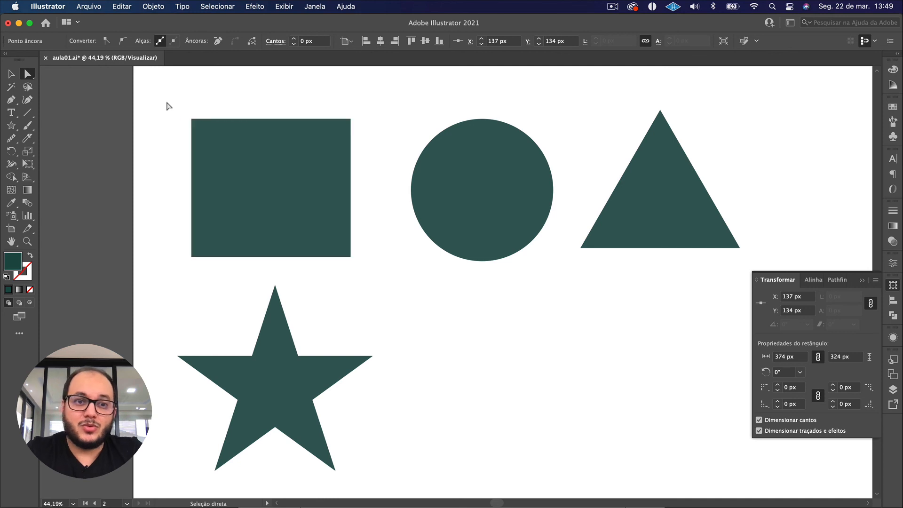
Move the rectangle's two upper anchor points together about 10 px right and 14 px up, and undo the move.
{"action": "left_click_drag", "start_coordinate": [164, 99], "coordinate": [369, 159]}
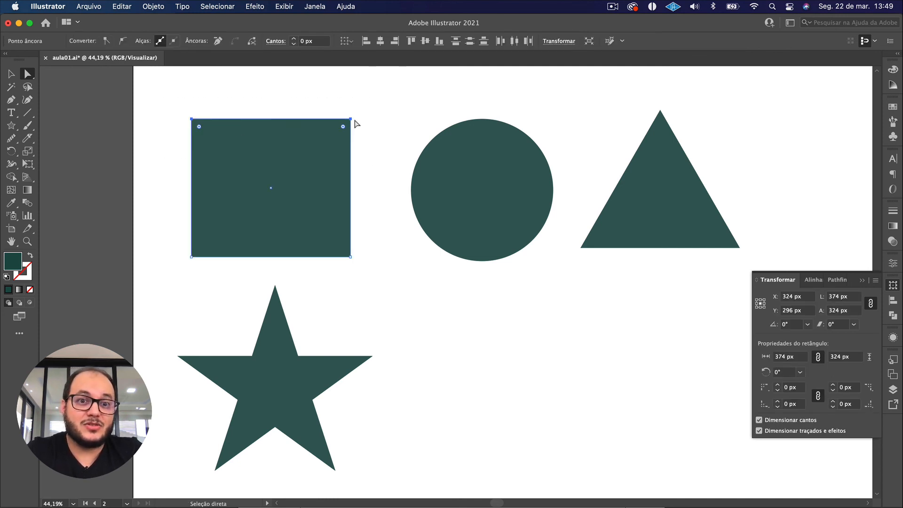
{"action": "mouse_move", "coordinate": [350, 120]}
{"action": "left_mouse_down"}
{"action": "mouse_move", "coordinate": [403, 122]}
{"action": "mouse_move", "coordinate": [354, 120]}
{"action": "mouse_move", "coordinate": [325, 204]}
{"action": "mouse_move", "coordinate": [335, 100]}
{"action": "mouse_move", "coordinate": [394, 190]}
{"action": "mouse_move", "coordinate": [354, 114]}
{"action": "left_mouse_up"}
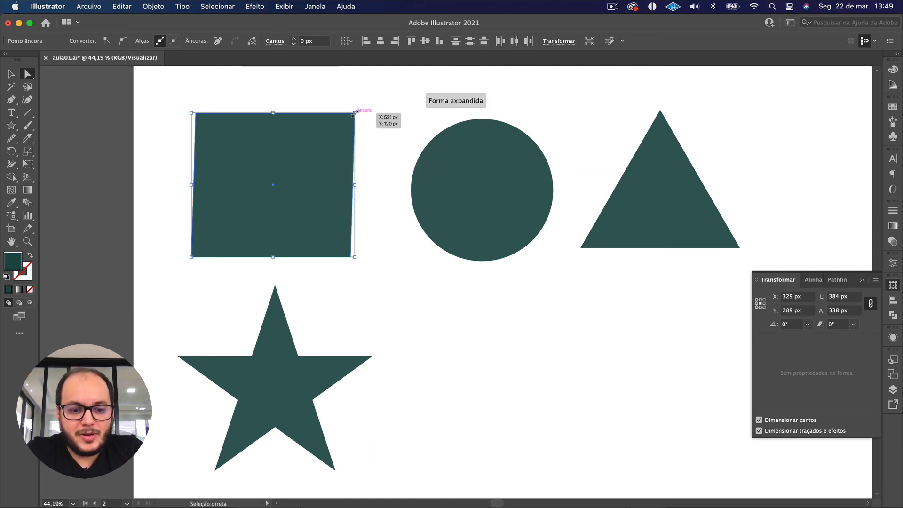
{"action": "key", "text": "super+z"}
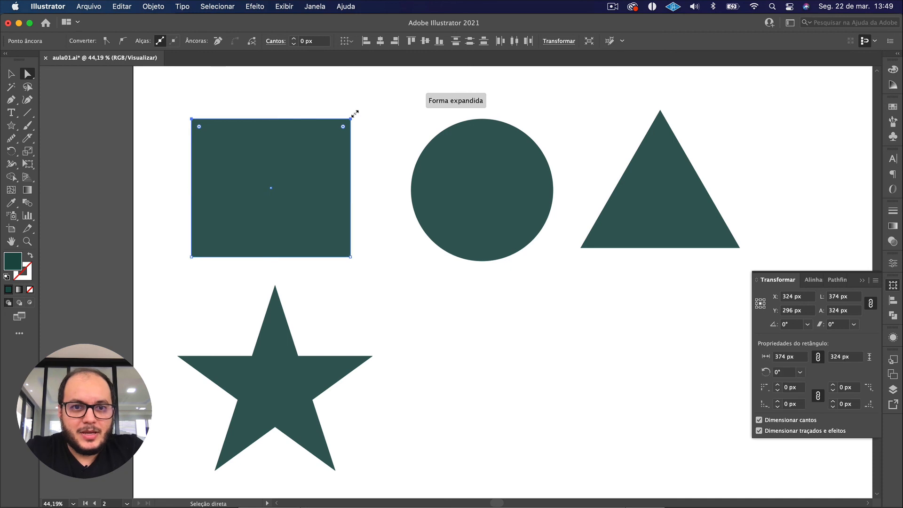
Round only the rectangle's upper-right corner to a radius of about 215 px.
{"action": "left_click", "coordinate": [366, 138]}
{"action": "left_click_drag", "start_coordinate": [373, 144], "coordinate": [313, 92]}
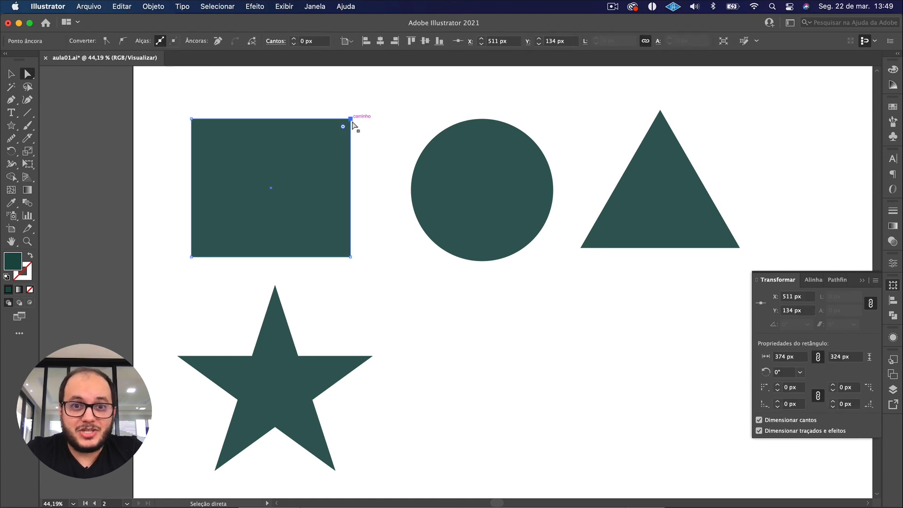
{"action": "left_click_drag", "start_coordinate": [378, 146], "coordinate": [257, 208]}
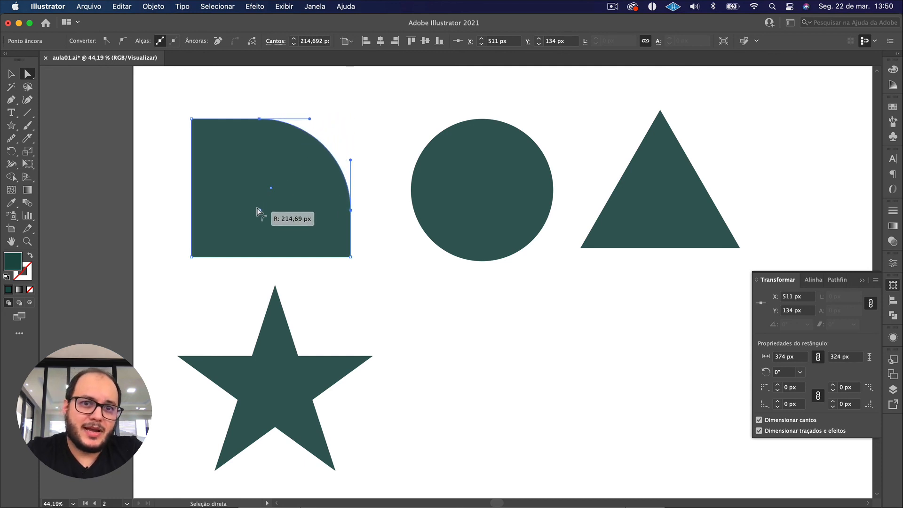
Set the radius of the rectangle's upper-right corner to 20 px.
{"action": "left_click", "coordinate": [295, 40]}
{"action": "left_click", "coordinate": [295, 39]}
{"action": "left_click", "coordinate": [295, 40]}
{"action": "left_click", "coordinate": [294, 39]}
{"action": "left_click", "coordinate": [294, 39]}
{"action": "double_click", "coordinate": [310, 40]}
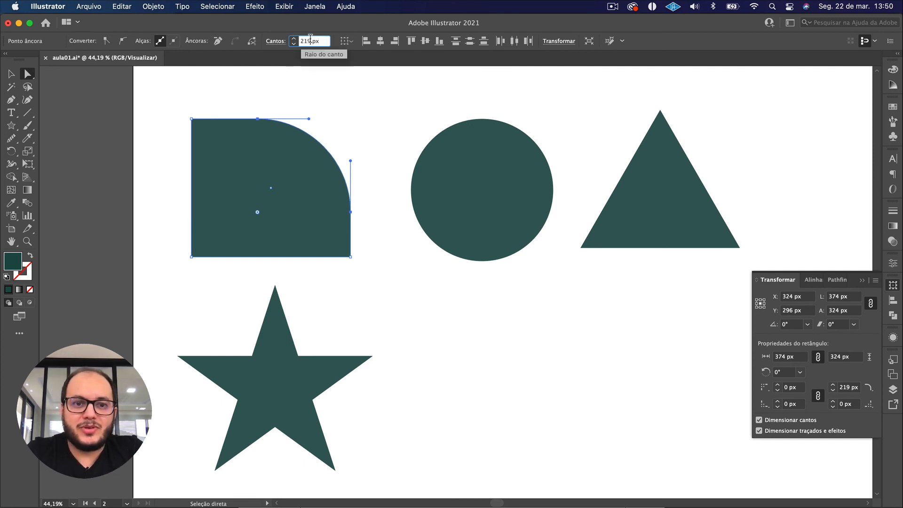
{"action": "type", "text": "200"}
{"action": "key", "text": "BackSpace"}
{"action": "key", "text": "Return"}
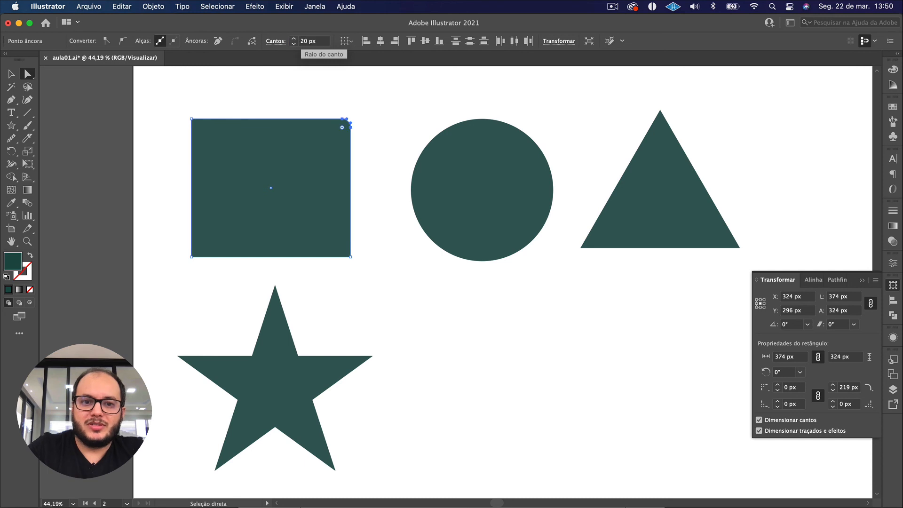
Round the rectangle's upper-right corner to a radius of 324 px with its live corner handle.
{"action": "left_click_drag", "start_coordinate": [298, 92], "coordinate": [385, 175]}
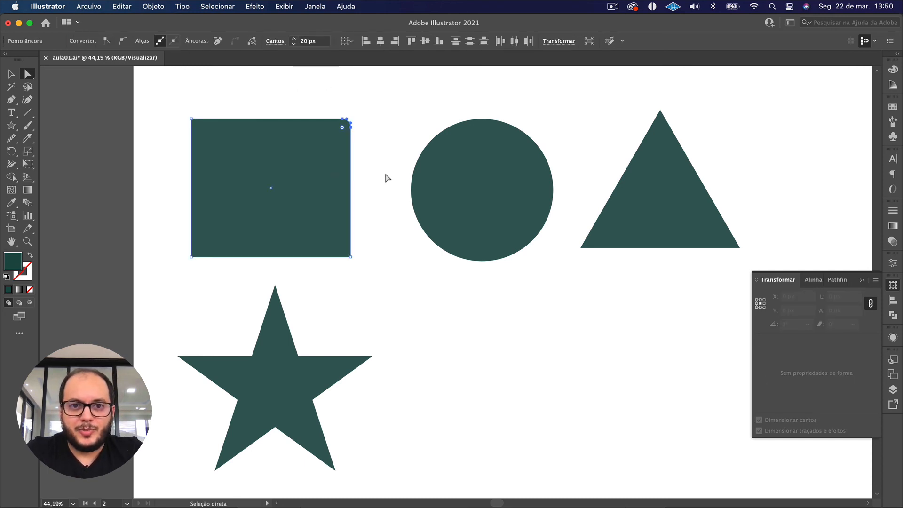
{"action": "left_click_drag", "start_coordinate": [342, 125], "coordinate": [192, 288]}
{"action": "key", "text": "v"}
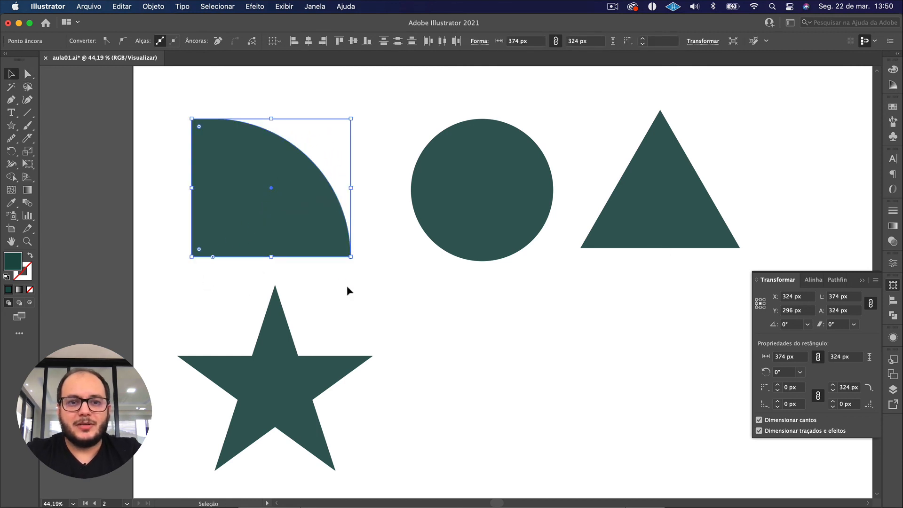
Delete the rectangle with the rounded upper-right corner.
{"action": "left_click", "coordinate": [348, 286]}
{"action": "left_click", "coordinate": [292, 223]}
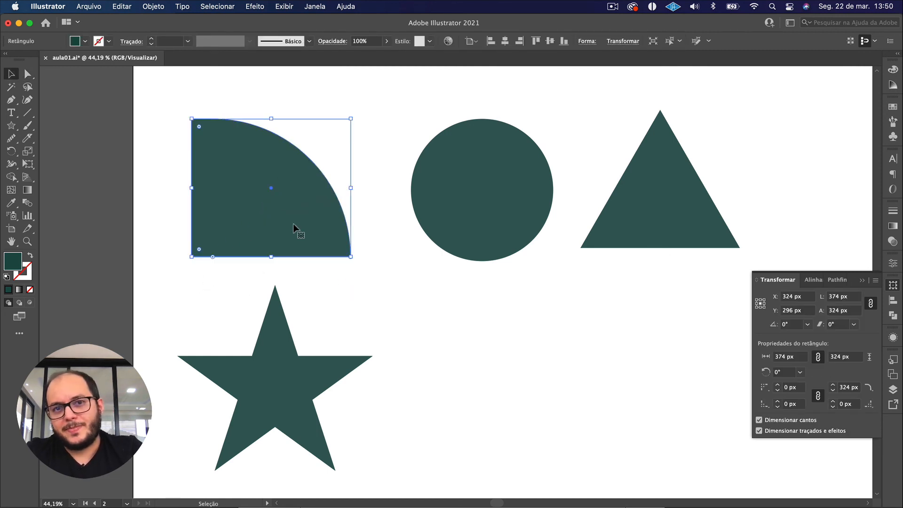
{"action": "key", "text": "Delete"}
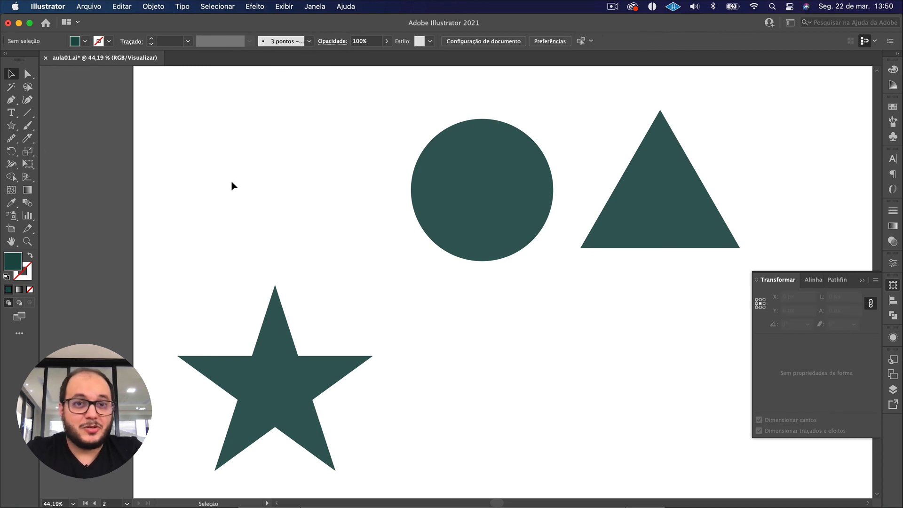
Draw a square of about 218 px in the empty area beside the circle, above the star.
{"action": "left_click", "coordinate": [11, 126]}
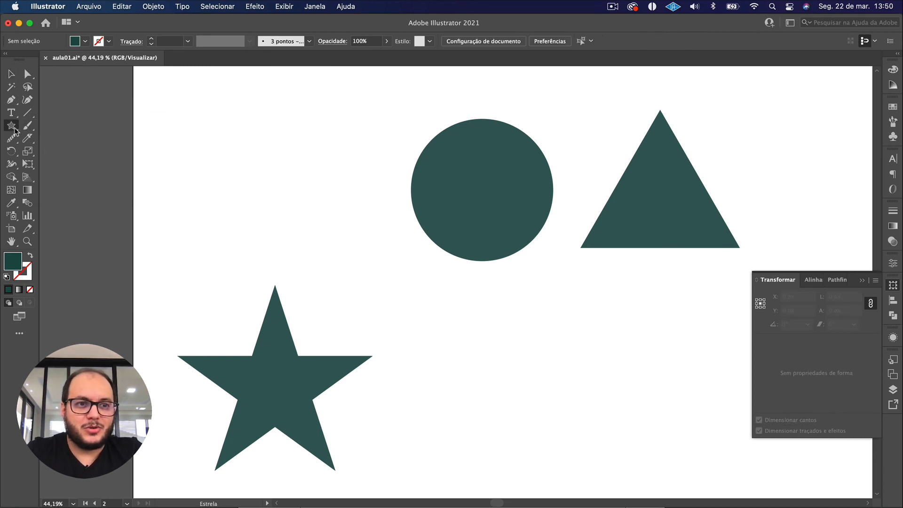
{"action": "left_click", "coordinate": [60, 127]}
{"action": "left_click", "coordinate": [9, 125]}
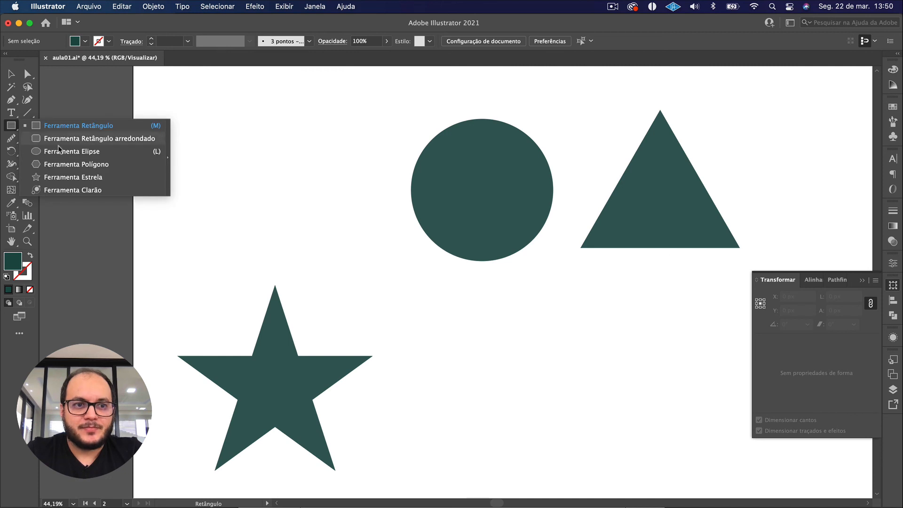
{"action": "left_click", "coordinate": [71, 127]}
{"action": "left_click_drag", "start_coordinate": [249, 179], "coordinate": [298, 225]}
Round only the square's upper-right corner to its maximum radius of 218 px, forming a quarter circle.
{"action": "key", "text": "a"}
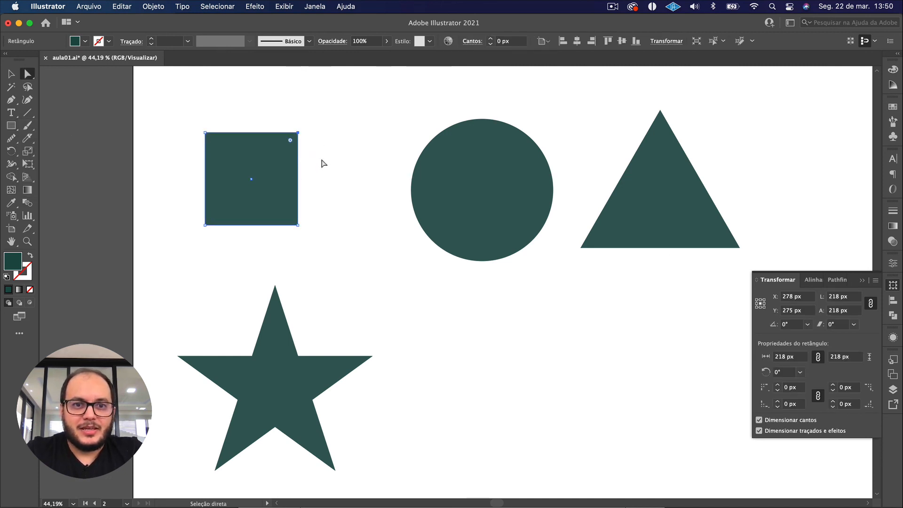
{"action": "left_click_drag", "start_coordinate": [290, 140], "coordinate": [176, 266]}
{"action": "key", "text": "v"}
{"action": "left_click_drag", "start_coordinate": [314, 231], "coordinate": [311, 235]}
{"action": "key", "text": "super+z"}
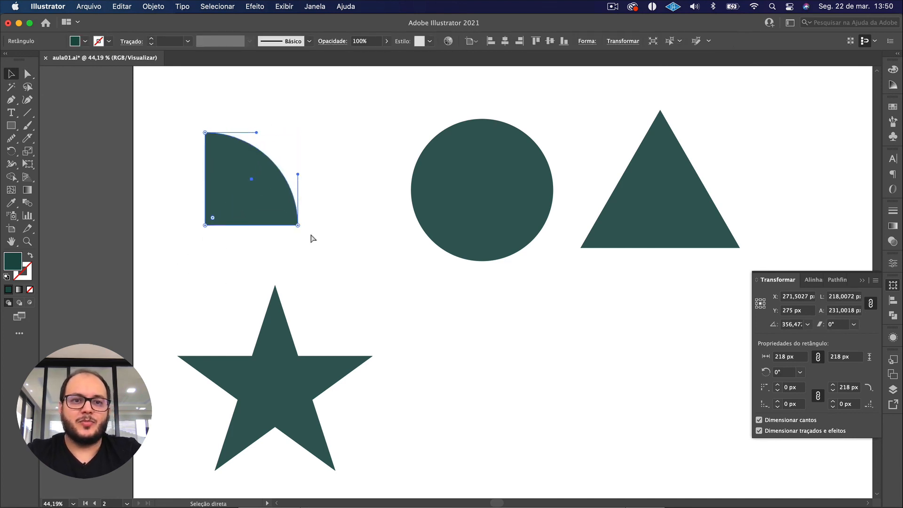
{"action": "left_click", "coordinate": [321, 249]}
{"action": "left_click", "coordinate": [238, 188]}
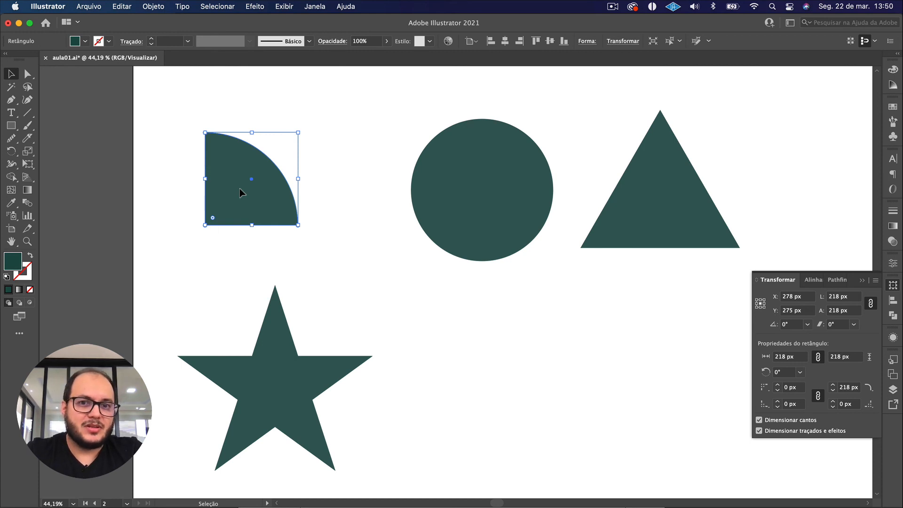
Delete the circle's left and bottom anchor points with the Direct Selection tool.
{"action": "left_click", "coordinate": [368, 299]}
{"action": "left_click", "coordinate": [495, 209]}
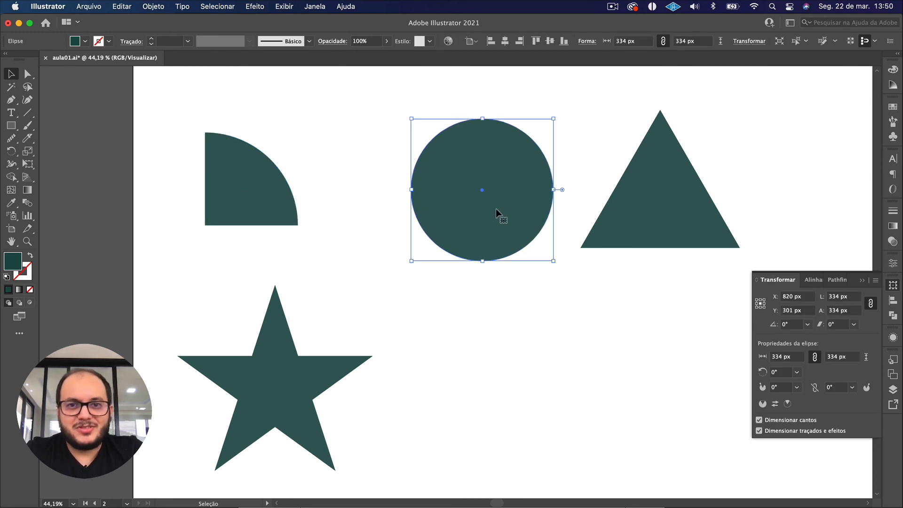
{"action": "left_click", "coordinate": [27, 75]}
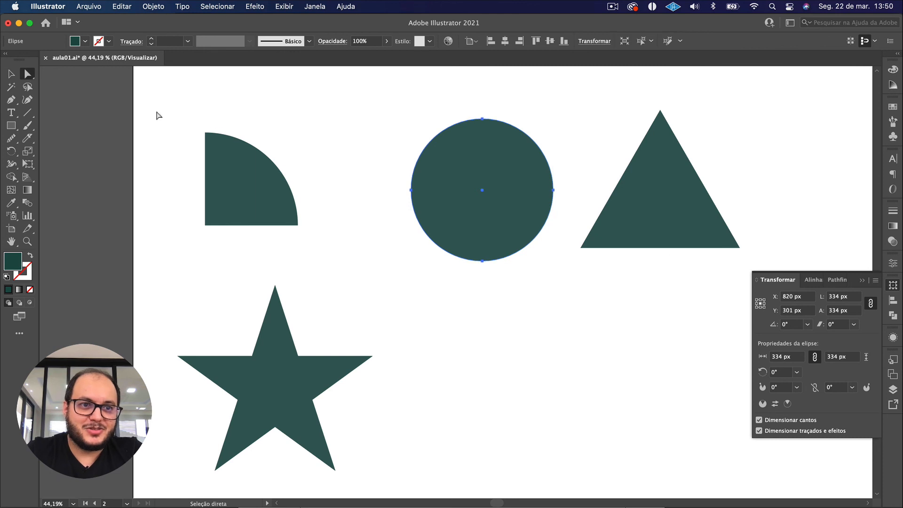
{"action": "left_click_drag", "start_coordinate": [375, 187], "coordinate": [497, 284]}
{"action": "key", "text": "Delete"}
{"action": "key", "text": "Delete"}
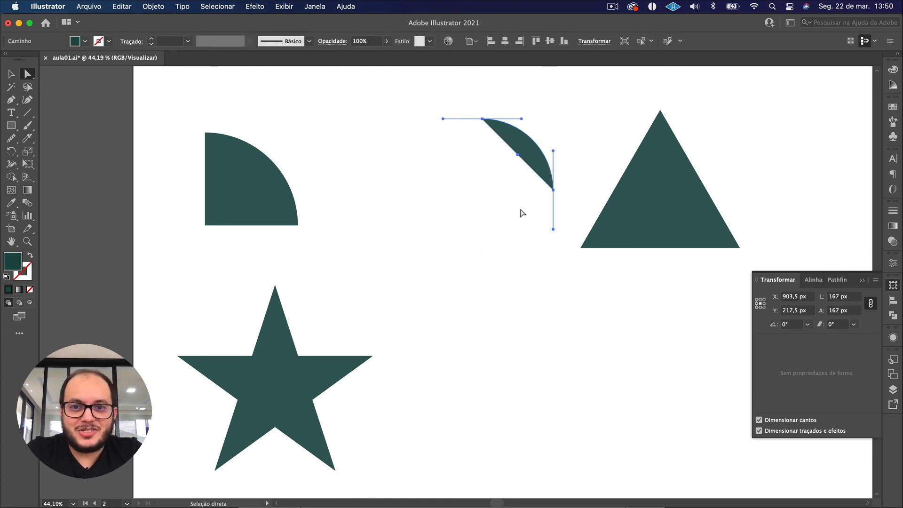
Undo the circle's anchor point deletions and the rounding of the square's corner.
{"action": "key", "text": "super+z"}
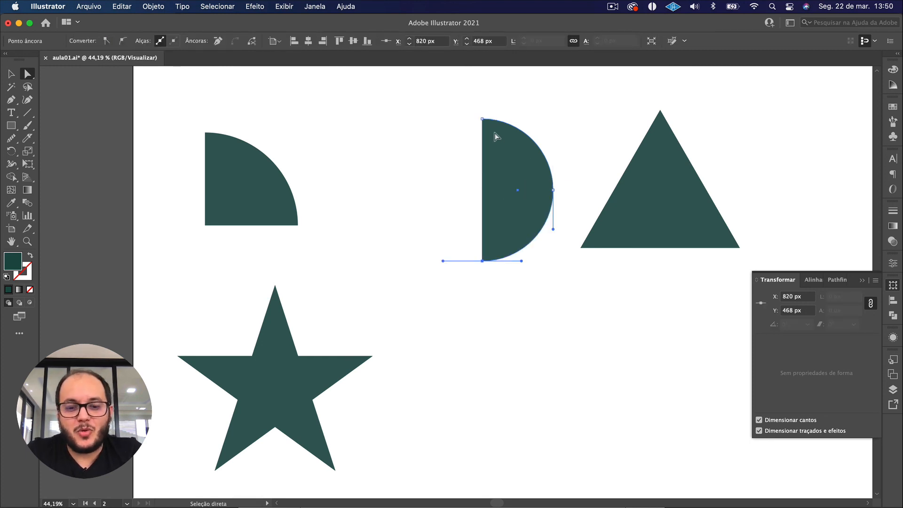
{"action": "key", "text": "v"}
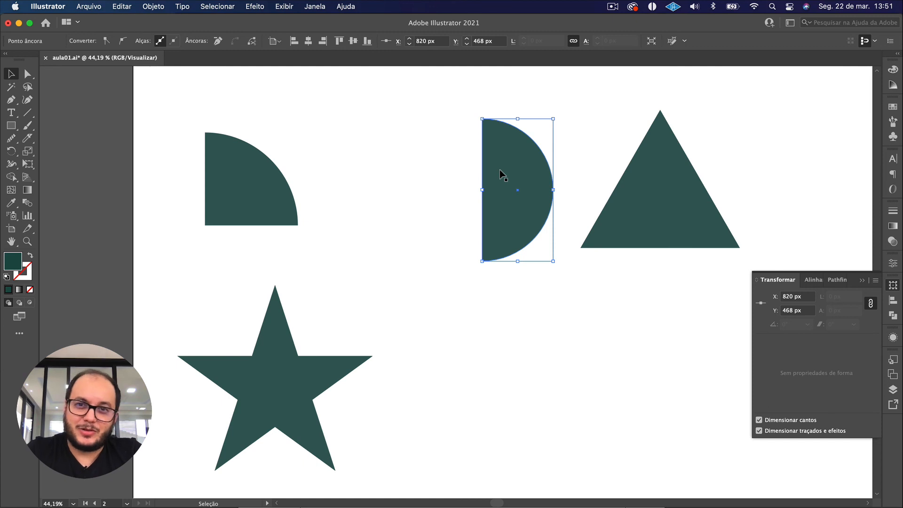
{"action": "key", "text": "super+z"}
{"action": "key", "text": "super+z"}
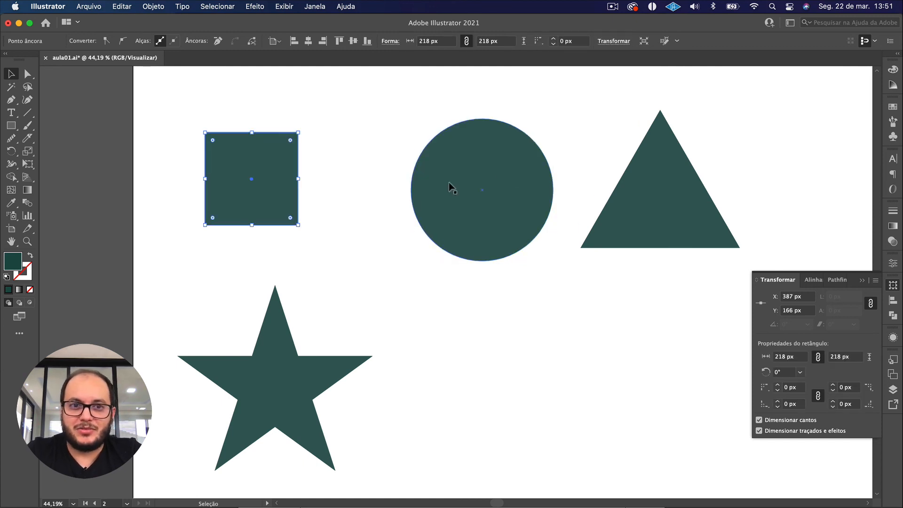
Select only the square's upper-right anchor point and round that corner to 218 px with its live corner handle.
{"action": "left_click", "coordinate": [411, 200]}
{"action": "left_click", "coordinate": [352, 169]}
{"action": "key", "text": "a"}
{"action": "left_click_drag", "start_coordinate": [275, 108], "coordinate": [362, 193]}
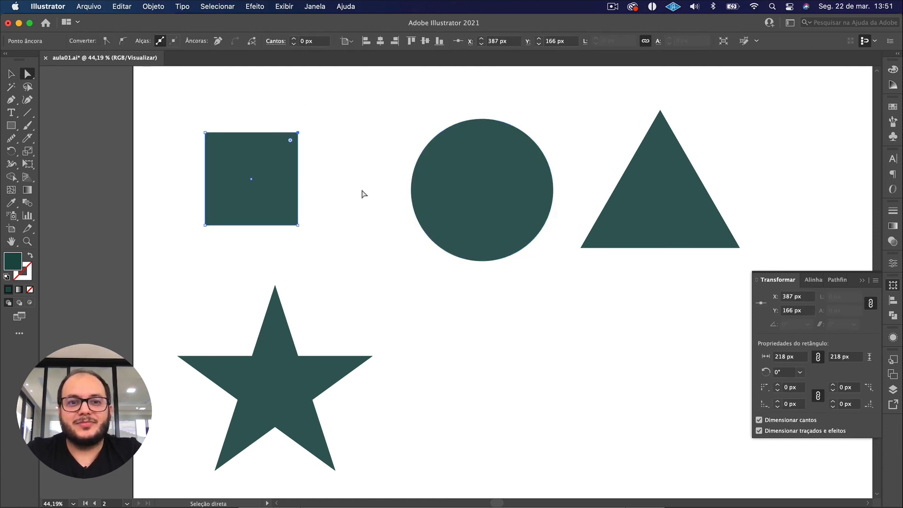
{"action": "left_click_drag", "start_coordinate": [291, 141], "coordinate": [182, 232]}
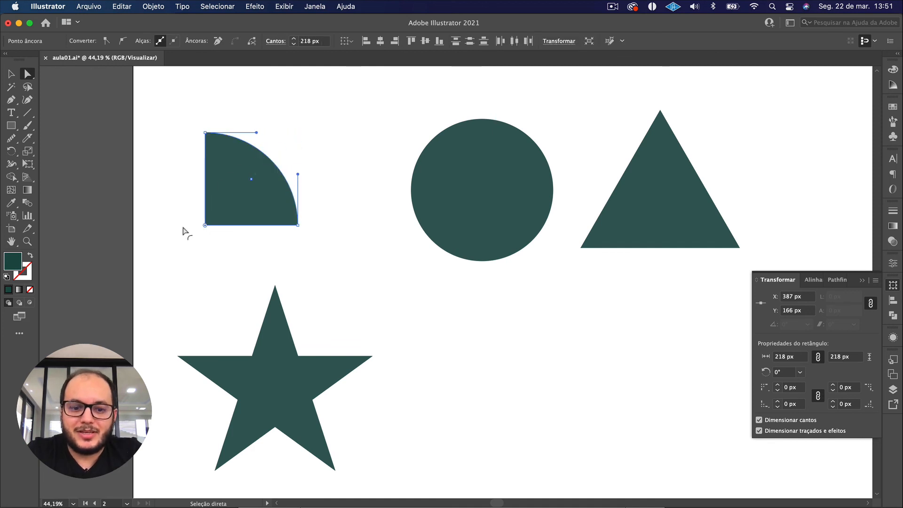
{"action": "key", "text": "v"}
{"action": "left_click", "coordinate": [350, 256]}
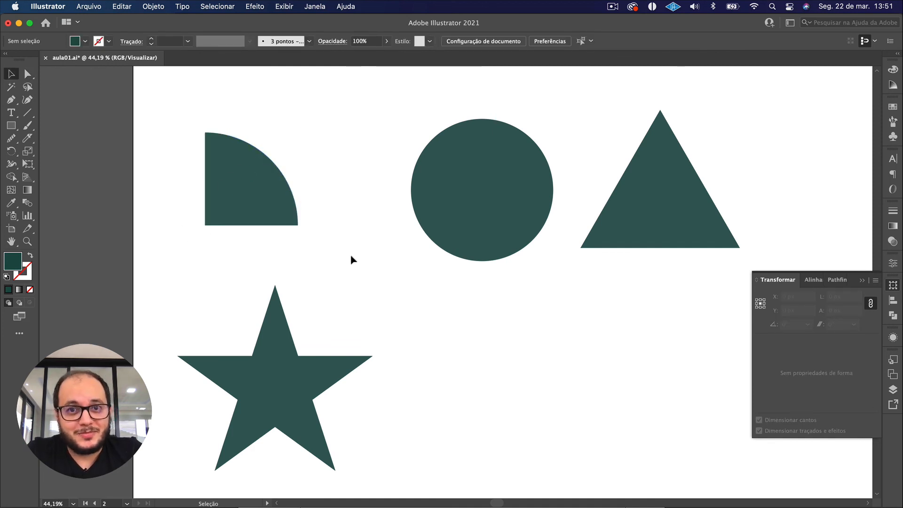
Delete the quarter-circle shape above the star.
{"action": "left_click_drag", "start_coordinate": [323, 244], "coordinate": [167, 118]}
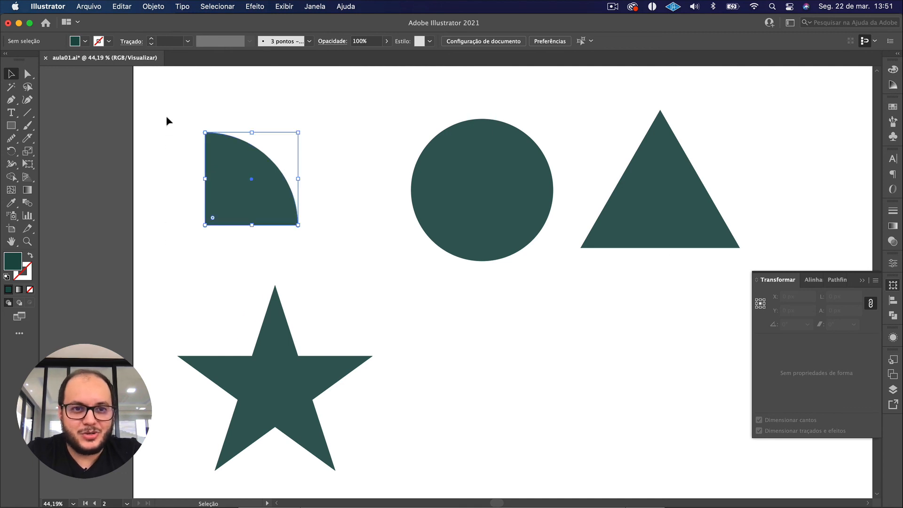
{"action": "left_click", "coordinate": [346, 238]}
{"action": "left_click_drag", "start_coordinate": [346, 238], "coordinate": [171, 87]}
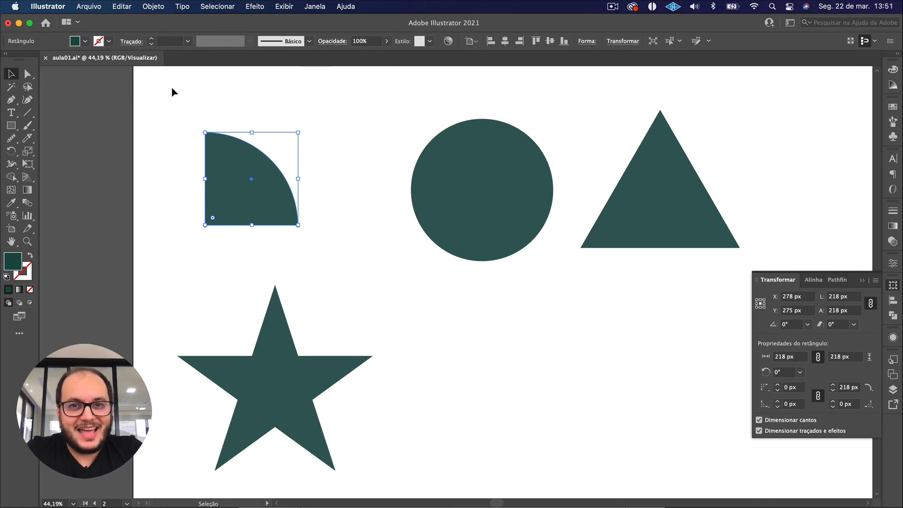
{"action": "left_click", "coordinate": [467, 282]}
{"action": "key", "text": "super+0"}
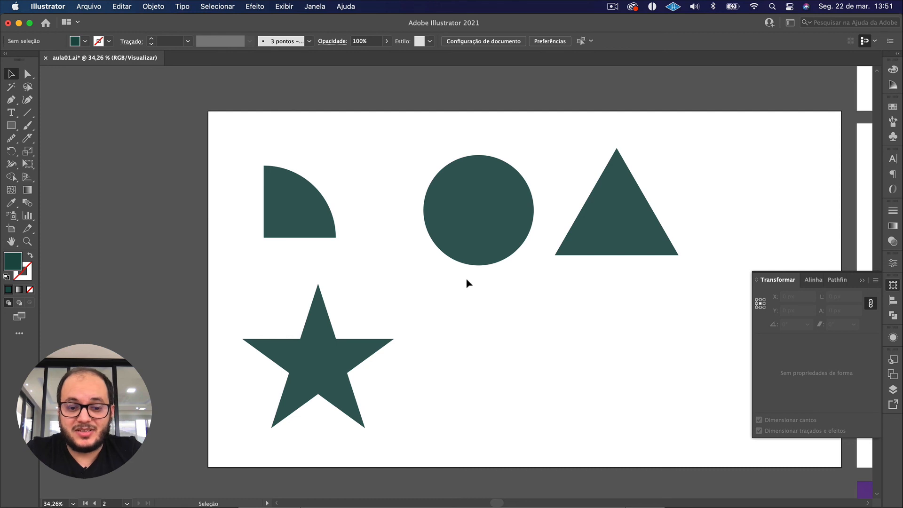
{"action": "left_click", "coordinate": [315, 221]}
{"action": "key", "text": "Delete"}
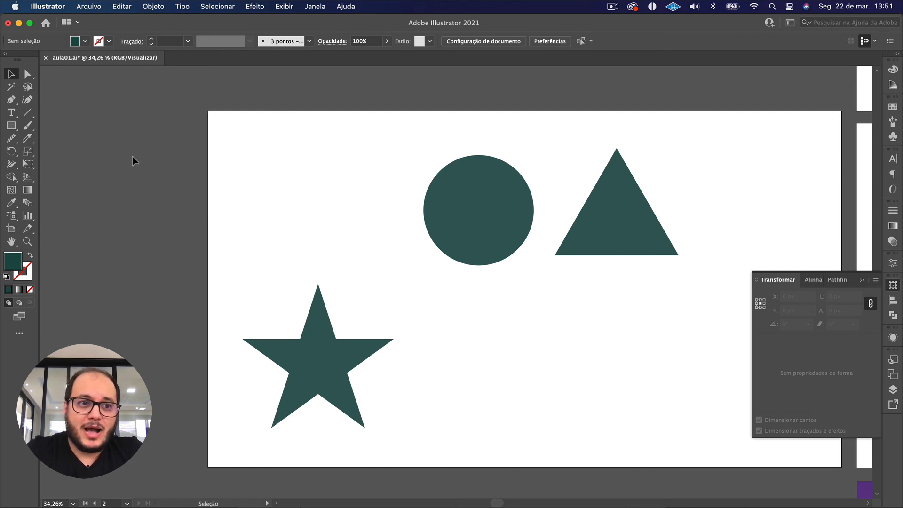
Draw a square of about 276 px above the star and shift it horizontally to center it over the star.
{"action": "left_click", "coordinate": [11, 126]}
{"action": "left_click_drag", "start_coordinate": [289, 201], "coordinate": [335, 231]}
{"action": "key", "text": "v"}
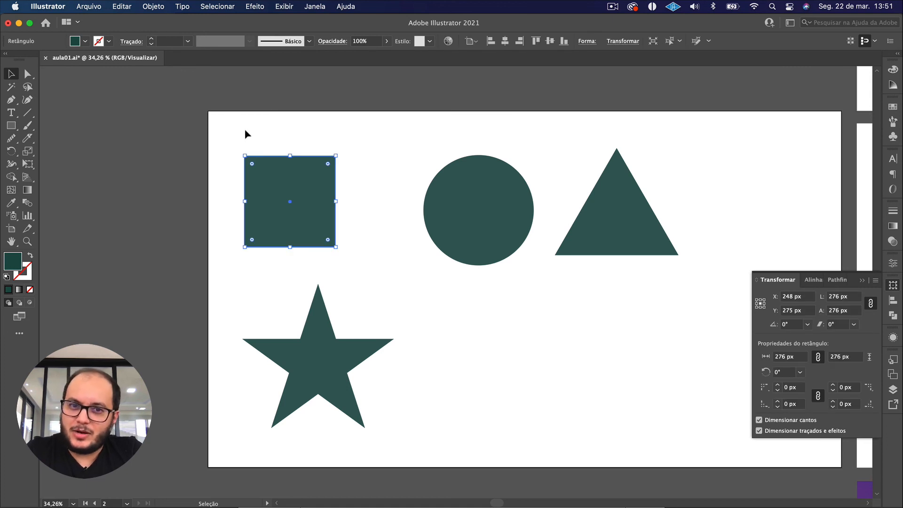
{"action": "left_click_drag", "start_coordinate": [287, 196], "coordinate": [316, 196]}
{"action": "left_click", "coordinate": [491, 244]}
{"action": "left_click", "coordinate": [655, 241]}
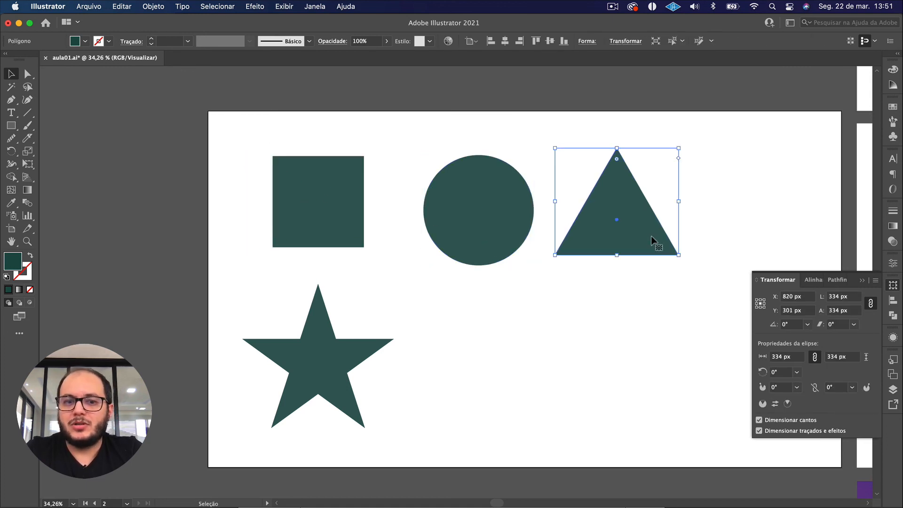
{"action": "left_click", "coordinate": [328, 361]}
{"action": "left_click", "coordinate": [379, 378]}
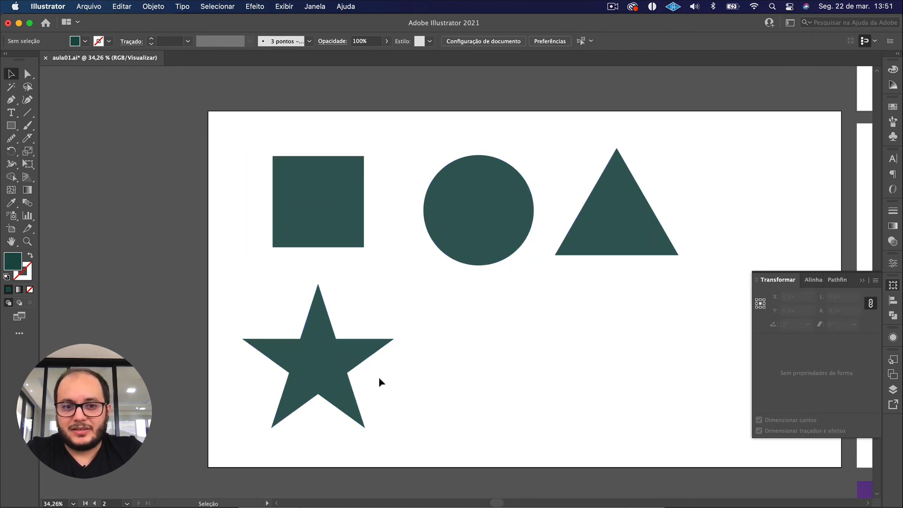
Select all of the star's anchor points and round every corner strongly with a live corner handle.
{"action": "left_click", "coordinate": [325, 362]}
{"action": "key", "text": "a"}
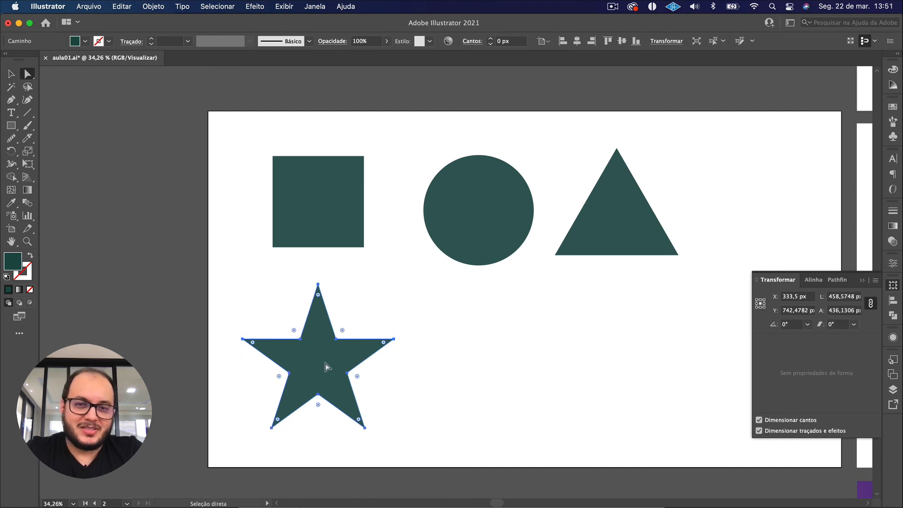
{"action": "left_click", "coordinate": [415, 432]}
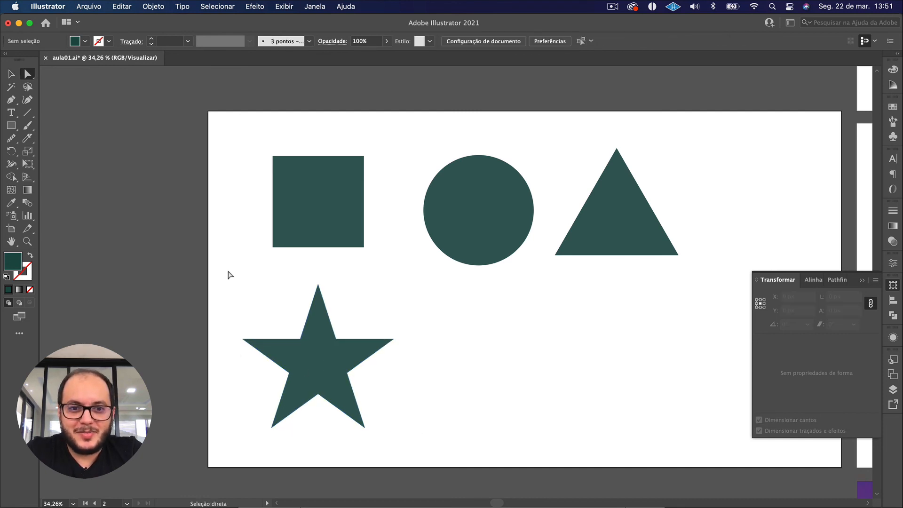
{"action": "left_click_drag", "start_coordinate": [227, 272], "coordinate": [415, 439]}
{"action": "left_click_drag", "start_coordinate": [358, 379], "coordinate": [427, 407]}
{"action": "key", "text": "v"}
{"action": "left_click", "coordinate": [426, 405]}
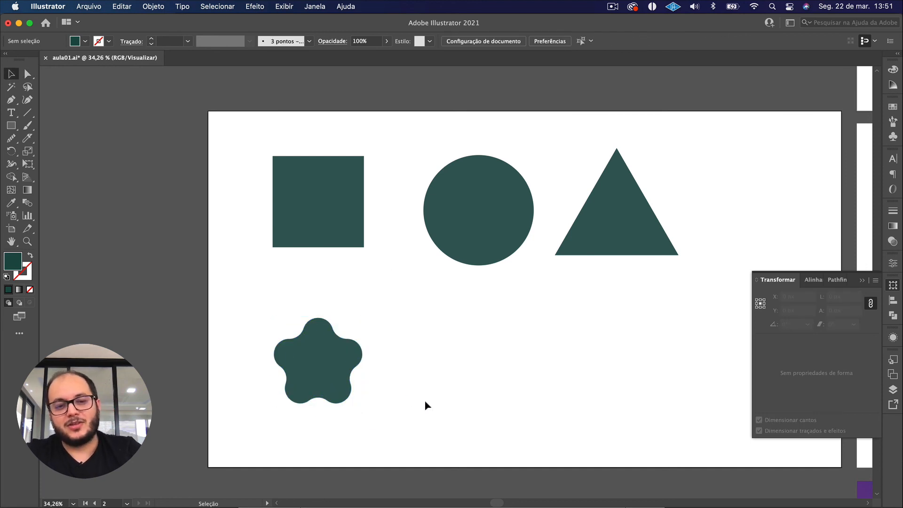
{"action": "left_click", "coordinate": [326, 369]}
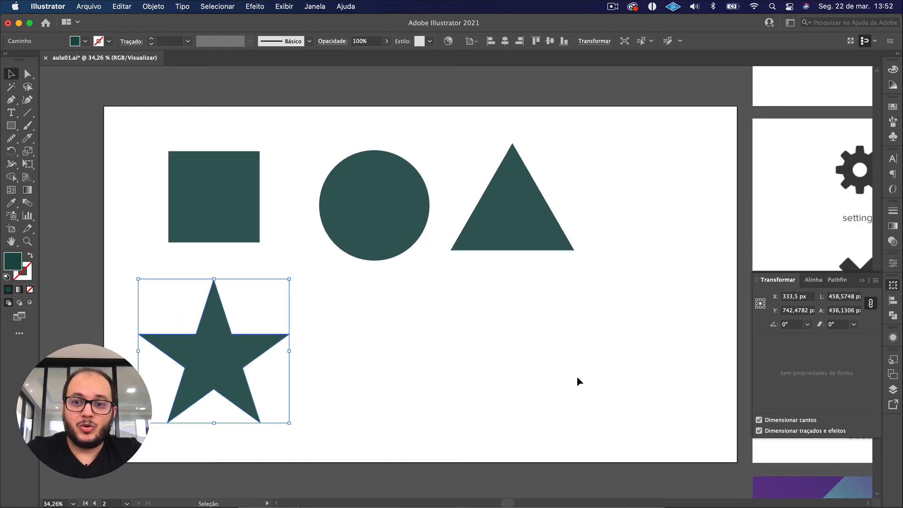
Bring the neighbouring artboard with the reference icon set into view.
{"action": "left_click", "coordinate": [492, 380]}
{"action": "left_click_drag", "start_coordinate": [559, 348], "coordinate": [246, 345]}
{"action": "left_click_drag", "start_coordinate": [415, 331], "coordinate": [183, 320]}
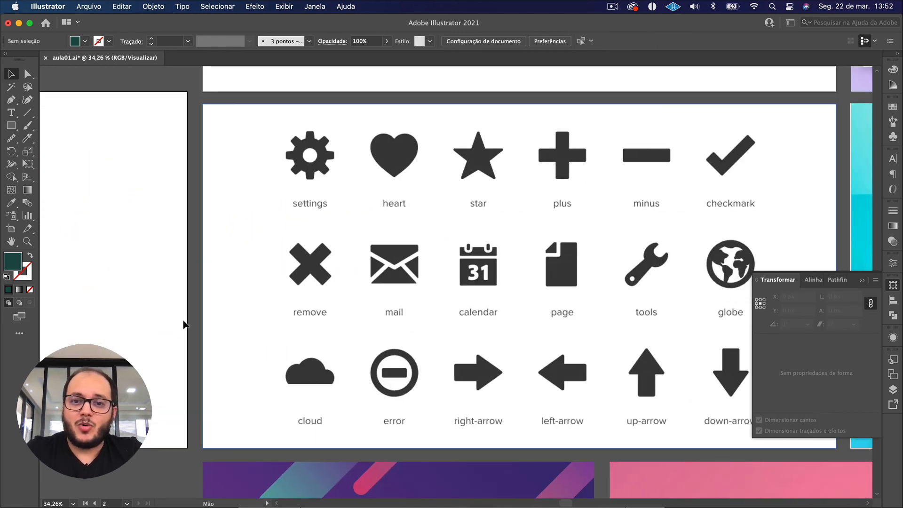